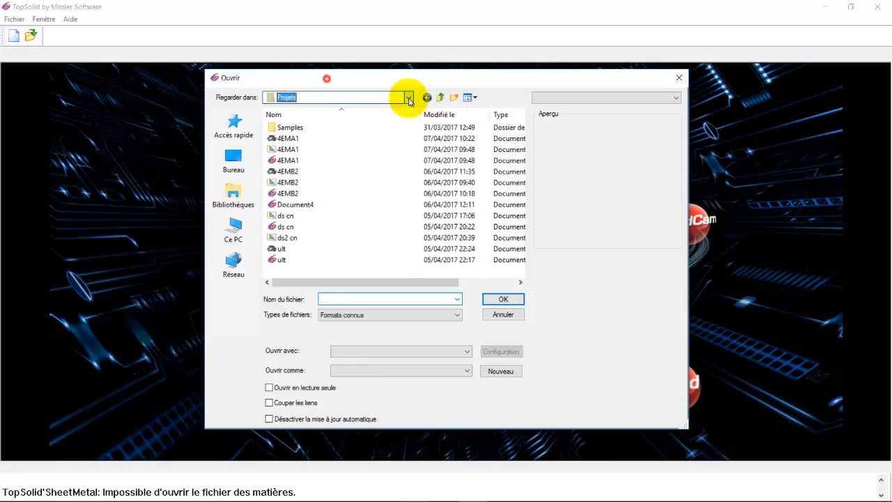
# Open the TopSolid'Design document "5 axes ferrure" from the folder ult\semestre 2\fao on drive E
pyautogui.click(410, 98)
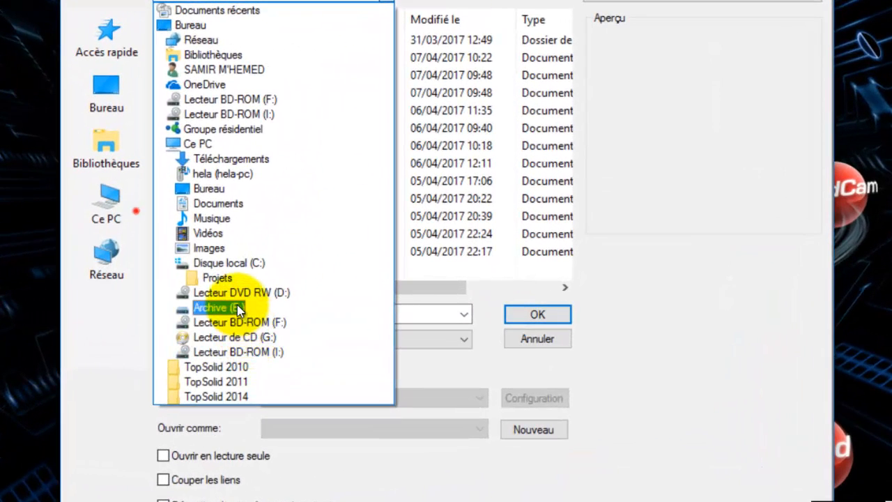
pyautogui.click(237, 305)
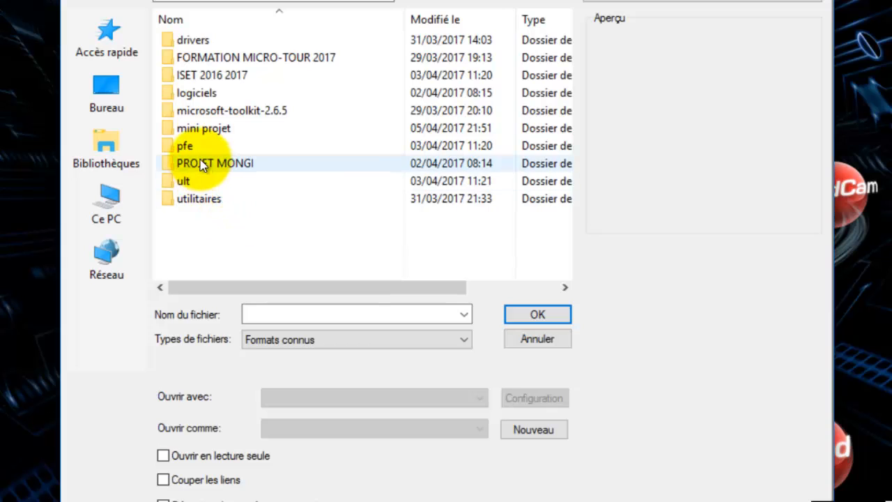
pyautogui.click(185, 183)
pyautogui.doubleClick(185, 184)
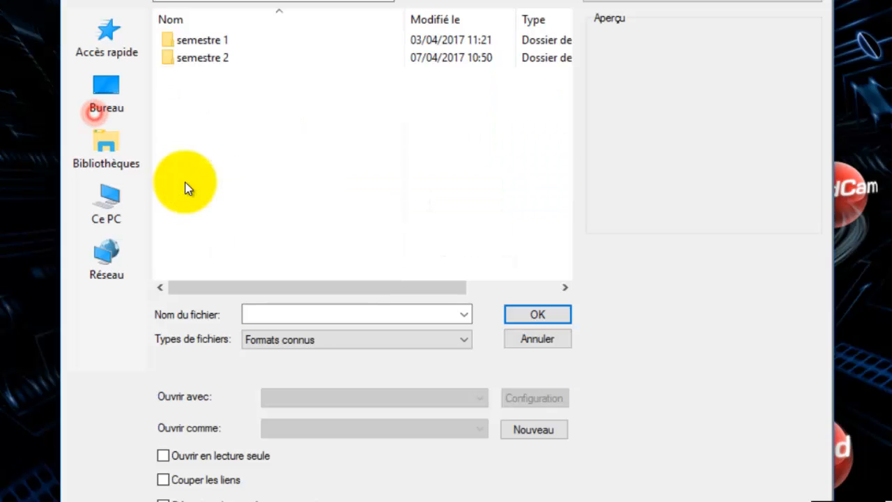
pyautogui.doubleClick(177, 61)
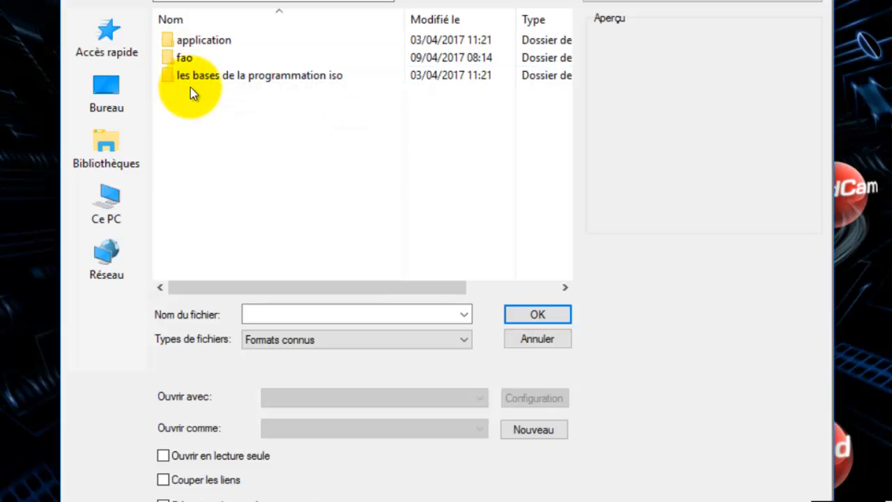
pyautogui.click(182, 59)
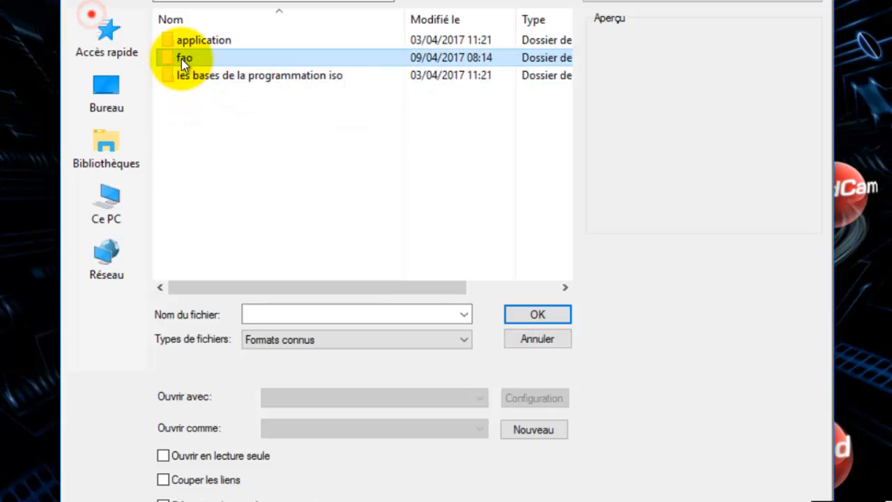
pyautogui.doubleClick(167, 59)
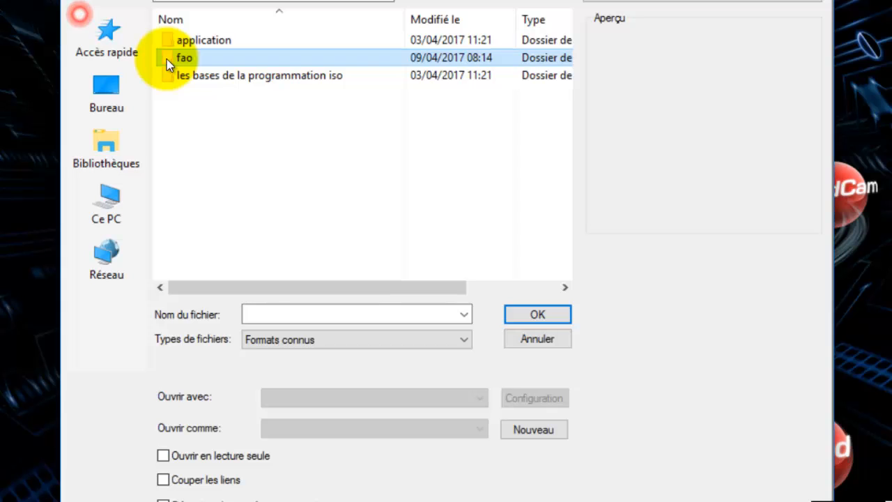
pyautogui.click(167, 58)
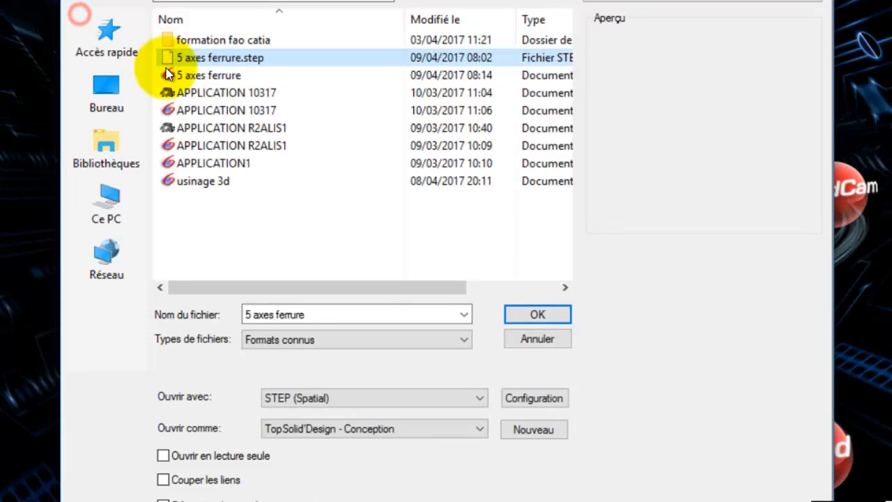
pyautogui.click(203, 76)
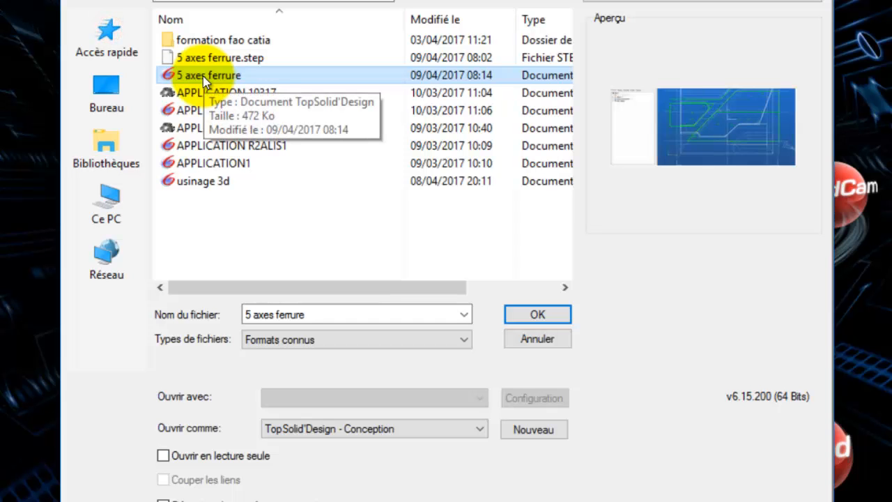
pyautogui.click(535, 313)
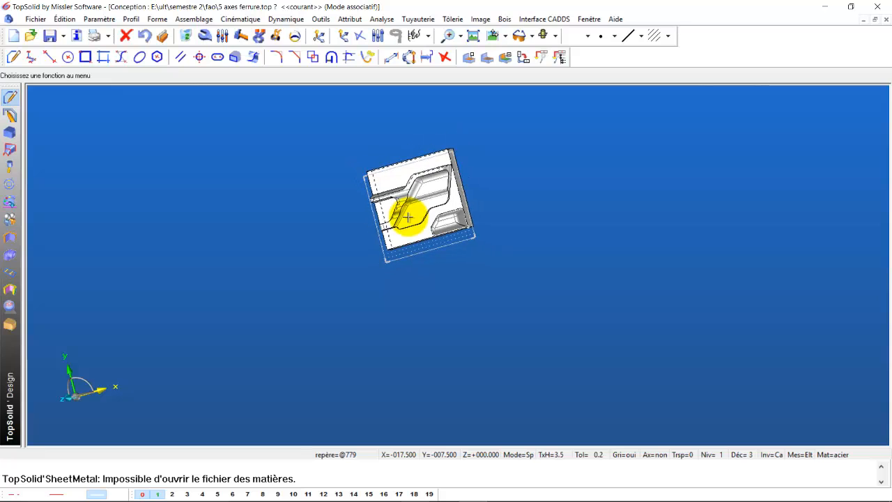
# Display the part in wireframe and then in plain shaded rendering without edges
pyautogui.scroll(4, 408, 223)
pyautogui.moveTo(408, 233); pyautogui.dragTo(469, 335, button='middle')
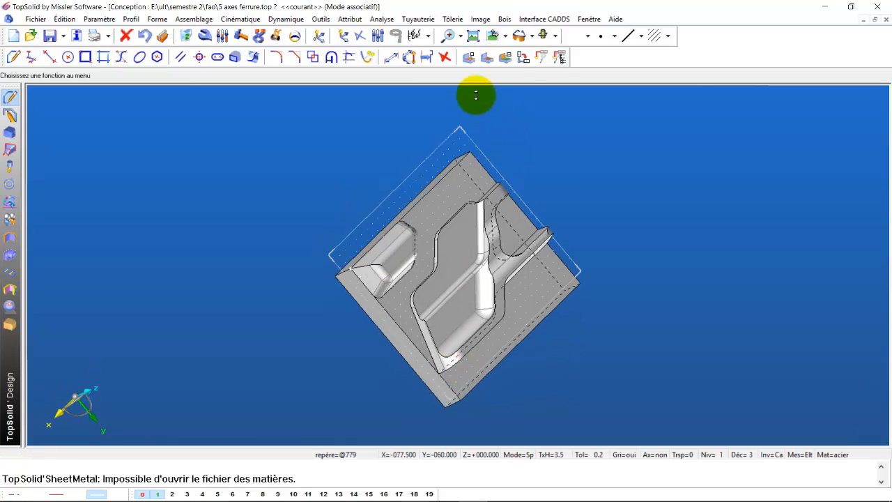
pyautogui.click(556, 36)
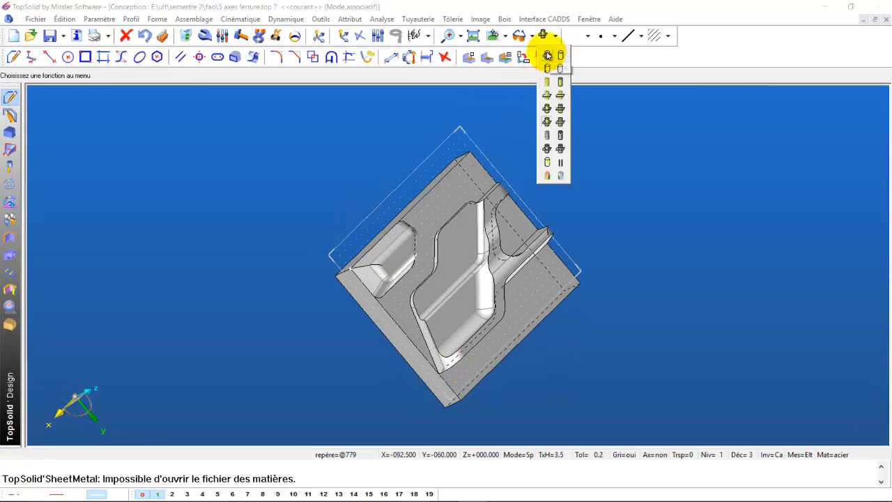
pyautogui.click(548, 55)
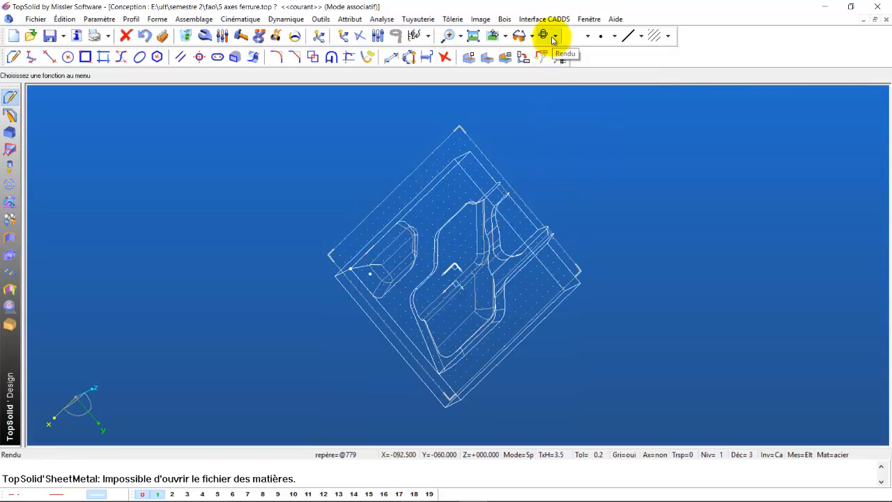
pyautogui.click(554, 38)
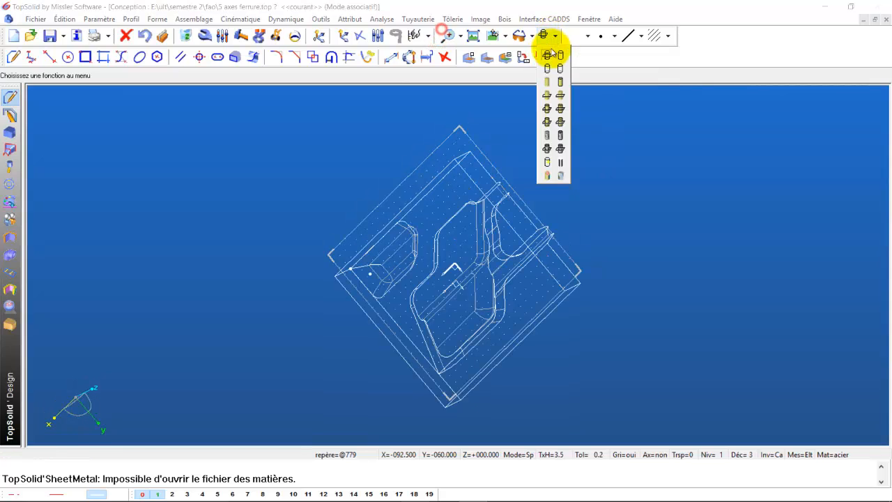
pyautogui.click(548, 83)
pyautogui.moveTo(496, 323)
pyautogui.mouseDown(button='middle')
pyautogui.moveTo(503, 308)
pyautogui.moveTo(494, 273)
pyautogui.moveTo(526, 216)
pyautogui.mouseUp(button='middle')
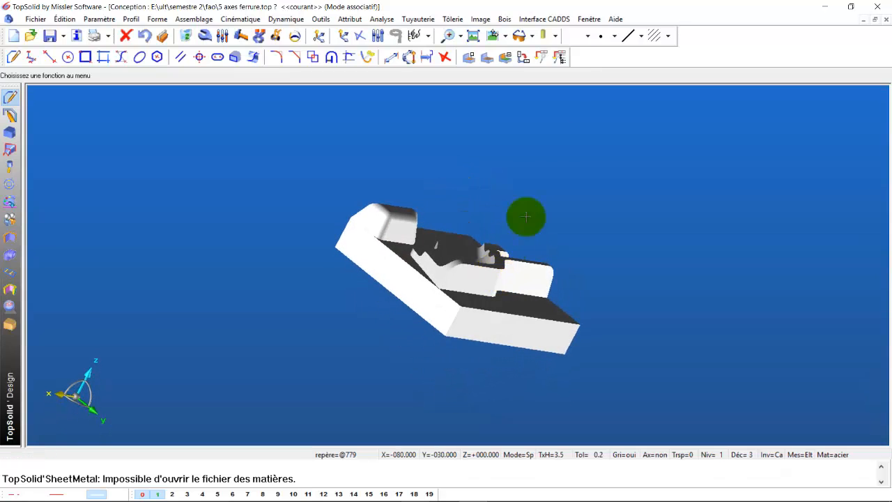
# Set the part's rendering to shaded with visible edges and inspect its pockets and raised shapes
pyautogui.click(554, 36)
pyautogui.click(550, 110)
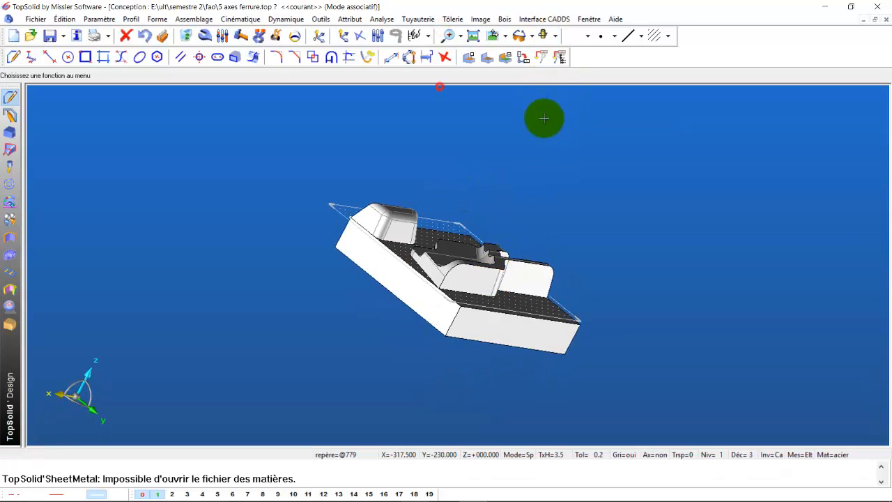
pyautogui.moveTo(546, 269); pyautogui.dragTo(447, 323)
pyautogui.scroll(4, 458, 325)
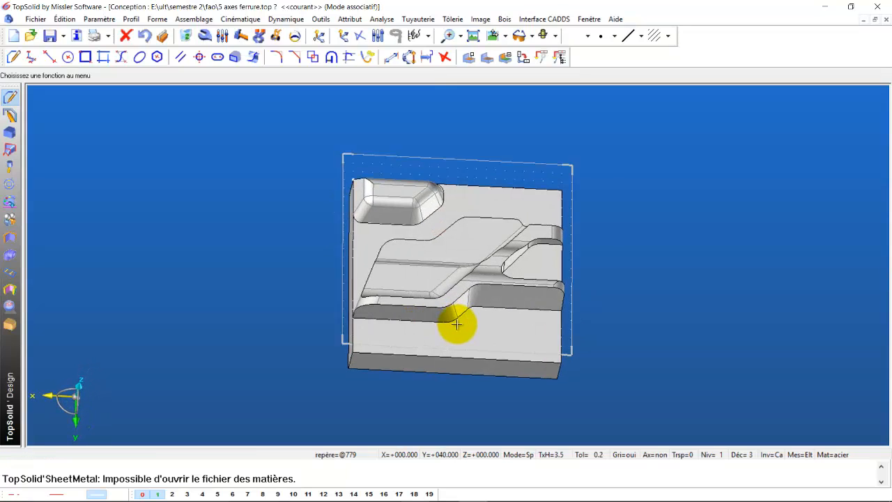
pyautogui.scroll(-1, 458, 325)
pyautogui.moveTo(453, 331); pyautogui.dragTo(435, 367, button='middle')
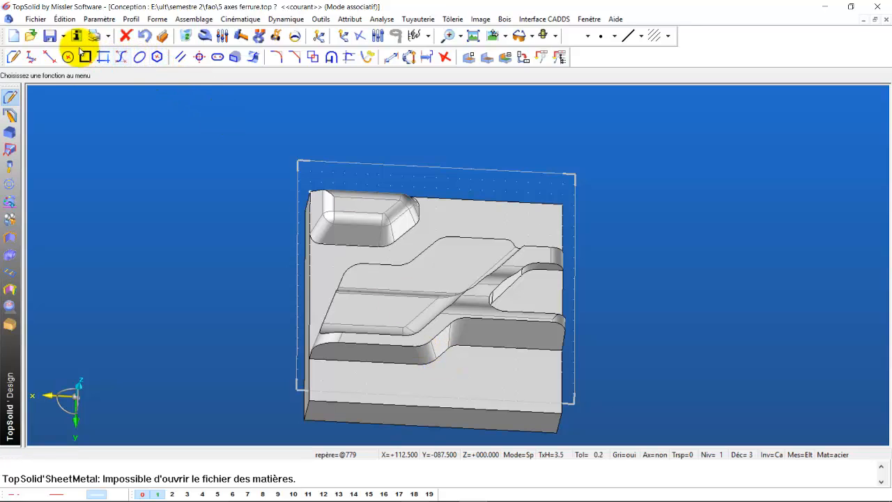
# Create a new Cam document without a template, in millimetres
pyautogui.click(10, 38)
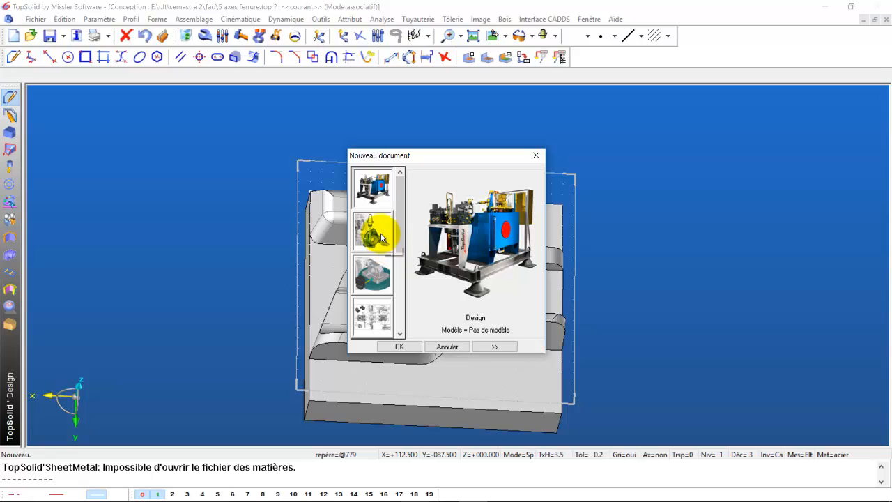
pyautogui.click(376, 240)
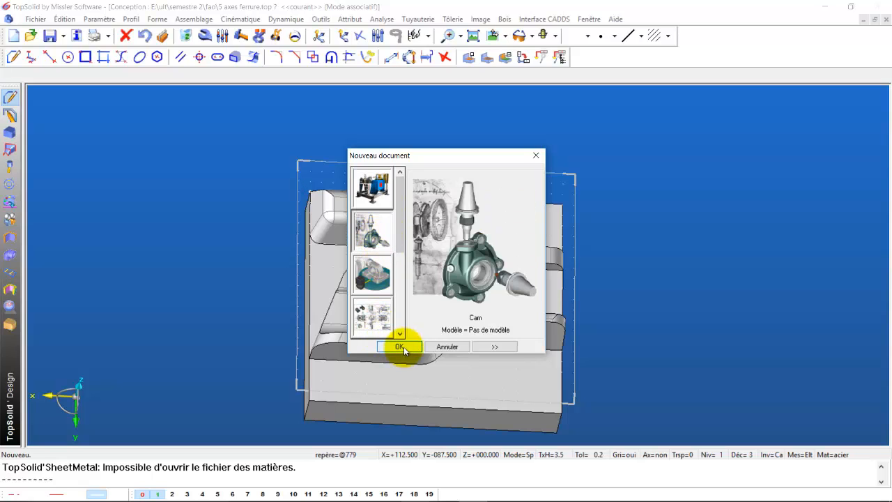
pyautogui.click(496, 346)
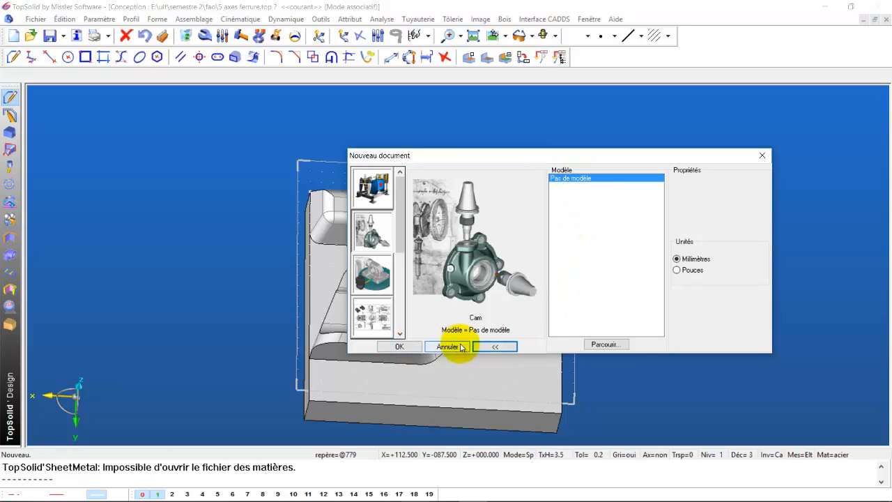
pyautogui.click(492, 347)
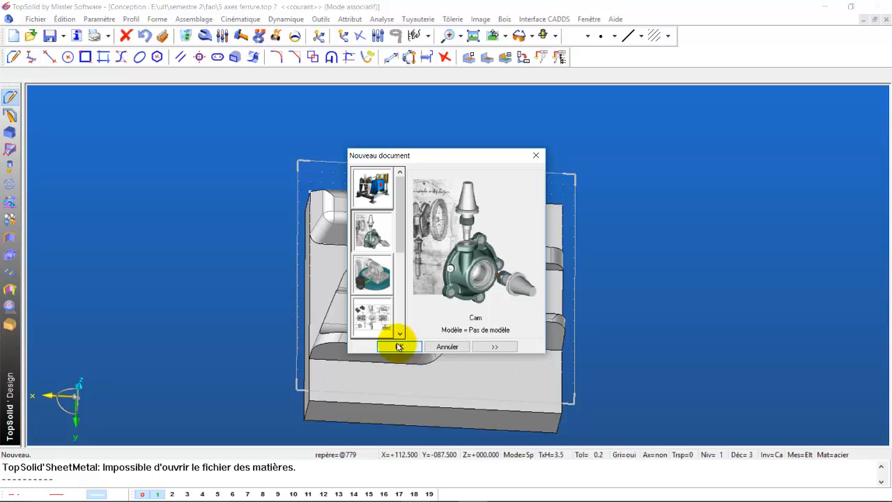
pyautogui.click(399, 347)
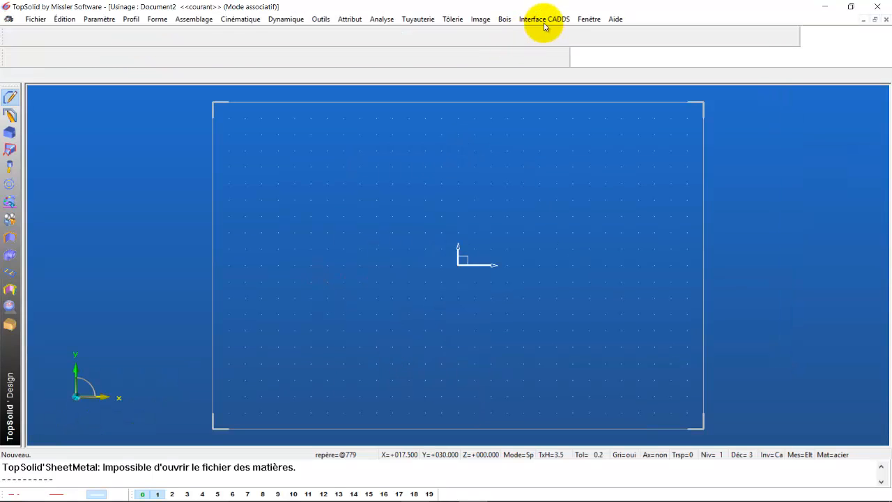
# Tile the machining and design document windows vertically so both are side by side
pyautogui.click(589, 19)
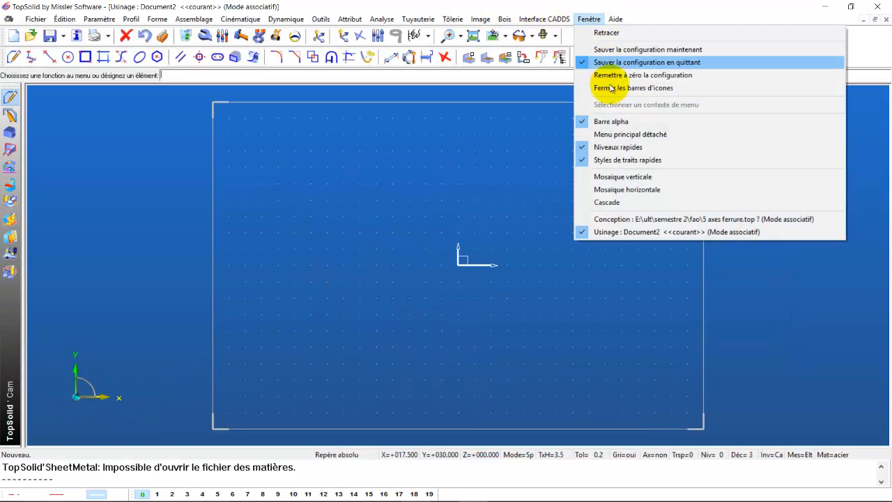
pyautogui.click(612, 179)
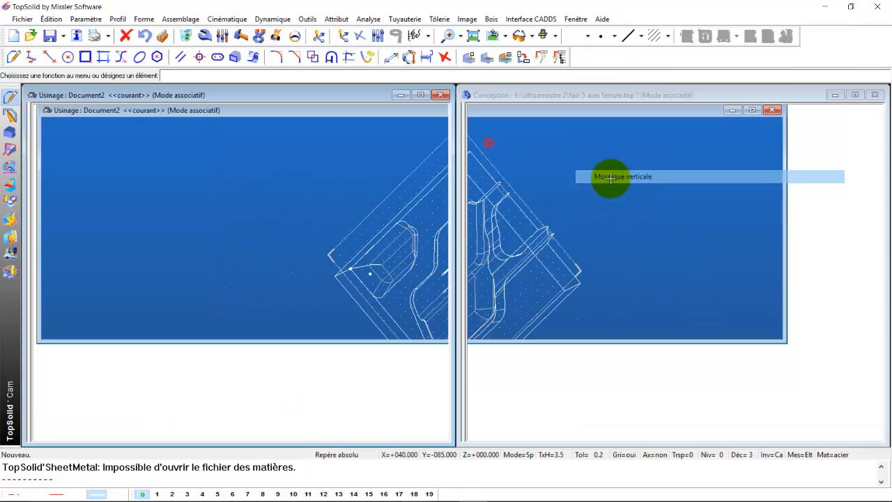
pyautogui.scroll(-1, 355, 252)
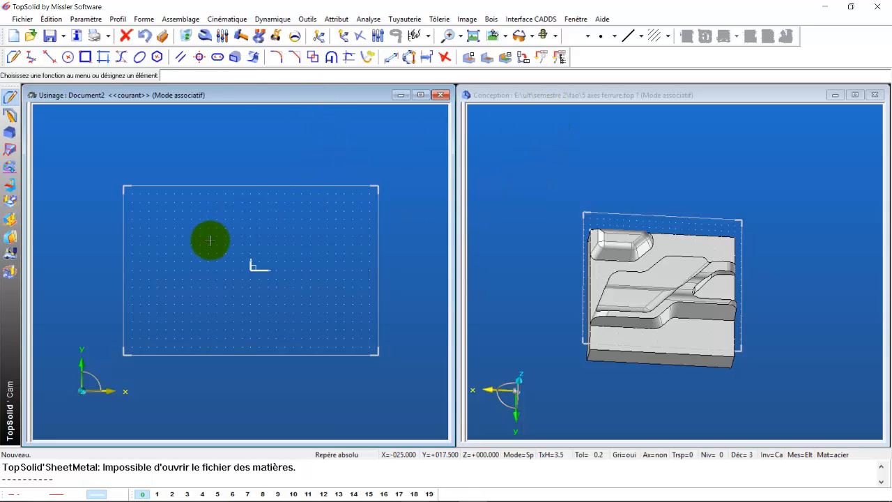
pyautogui.scroll(-2, 210, 241)
pyautogui.scroll(3, 210, 241)
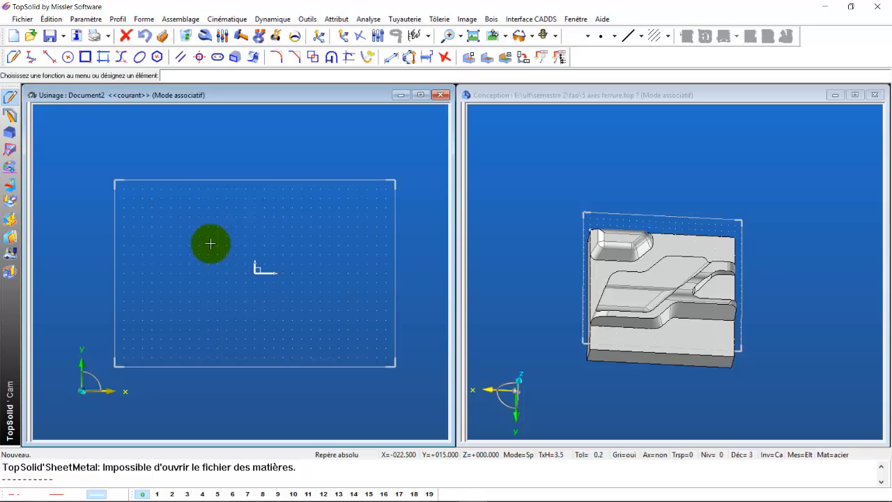
# Preview several milling machines in the machine library and select the CINCINNATI SABRE 750 for the machining document
pyautogui.click(11, 186)
pyautogui.click(11, 203)
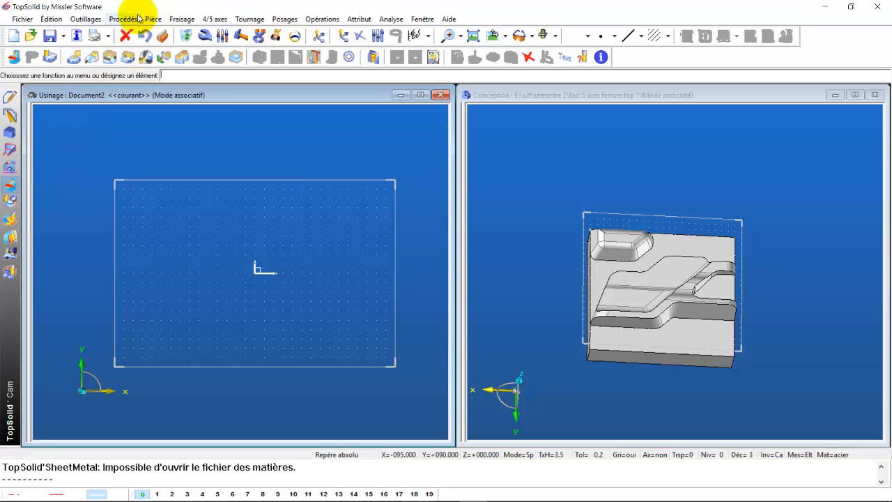
pyautogui.click(86, 19)
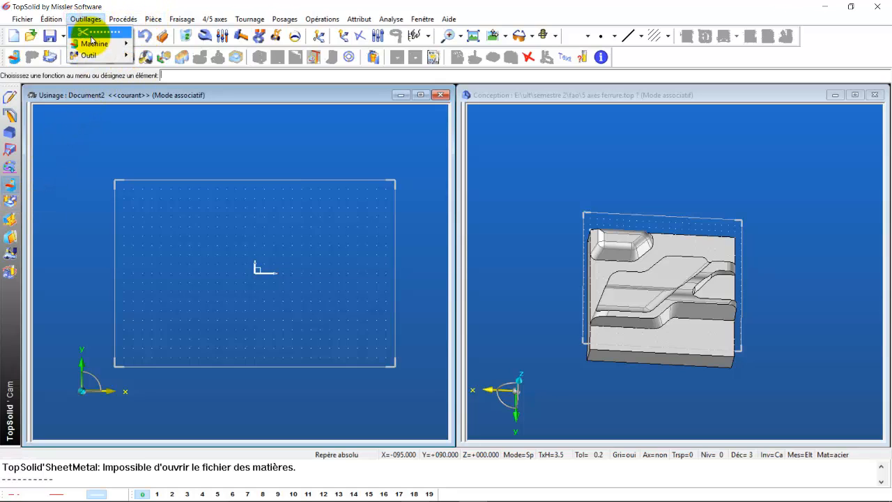
pyautogui.moveTo(91, 46)
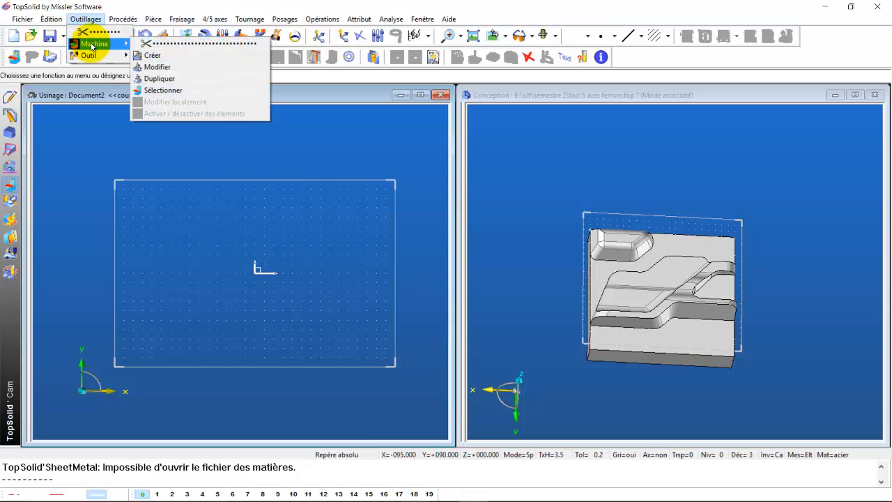
pyautogui.click(162, 90)
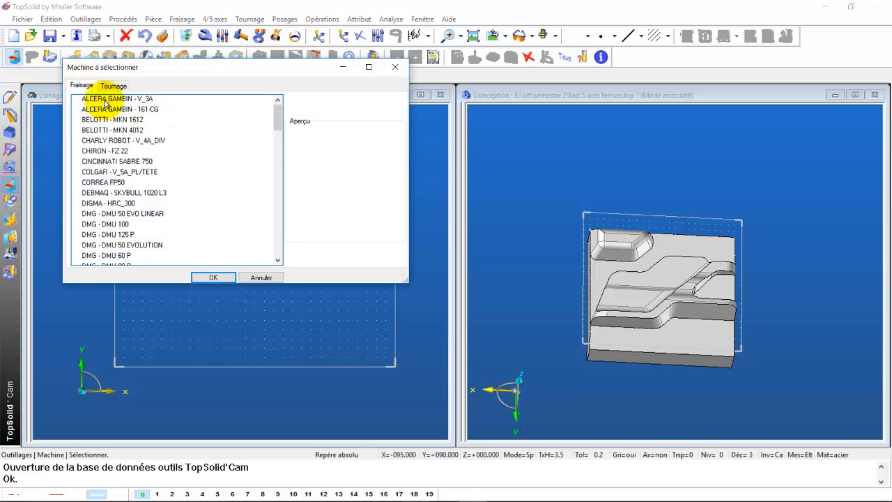
pyautogui.click(104, 101)
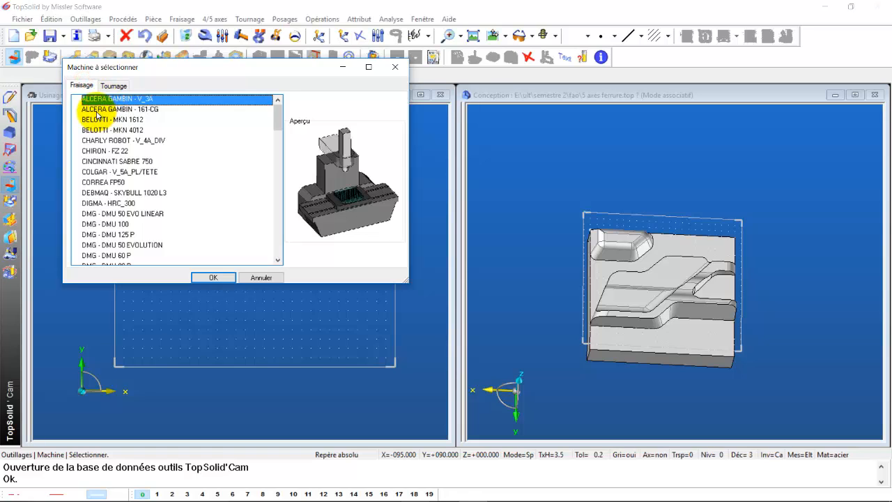
pyautogui.click(102, 110)
pyautogui.click(99, 120)
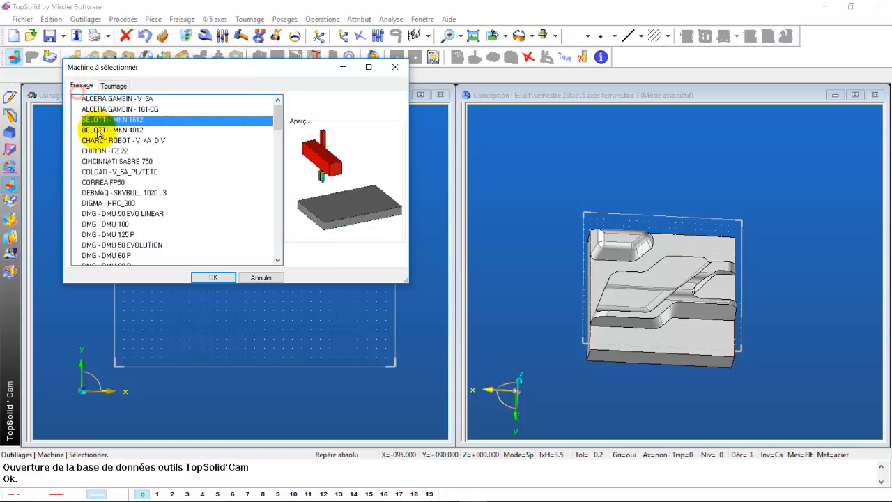
pyautogui.click(99, 130)
pyautogui.click(101, 141)
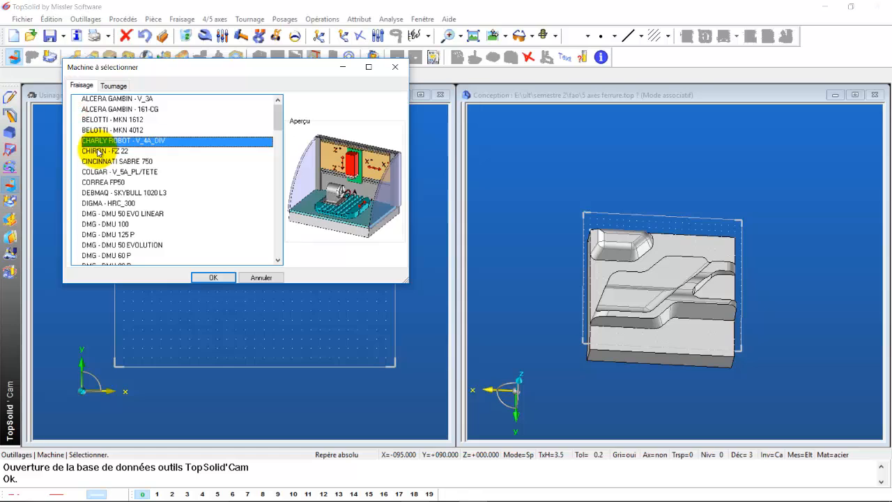
pyautogui.click(100, 152)
pyautogui.click(94, 161)
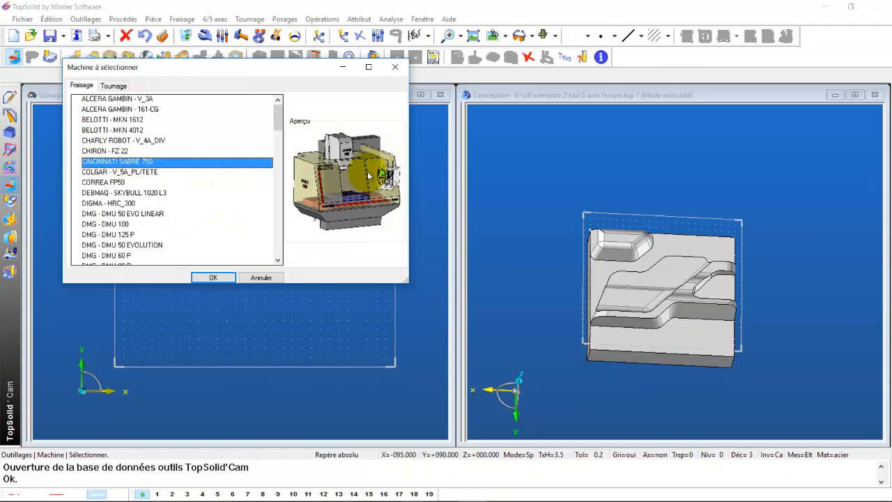
pyautogui.click(213, 278)
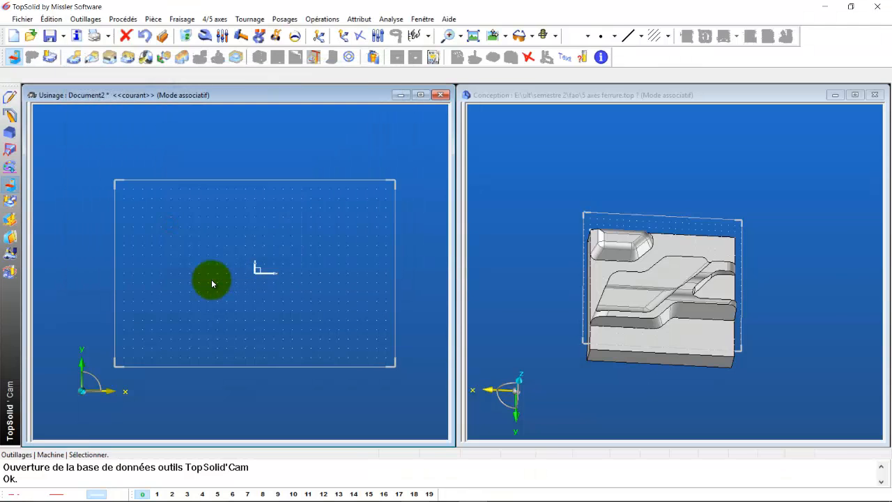
# Hide the machine's levels so that only level 0 and the Table Axe X level stay active
pyautogui.scroll(-5, 233, 272)
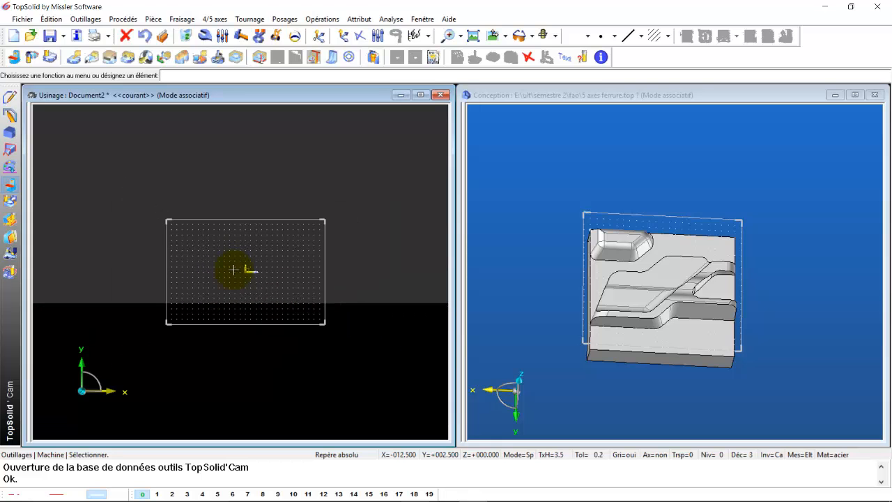
pyautogui.scroll(-6, 237, 270)
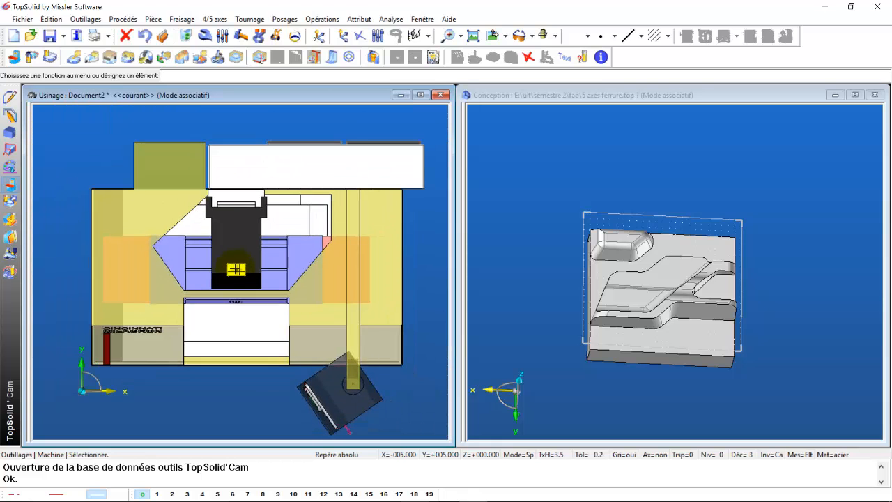
pyautogui.moveTo(288, 318); pyautogui.dragTo(233, 332, button='middle')
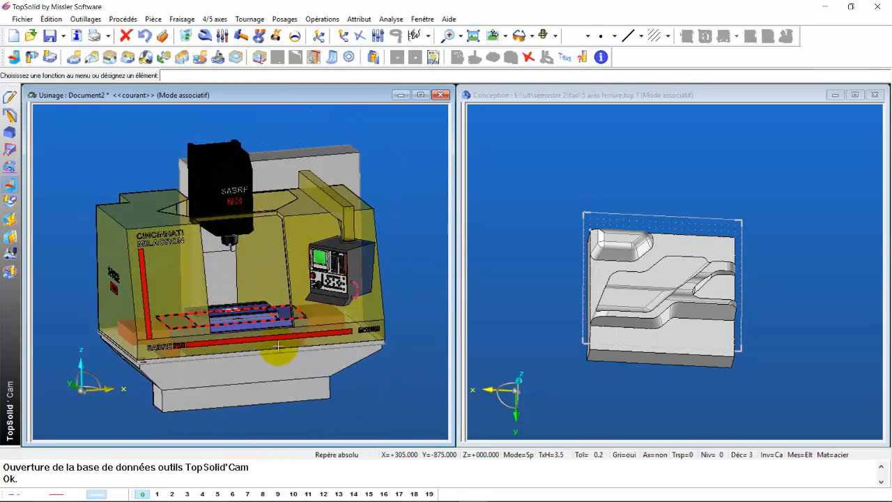
pyautogui.scroll(4, 233, 333)
pyautogui.scroll(2, 233, 332)
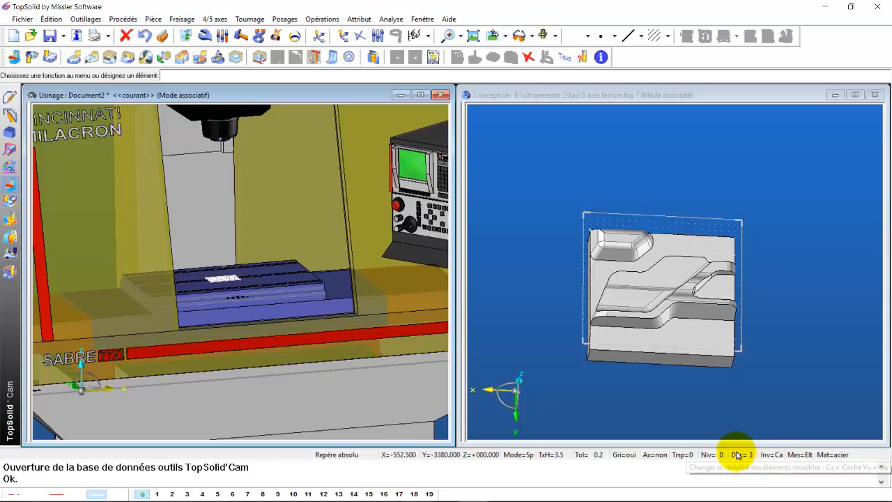
pyautogui.click(710, 454)
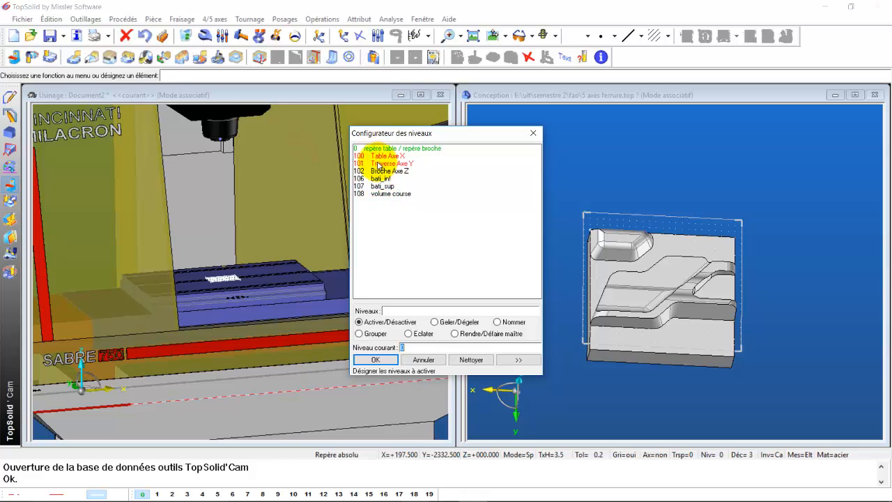
pyautogui.click(377, 164)
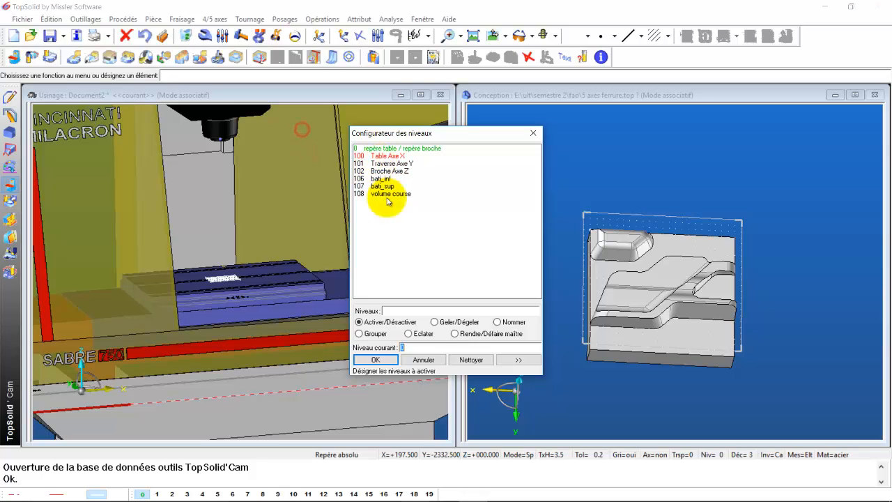
pyautogui.click(377, 360)
# Start a frame-on-frame positioning (Repère sur repère) and select the part in the design document as the part to position
pyautogui.scroll(4, 215, 292)
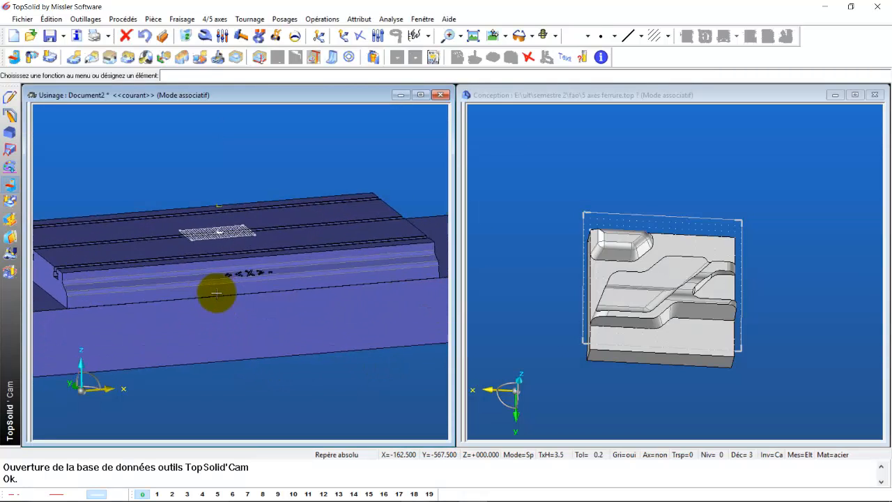
pyautogui.scroll(4, 216, 293)
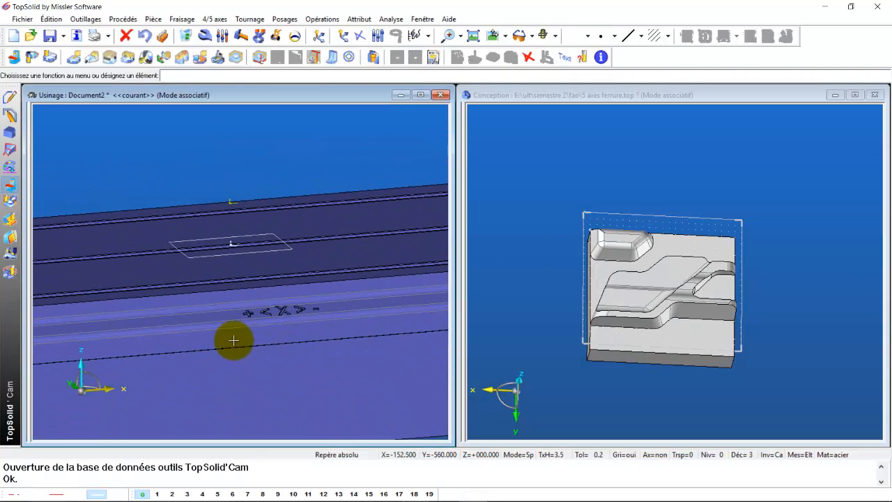
pyautogui.click(230, 178)
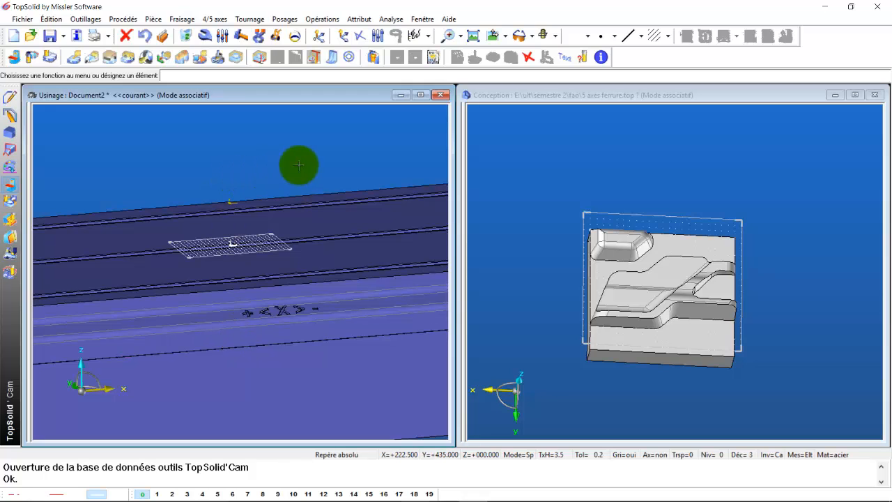
pyautogui.moveTo(299, 163); pyautogui.dragTo(269, 199, button='middle')
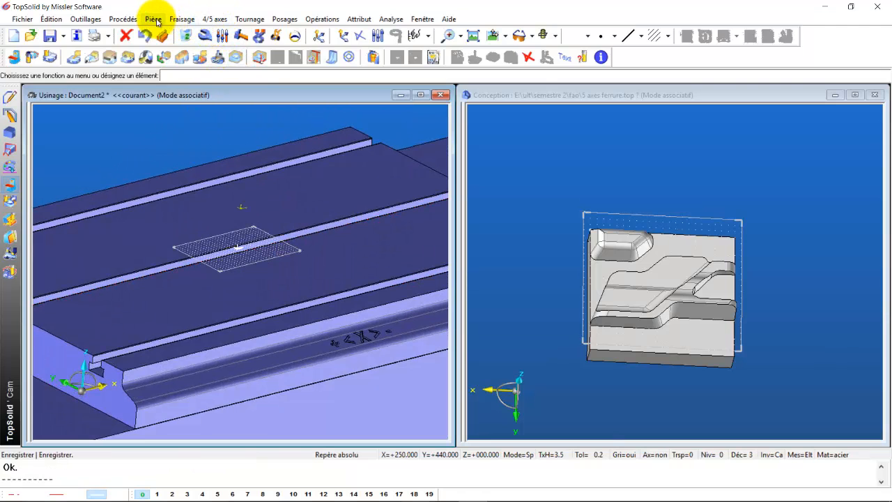
pyautogui.click(153, 19)
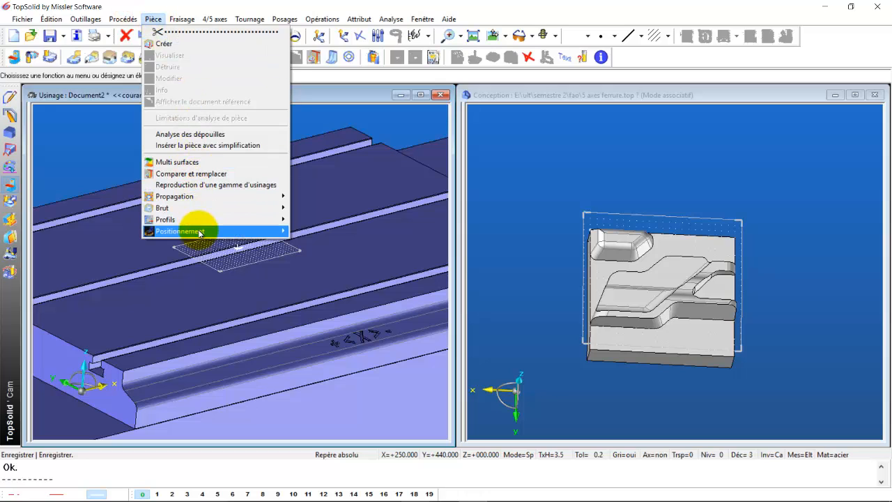
pyautogui.moveTo(198, 231)
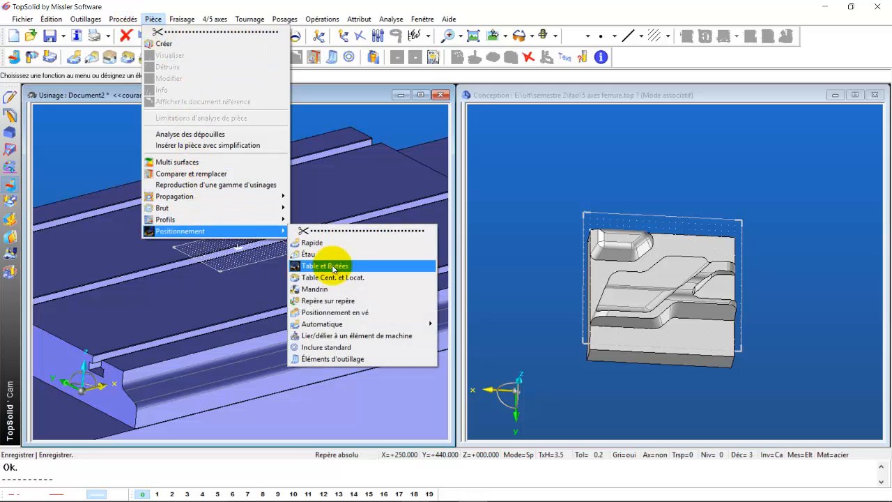
pyautogui.click(359, 302)
pyautogui.click(704, 320)
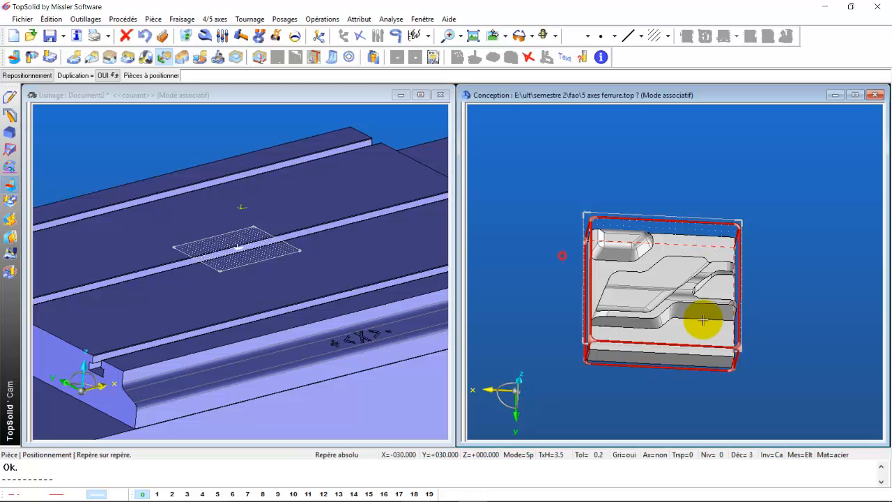
# Display the design view in wireframe and choose the part's gridded XY-plane frame as the origin frame
pyautogui.scroll(2, 703, 320)
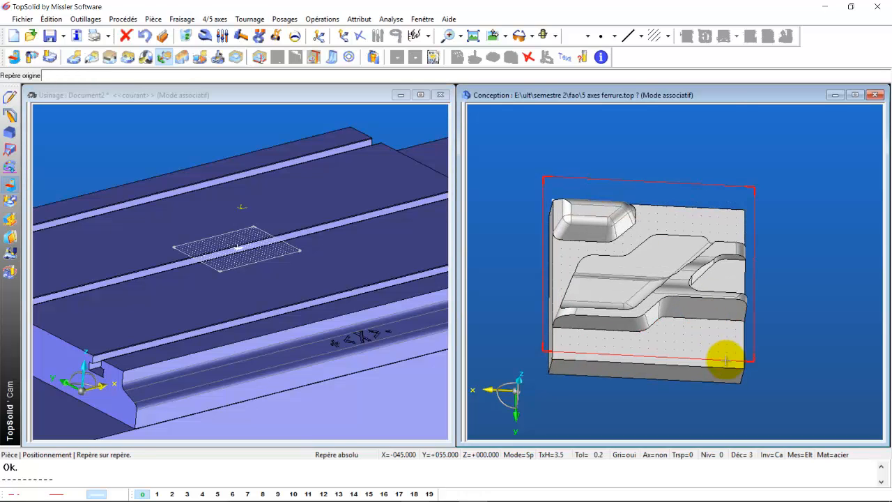
pyautogui.moveTo(711, 373); pyautogui.dragTo(617, 395, button='middle')
pyautogui.moveTo(731, 290); pyautogui.dragTo(713, 320, button='middle')
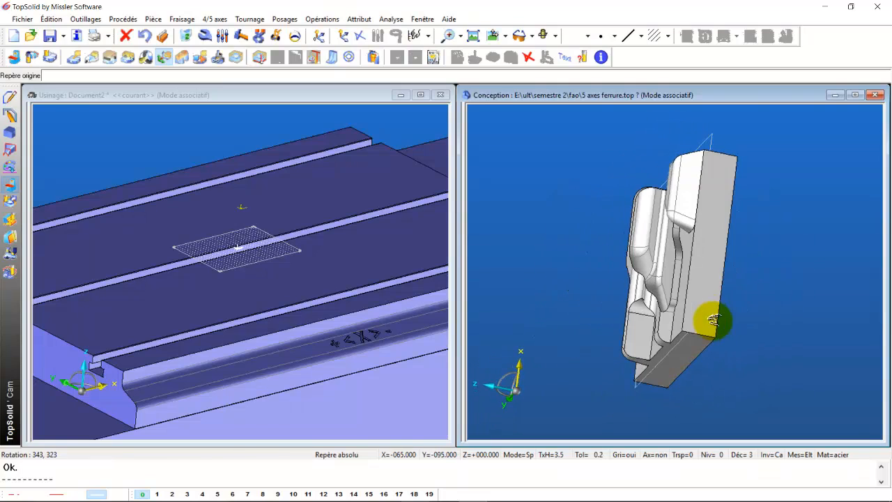
pyautogui.click(553, 35)
pyautogui.click(550, 60)
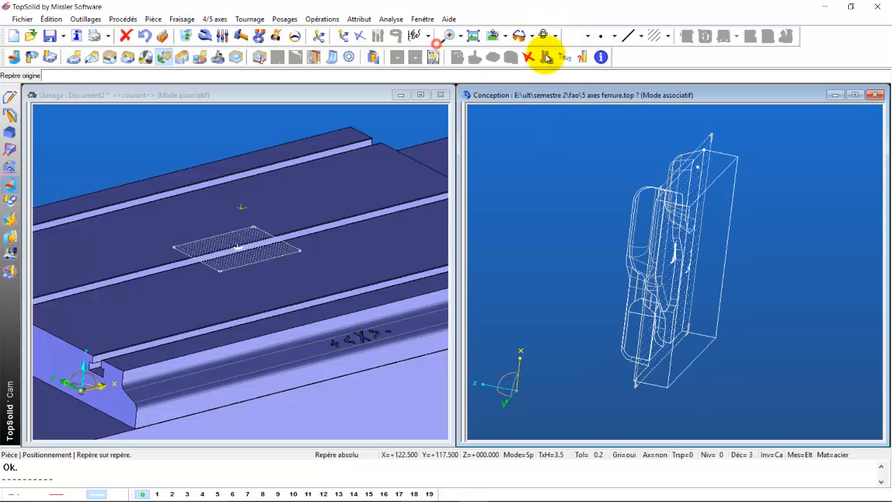
pyautogui.moveTo(653, 212); pyautogui.dragTo(741, 149, button='middle')
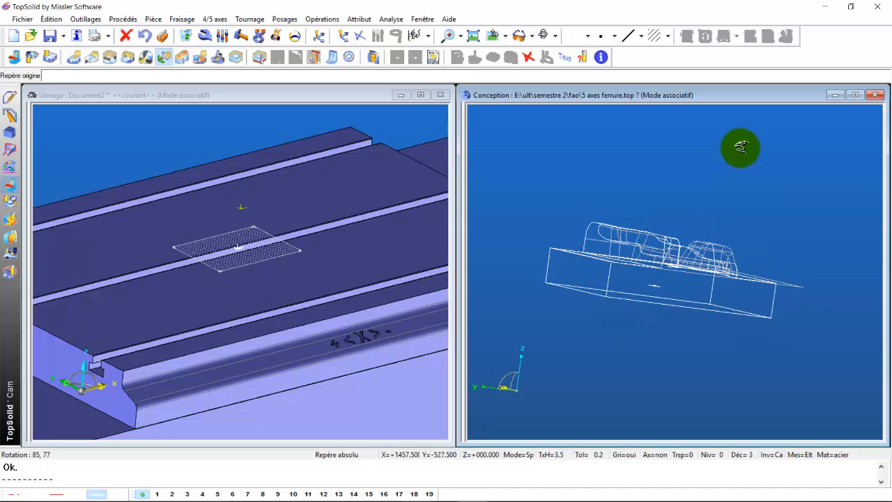
pyautogui.moveTo(741, 147); pyautogui.dragTo(722, 203, button='middle')
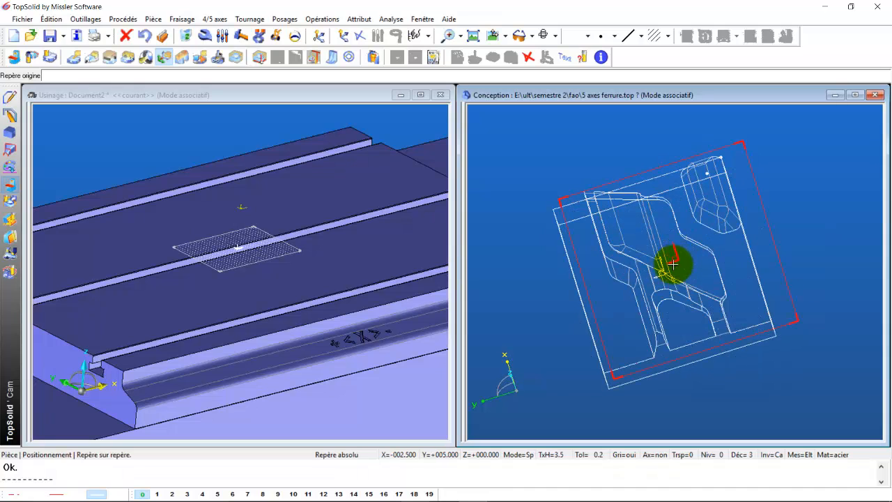
pyautogui.click(672, 264)
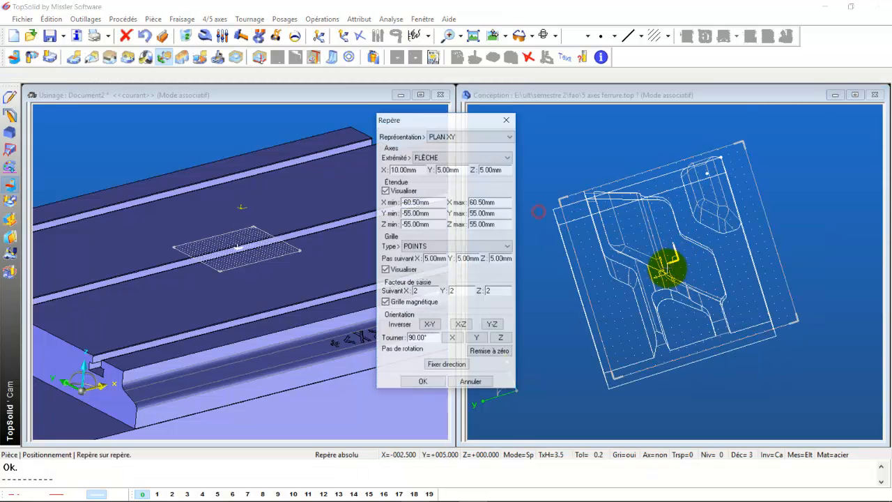
pyautogui.click(425, 381)
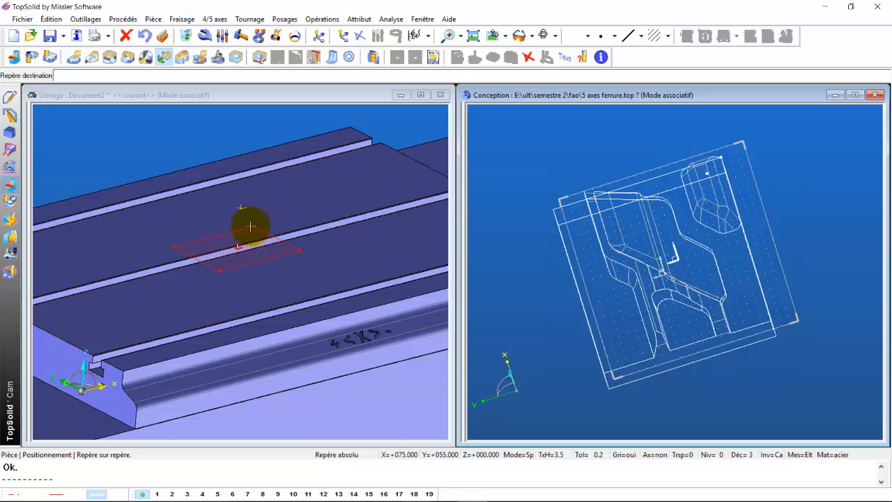
# Choose the yellow frame above the machine table as the destination frame to place the part in the machining document
pyautogui.scroll(3, 248, 230)
pyautogui.click(235, 168)
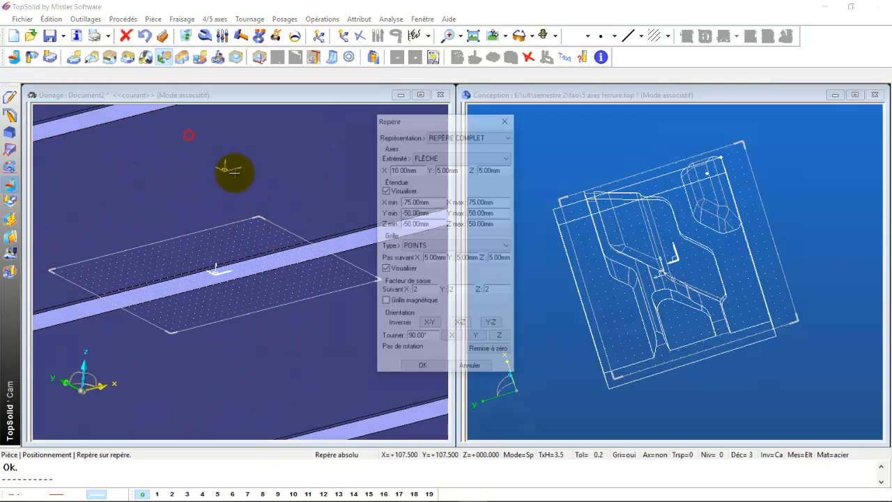
pyautogui.click(423, 367)
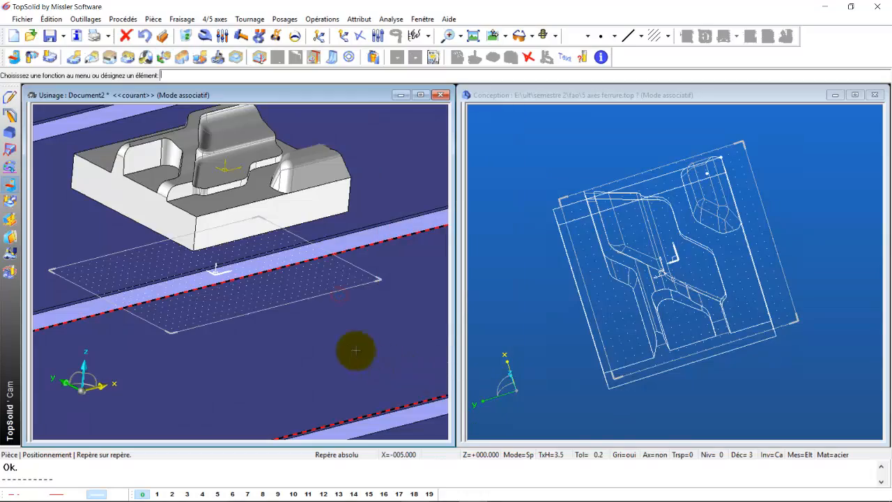
pyautogui.moveTo(304, 288); pyautogui.dragTo(320, 333, button='middle')
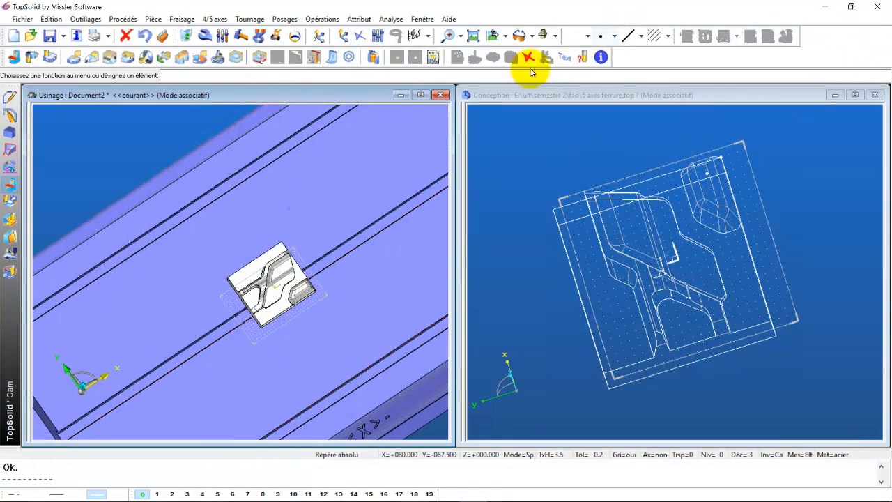
# Maximize the machining document and hide the Table Axe X level, leaving levels 0 and 1 active
pyautogui.click(421, 95)
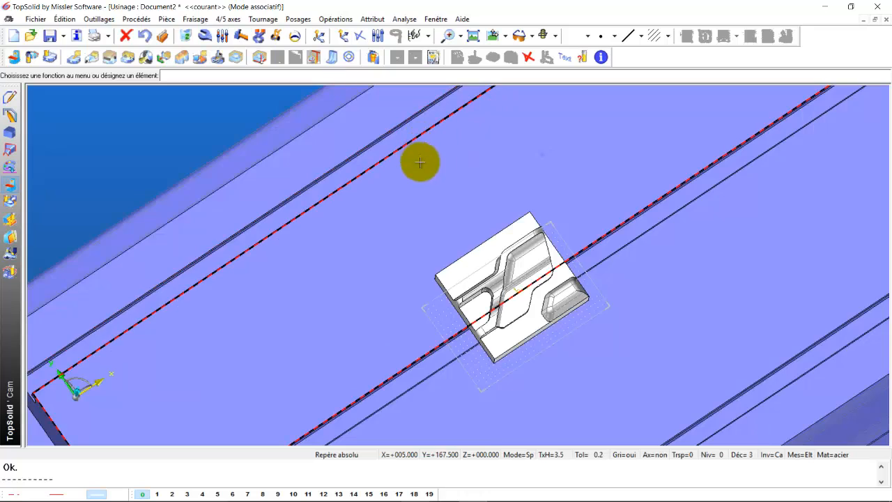
pyautogui.moveTo(454, 215); pyautogui.dragTo(509, 279, button='middle')
pyautogui.moveTo(498, 406); pyautogui.dragTo(397, 427, button='middle')
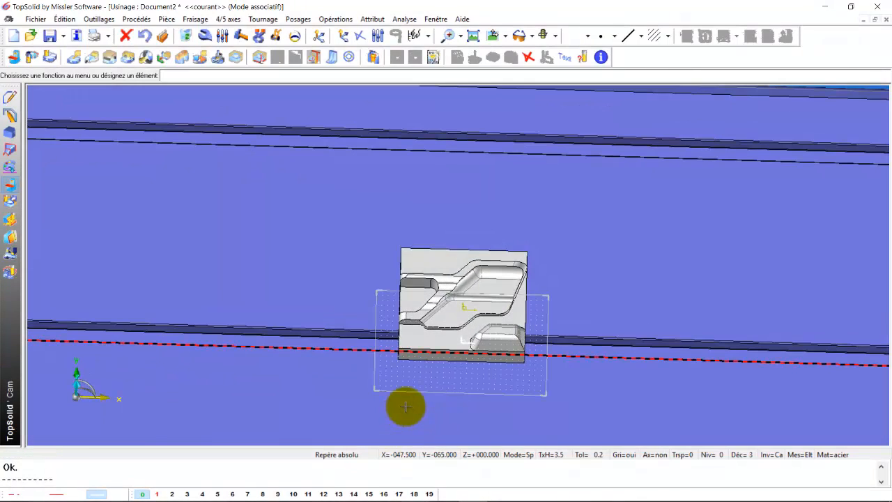
pyautogui.click(714, 454)
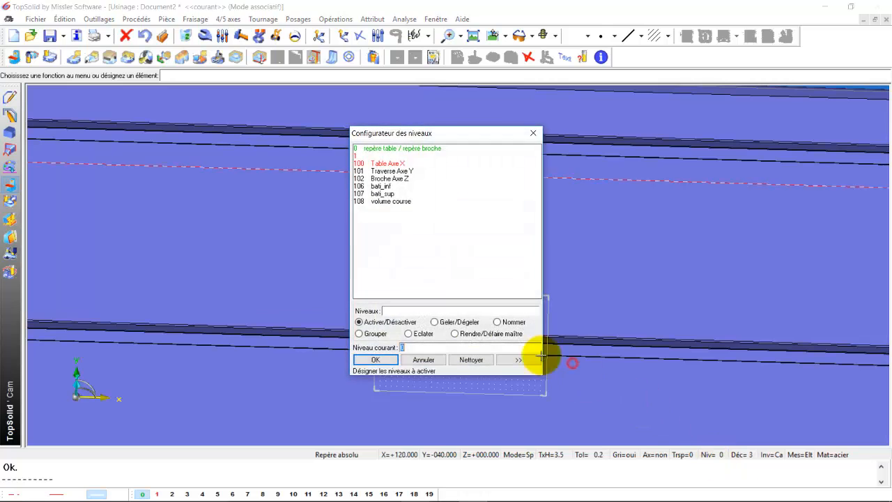
pyautogui.click(387, 361)
pyautogui.scroll(5, 409, 355)
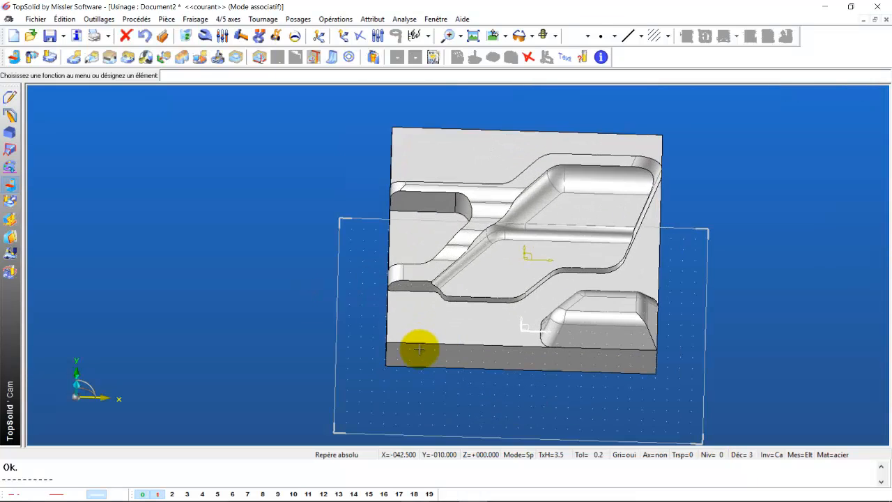
pyautogui.moveTo(453, 335); pyautogui.dragTo(478, 319, button='middle')
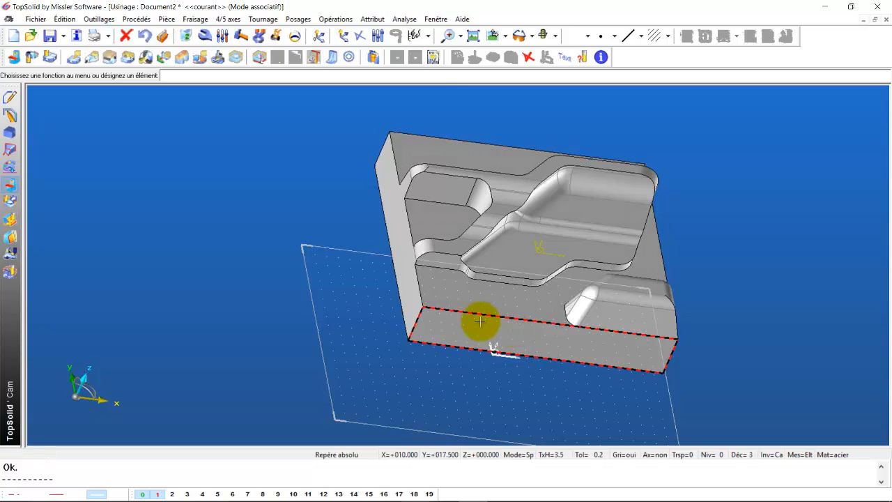
# Start creating a stock (Création d'un brut) around the part and assign AU4G as the part material
pyautogui.click(166, 19)
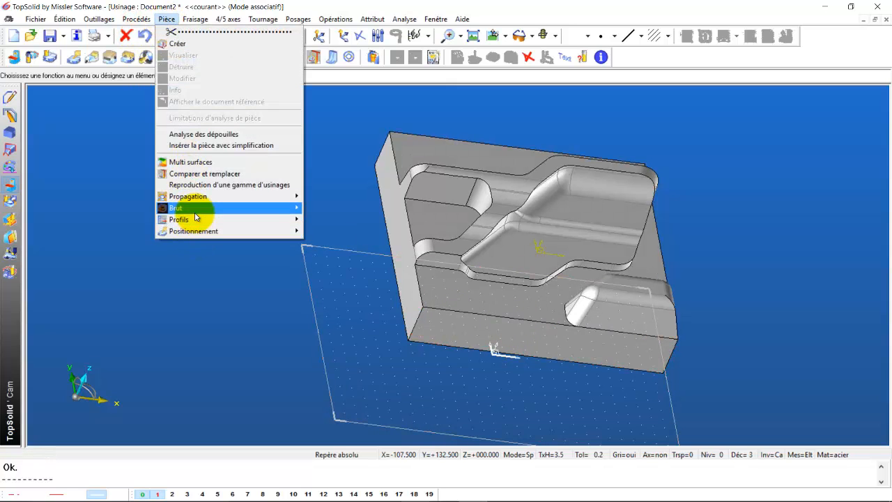
pyautogui.moveTo(198, 208)
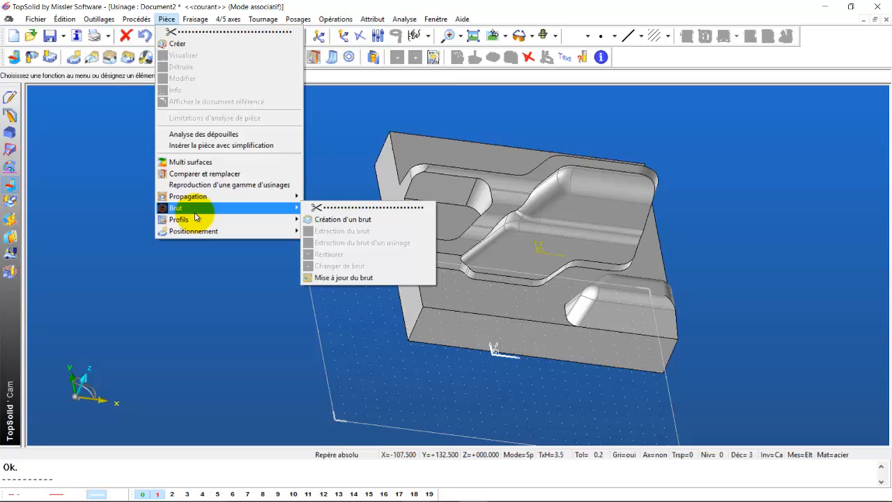
pyautogui.click(341, 220)
pyautogui.click(460, 241)
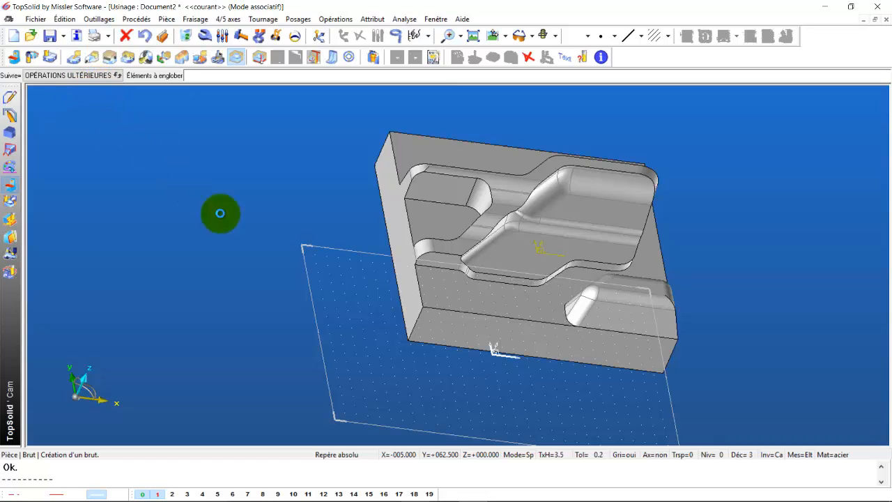
pyautogui.click(502, 491)
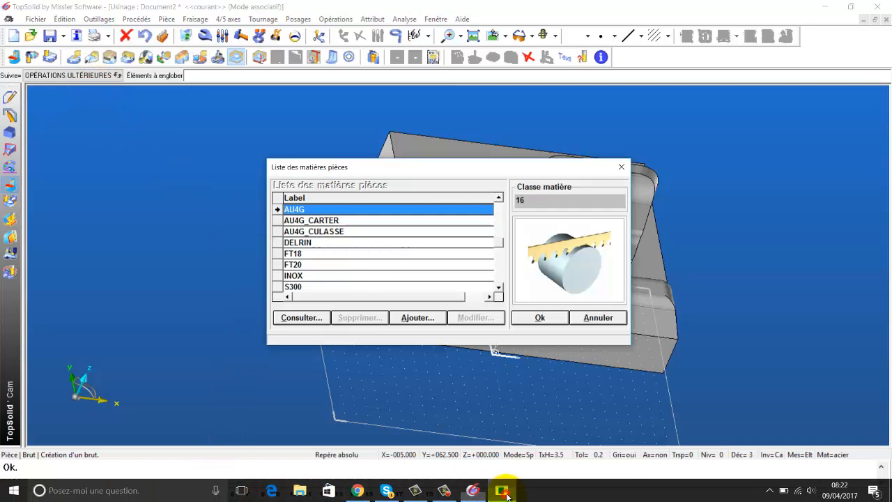
pyautogui.click(541, 319)
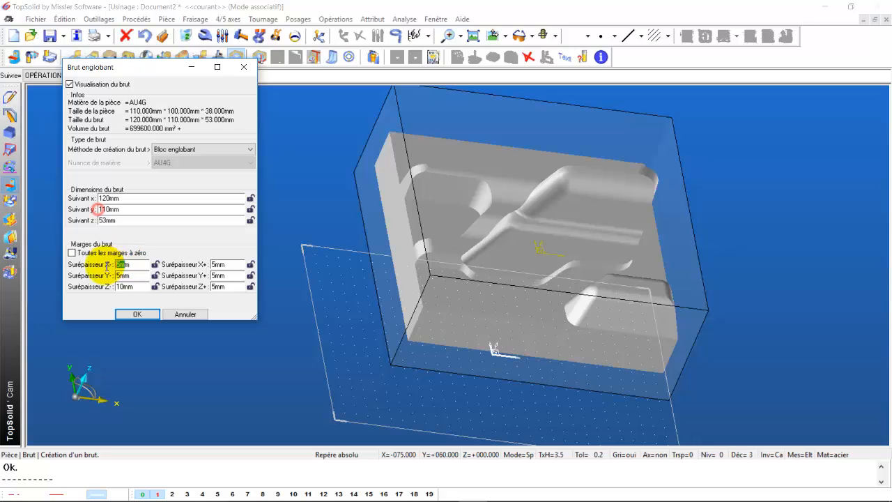
# Set the stock's X- and Z- allowances (Surépaisseur) to 0 mm
pyautogui.moveTo(136, 264); pyautogui.dragTo(108, 261)
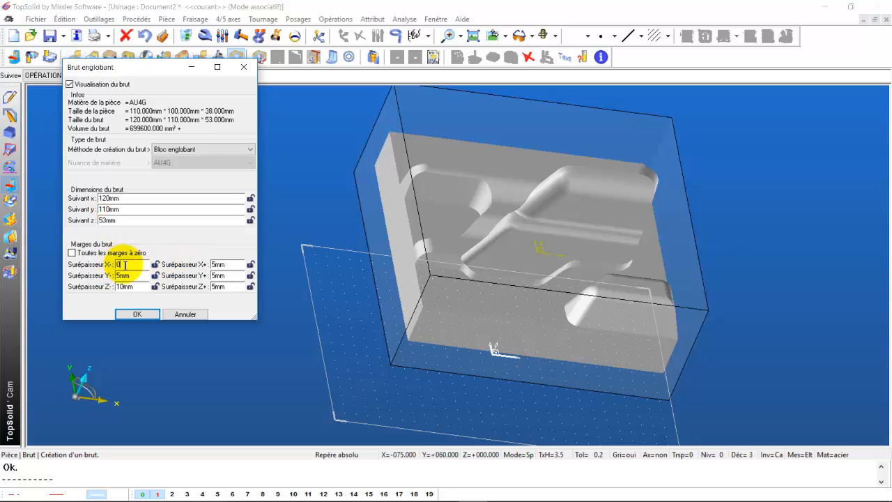
pyautogui.write('0')
pyautogui.doubleClick(129, 282)
pyautogui.write('0')
pyautogui.press('Return')
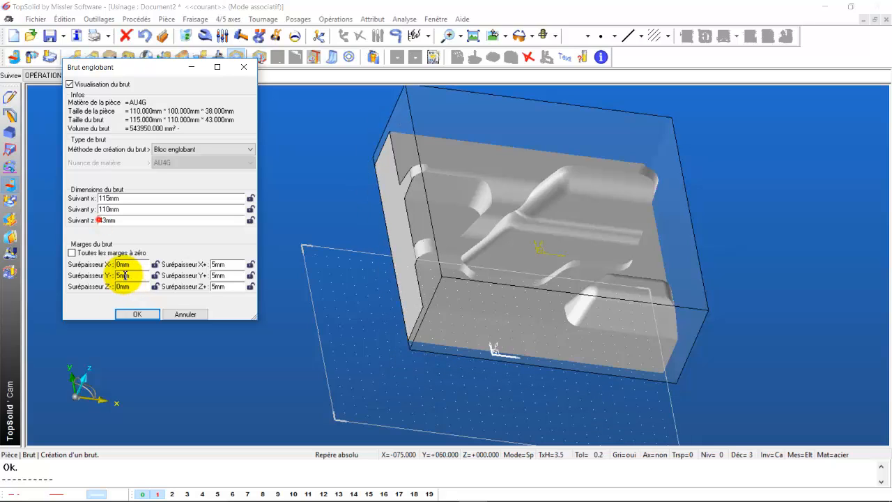
# Set the stock's Y-, X+ and Y+ allowances (Surépaisseur) to 0 mm and Z+ to 1 mm, and create the stock
pyautogui.click(220, 267)
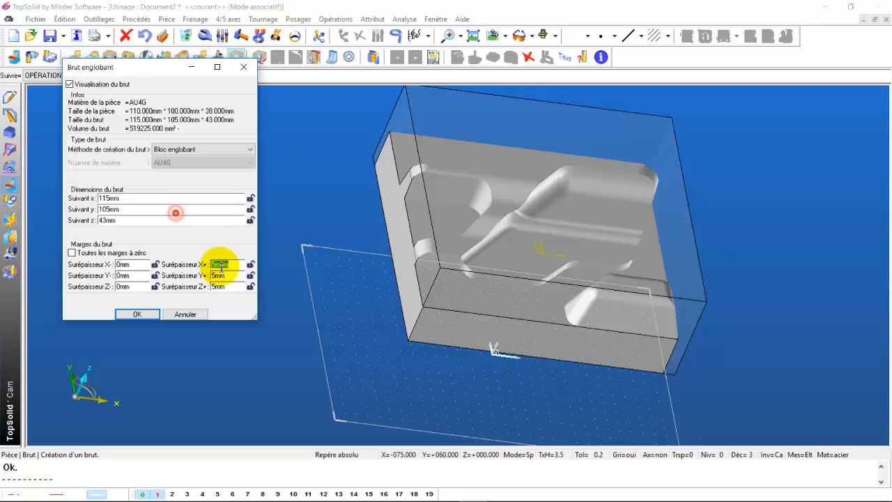
pyautogui.write('0')
pyautogui.click(220, 276)
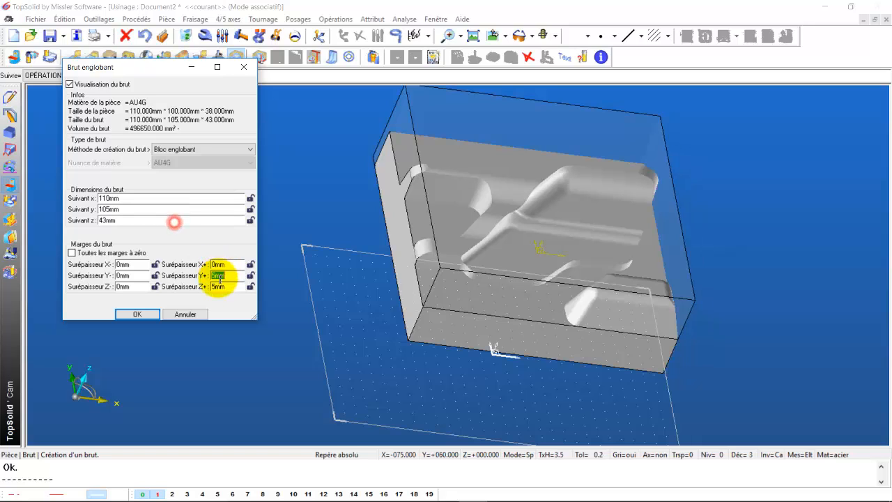
pyautogui.click(213, 287)
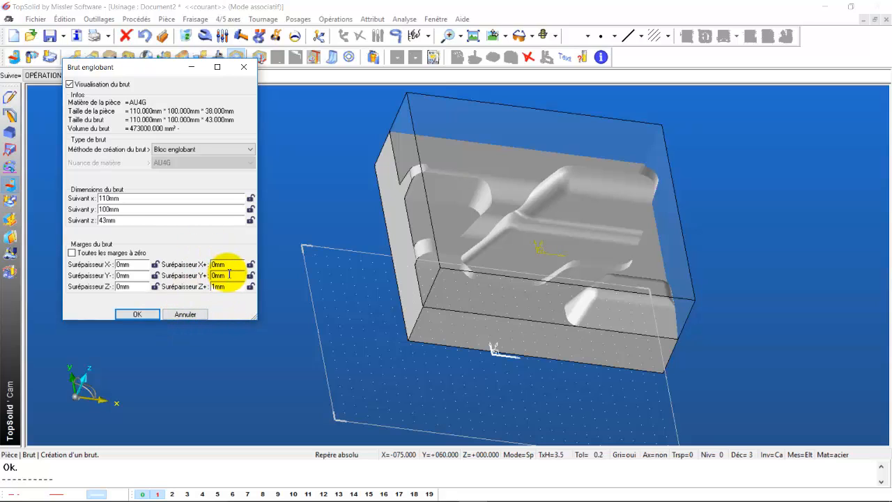
pyautogui.click(229, 273)
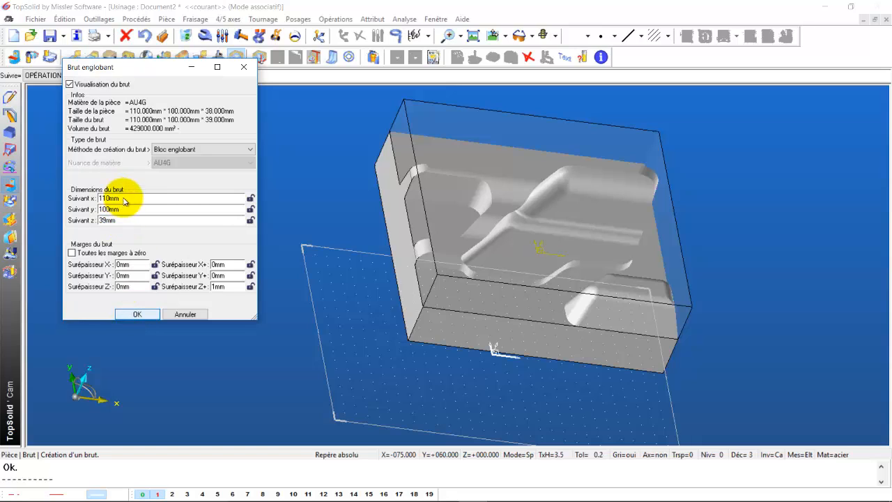
pyautogui.click(139, 315)
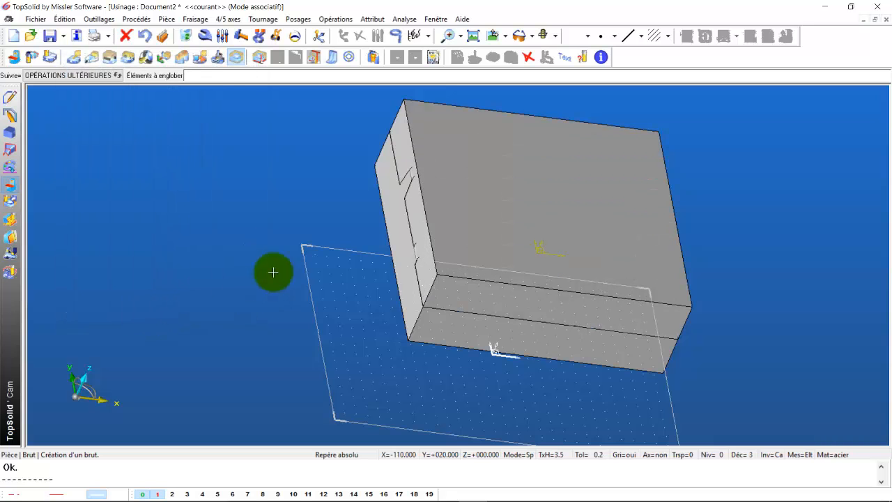
# Switch the display to wireframe so both the stock block and the part inside it can be selected
pyautogui.moveTo(329, 265); pyautogui.dragTo(424, 132, button='middle')
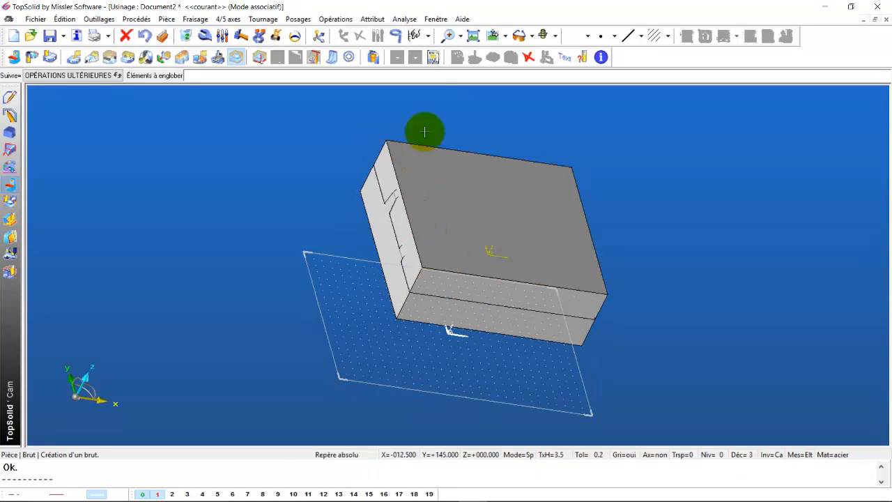
pyautogui.click(556, 37)
pyautogui.click(546, 123)
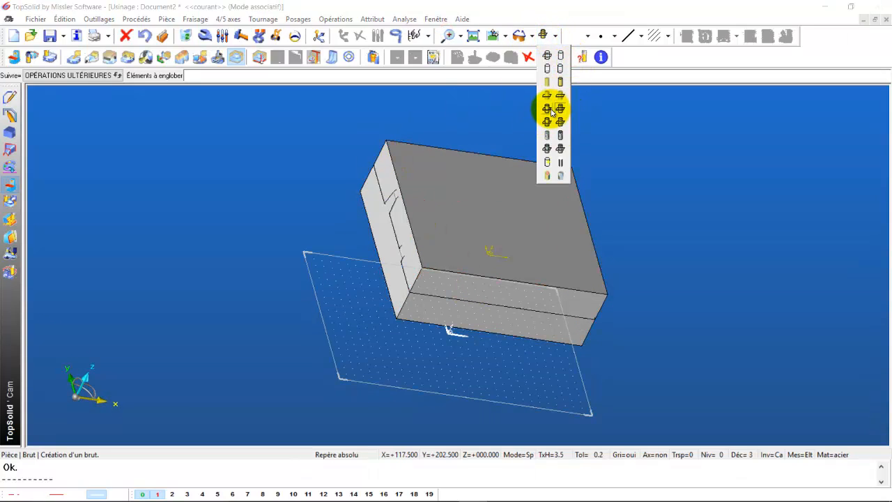
pyautogui.click(550, 59)
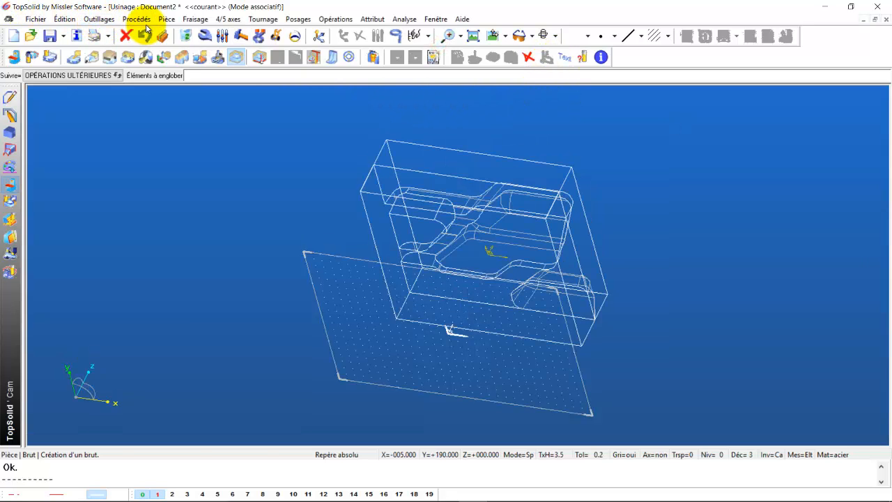
# Create the machining part (Pièce), designating the enclosing block as its stock and the inner model as its finished shape
pyautogui.click(167, 19)
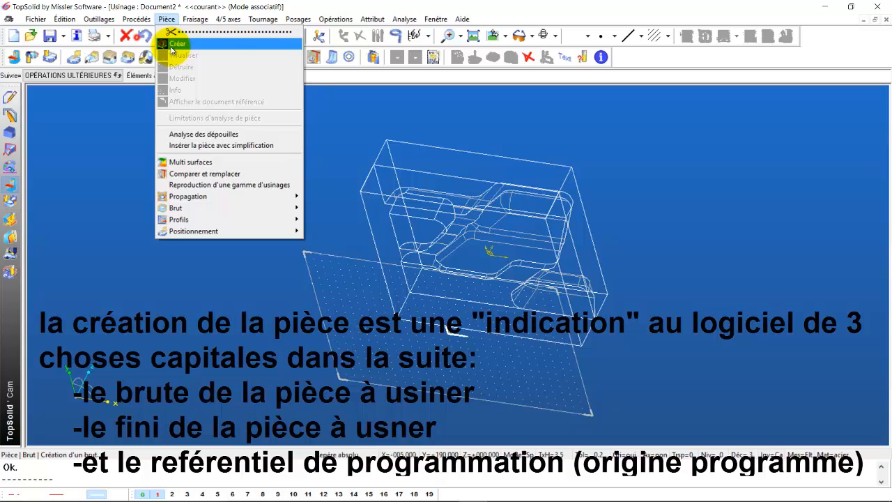
pyautogui.click(172, 45)
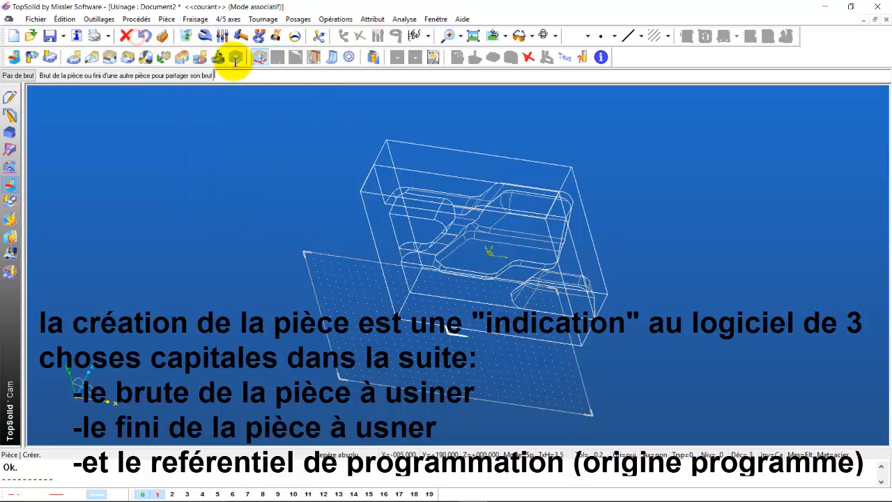
pyautogui.click(421, 141)
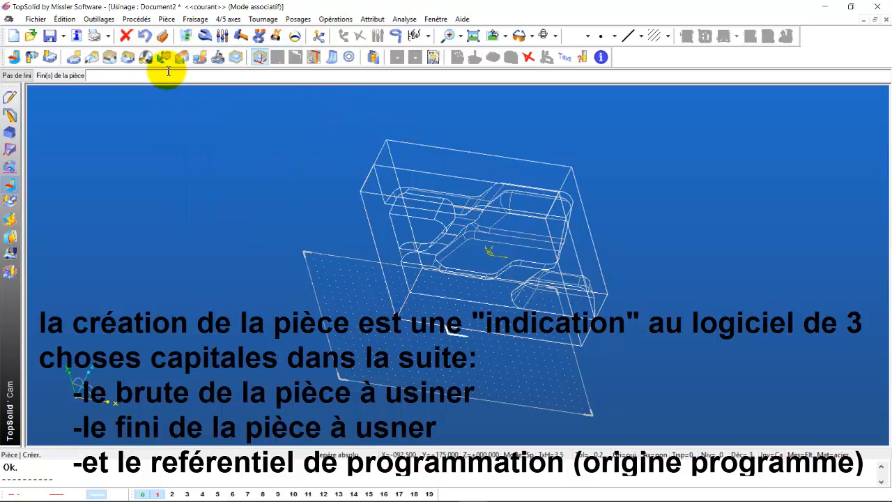
pyautogui.click(482, 204)
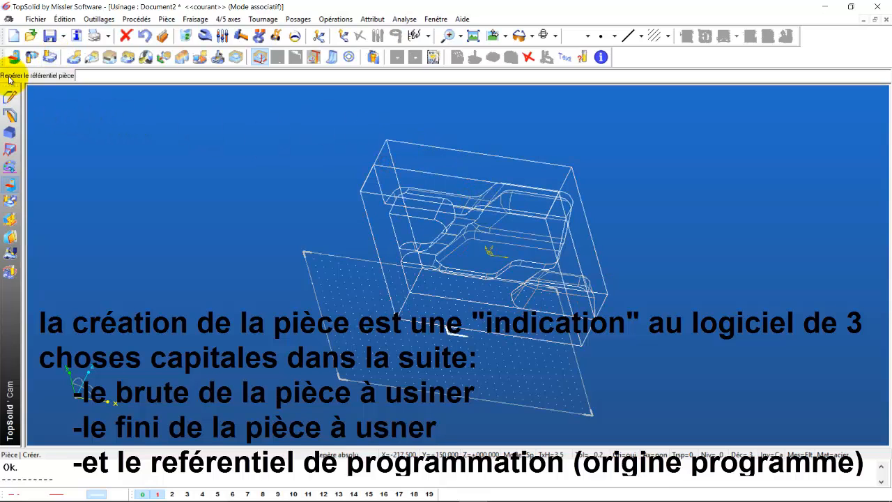
# Restore the shaded display and define the part's reference frame with a frame on the stock's upper face
pyautogui.click(554, 35)
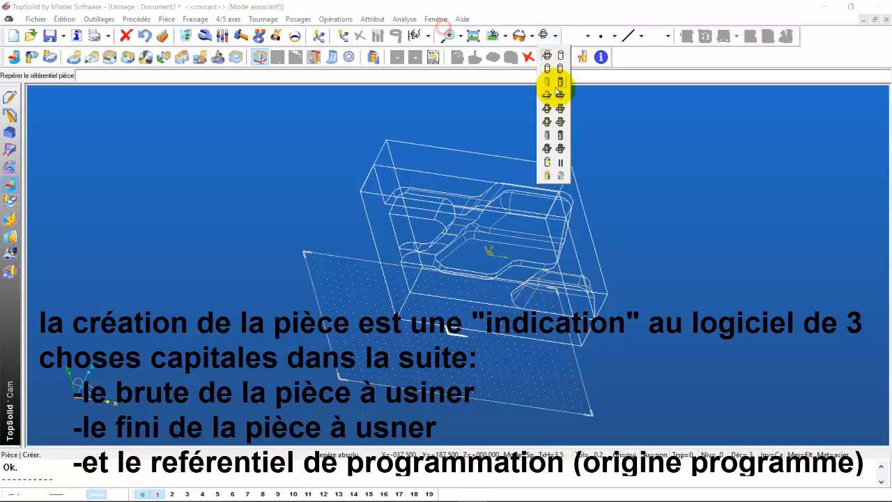
pyautogui.click(548, 109)
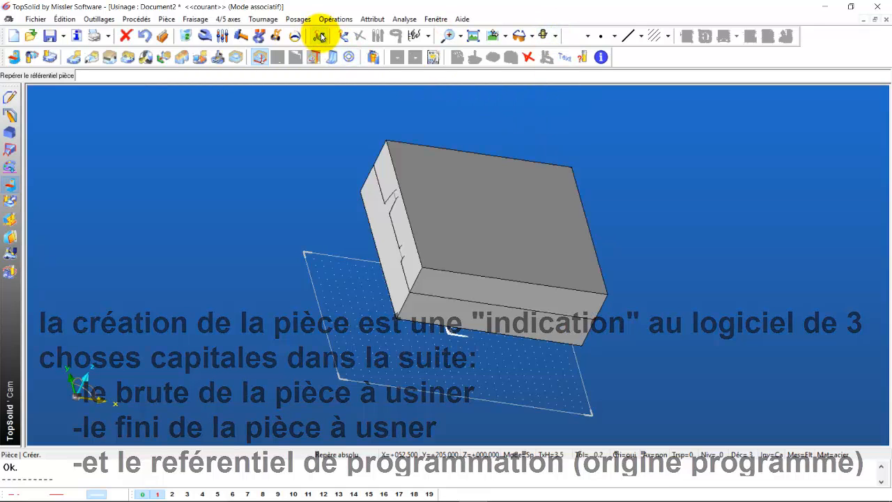
pyautogui.click(343, 37)
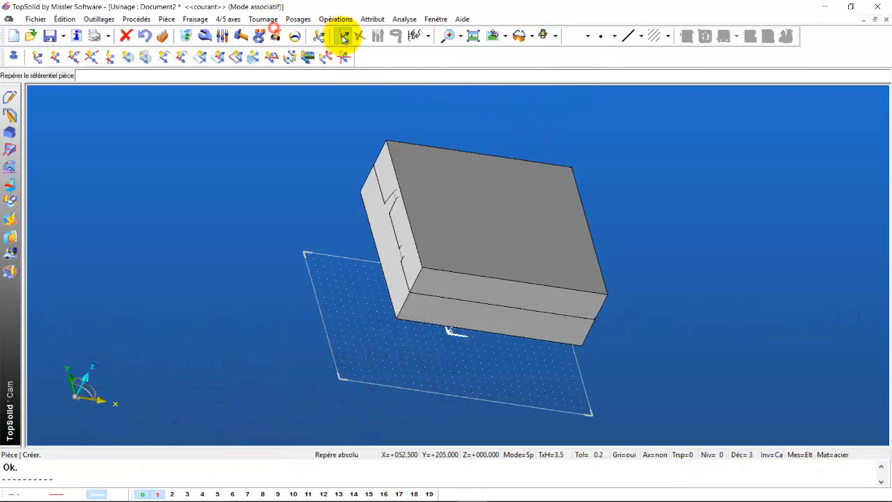
pyautogui.click(198, 60)
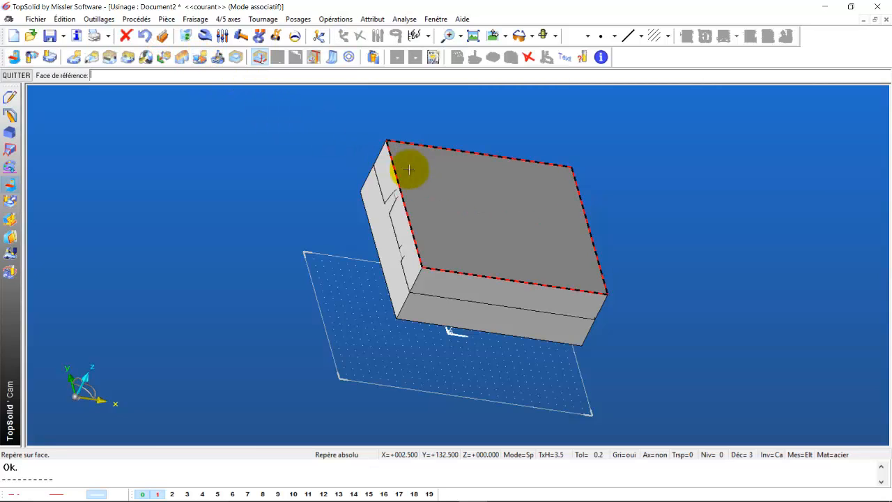
pyautogui.click(470, 207)
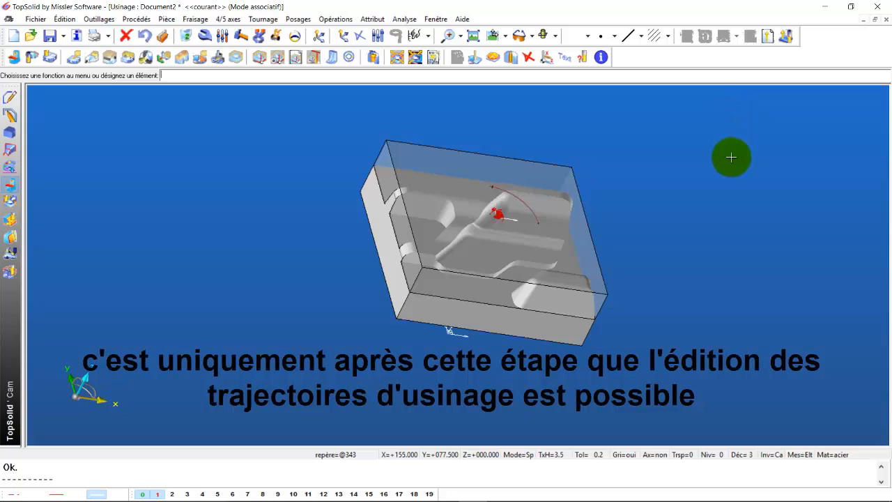
# Save the machining document as "5 axes ferrure" in the fao folder
pyautogui.scroll(-2, 732, 158)
pyautogui.click(50, 36)
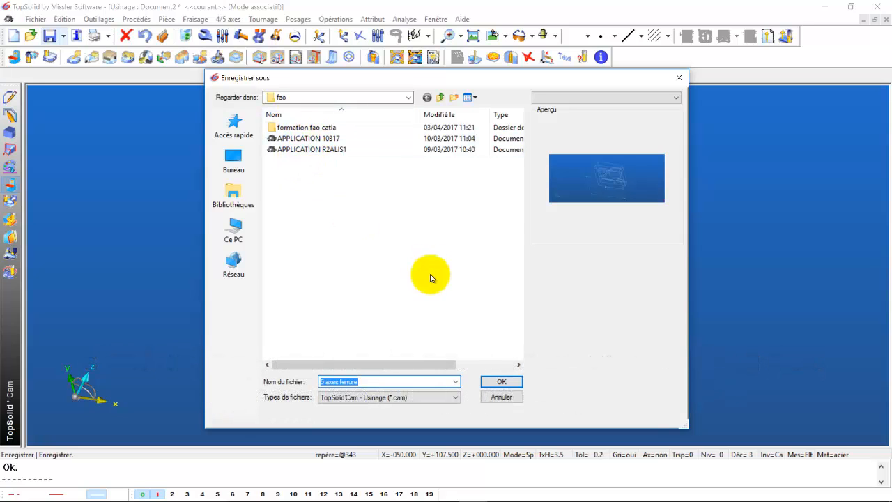
pyautogui.click(502, 383)
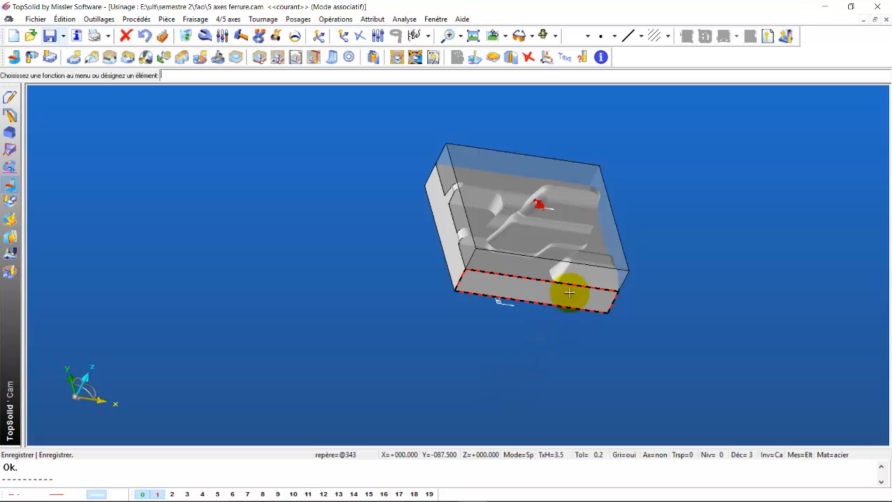
# Start a 3D roughing operation (Usinage 3D, Ébauche) with FRAISE 2 TAILLES as the tool type
pyautogui.scroll(1, 611, 240)
pyautogui.moveTo(631, 234); pyautogui.dragTo(515, 271, button='middle')
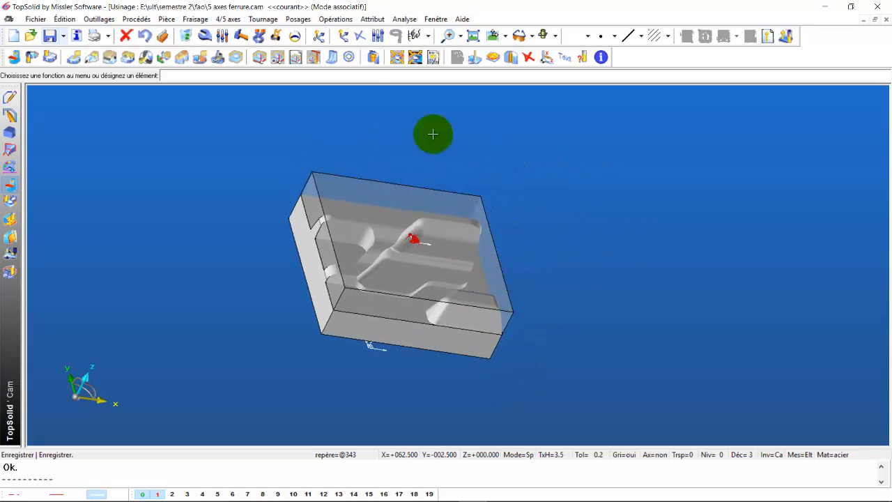
pyautogui.click(196, 20)
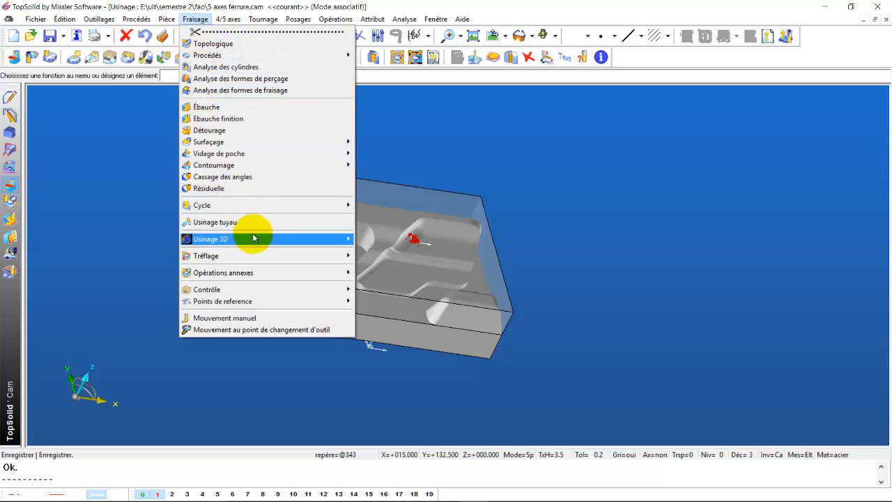
pyautogui.moveTo(255, 240)
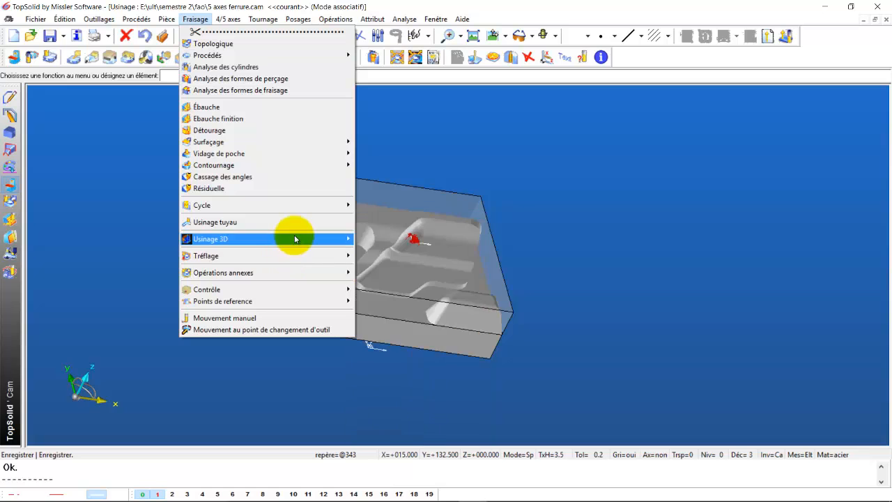
pyautogui.click(380, 230)
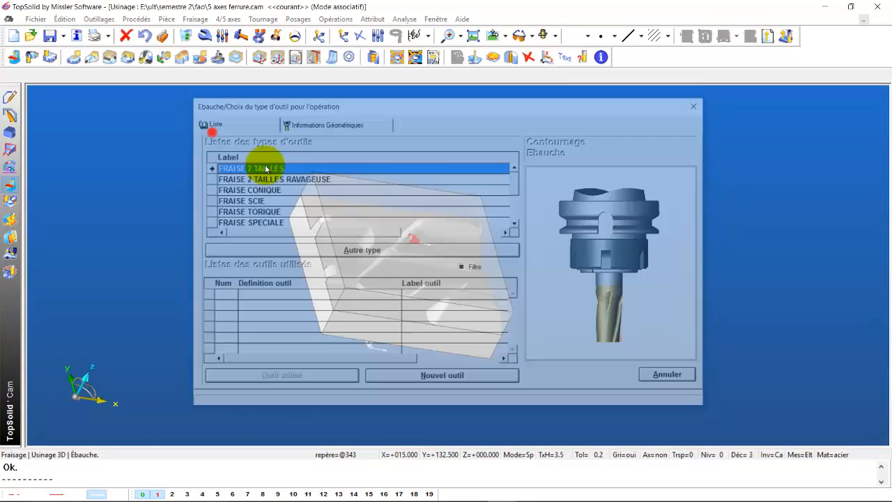
pyautogui.doubleClick(265, 169)
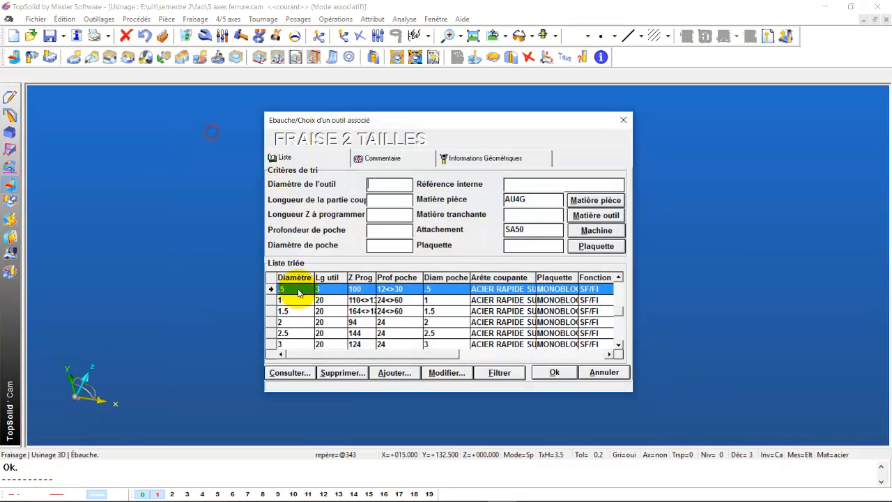
# Choose the 20 mm diameter end mill with a 5 mm useful length and accept it for the roughing operation
pyautogui.scroll(-8, 301, 300)
pyautogui.scroll(-10, 301, 313)
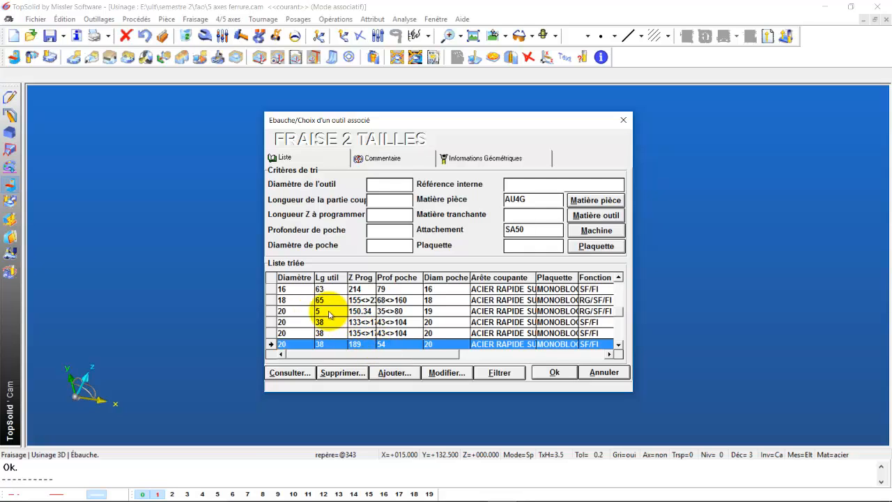
pyautogui.click(287, 311)
pyautogui.click(556, 373)
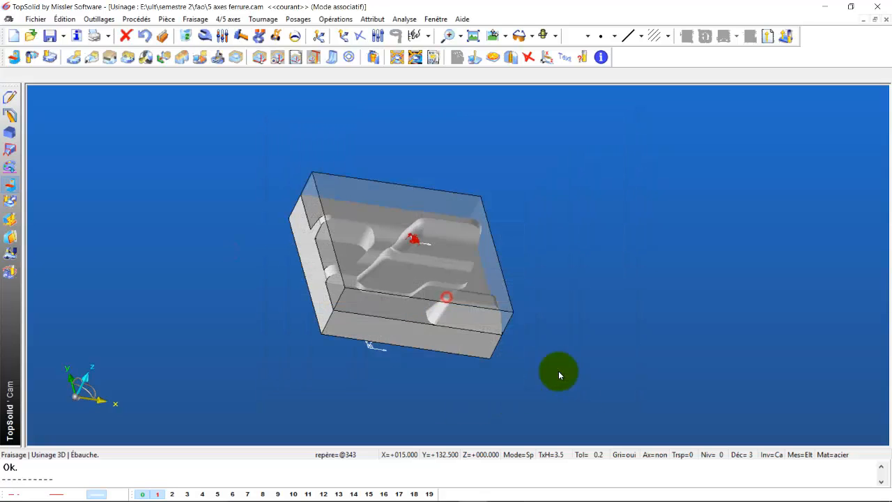
pyautogui.click(70, 119)
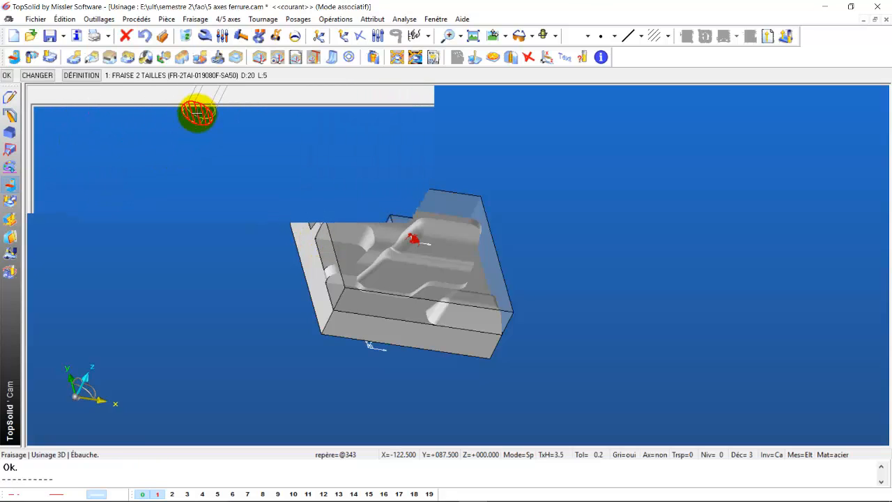
pyautogui.click(5, 75)
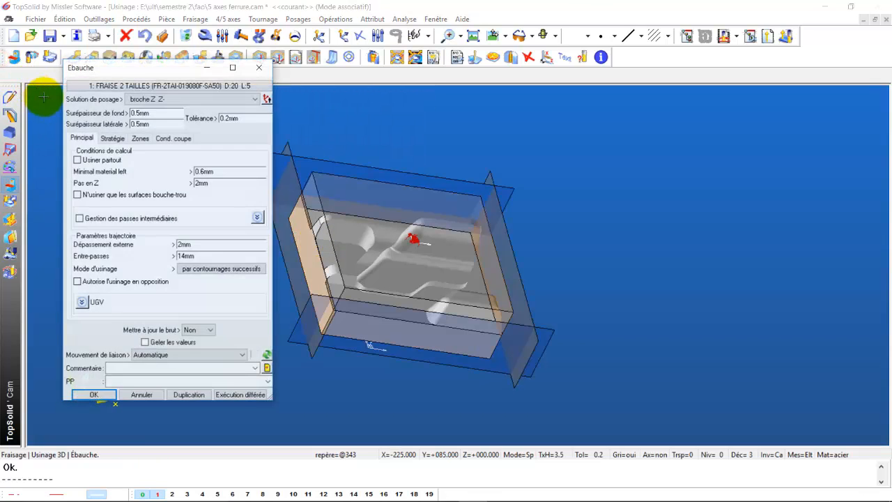
# Limit the roughing zone to a Z min of -20 mm and inspect the resulting limit planes around the part
pyautogui.scroll(-3, 408, 209)
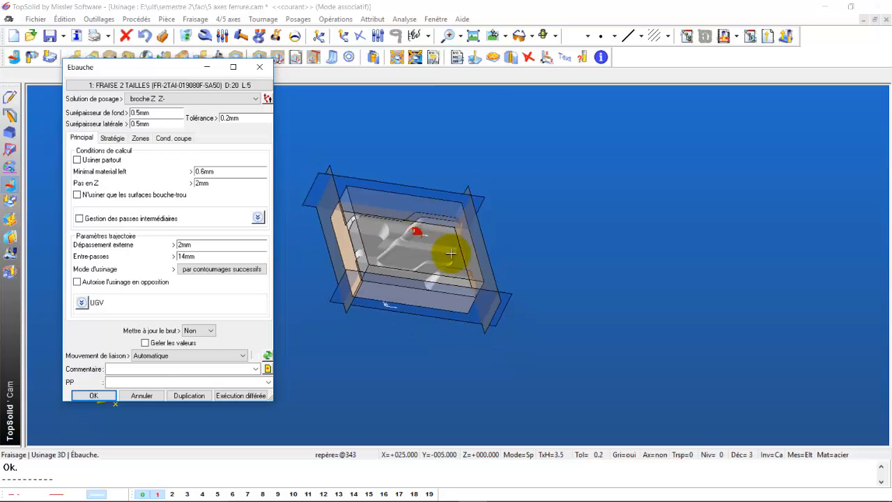
pyautogui.moveTo(467, 309); pyautogui.dragTo(448, 269, button='middle')
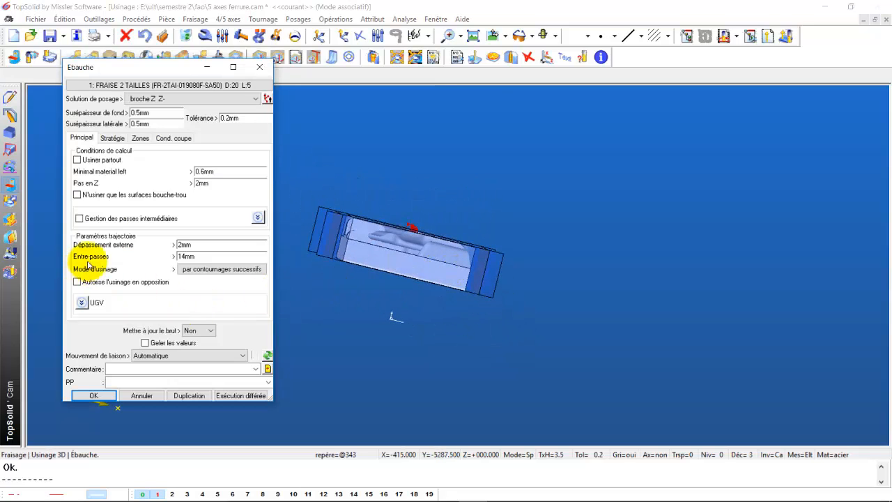
pyautogui.click(140, 138)
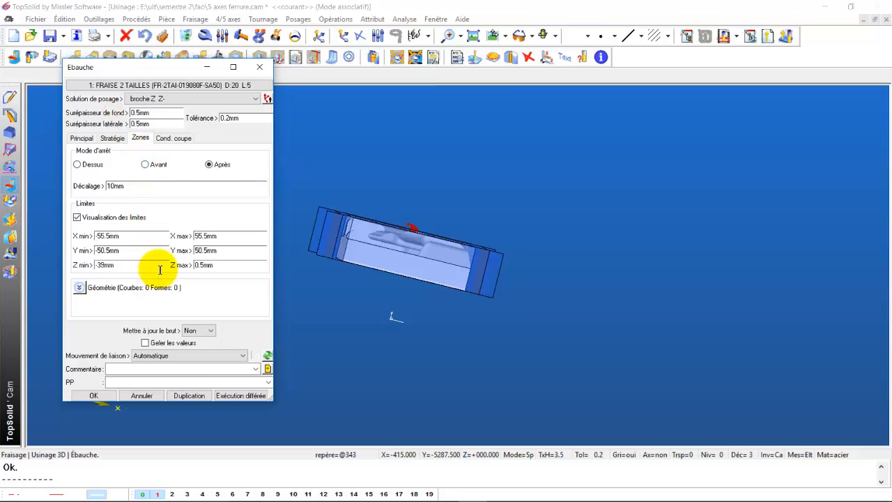
pyautogui.click(108, 250)
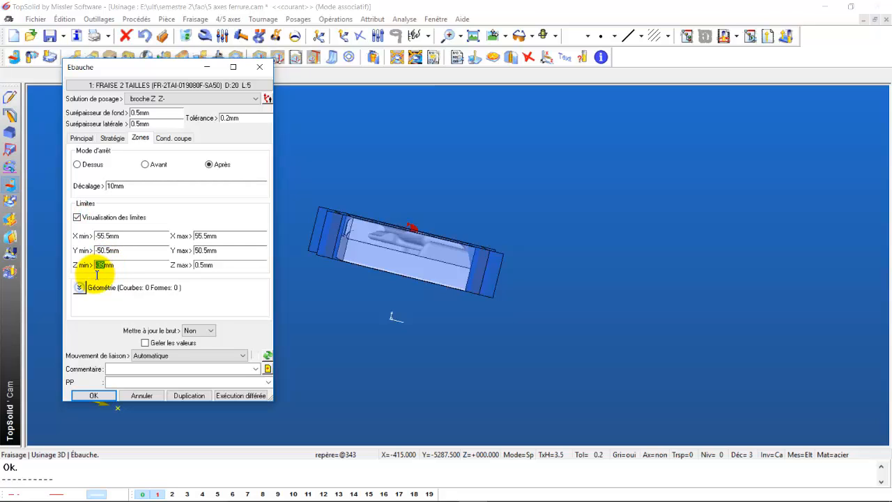
pyautogui.press('BackSpace')
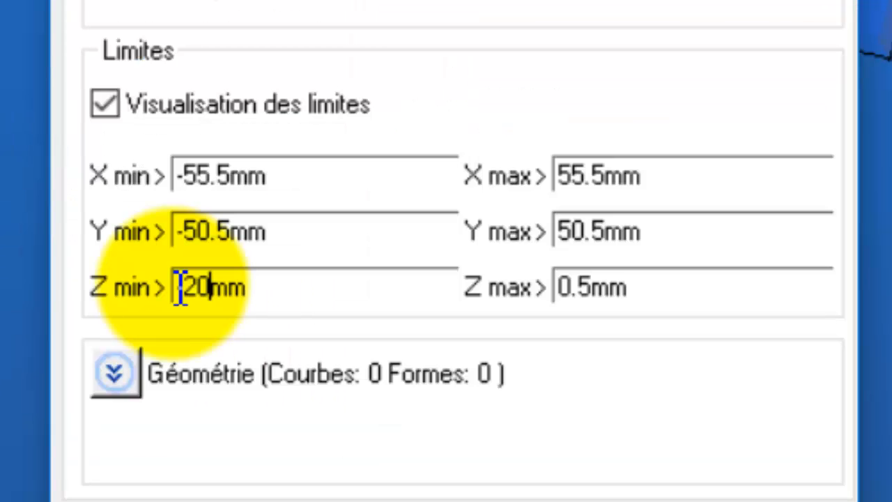
pyautogui.click(610, 288)
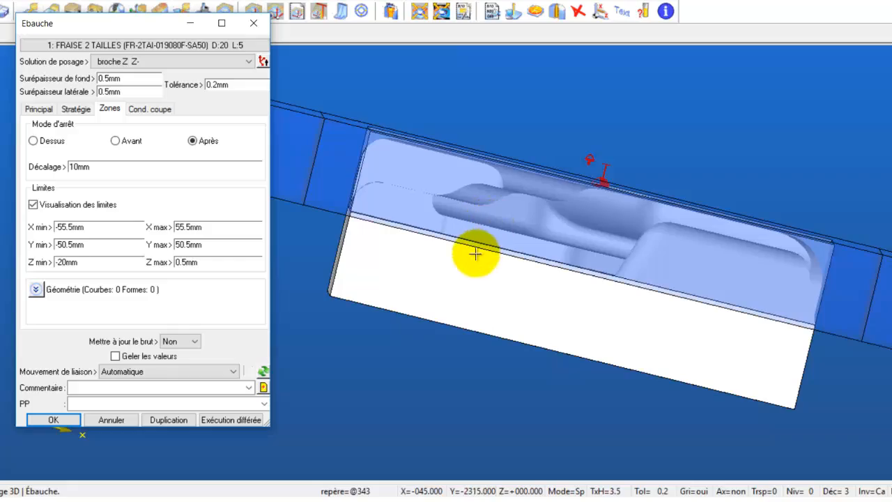
pyautogui.moveTo(474, 253); pyautogui.dragTo(563, 284, button='middle')
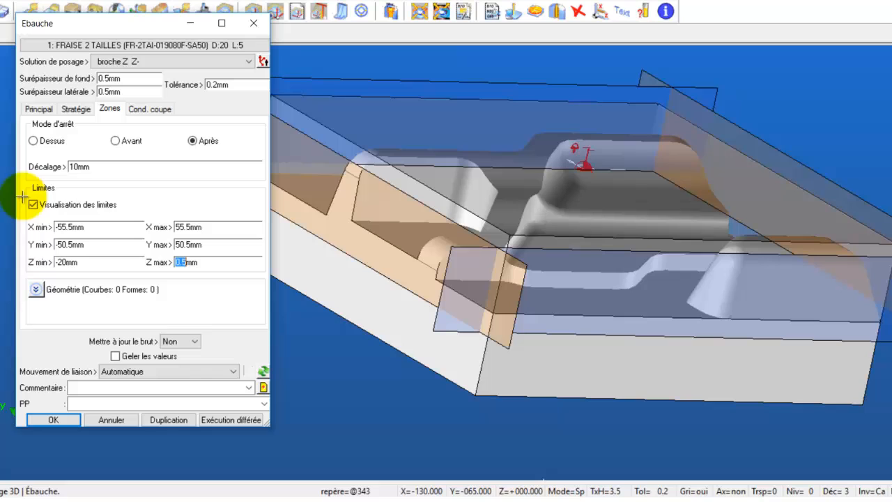
# Set the roughing strategy's machining order to Par poches and enable Remontée si nécessaire for the retracts
pyautogui.click(77, 109)
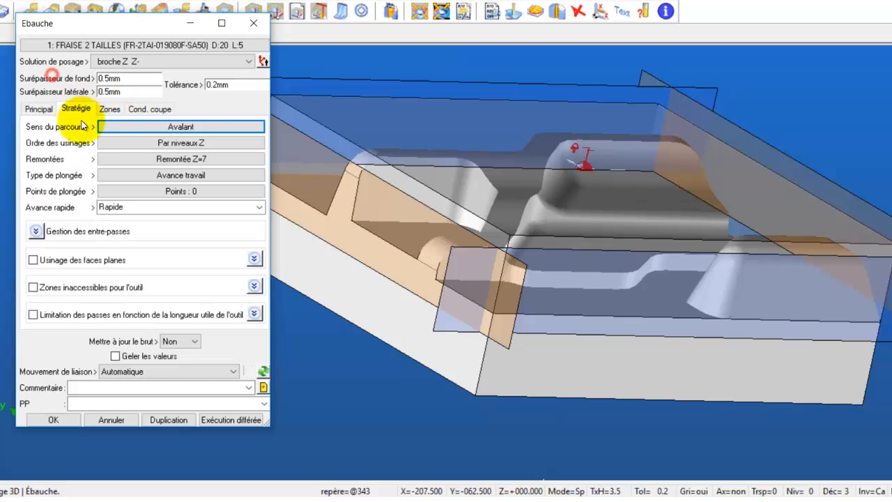
pyautogui.click(179, 143)
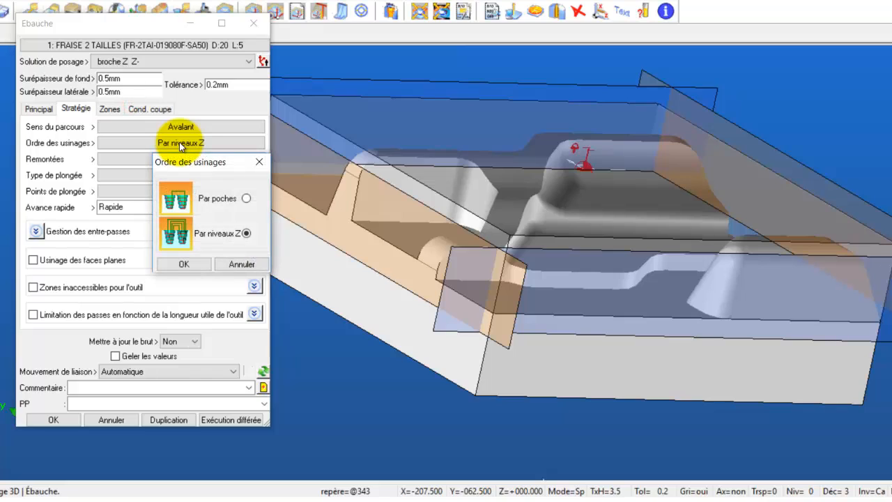
pyautogui.click(197, 263)
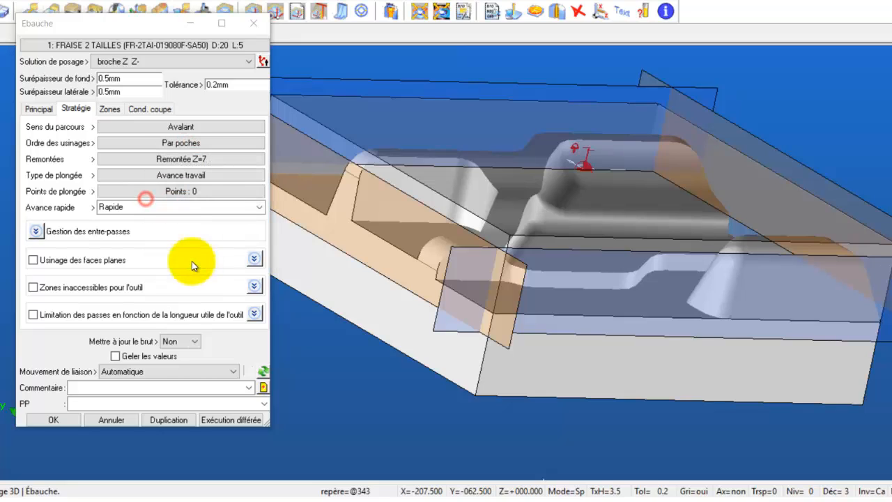
pyautogui.click(171, 162)
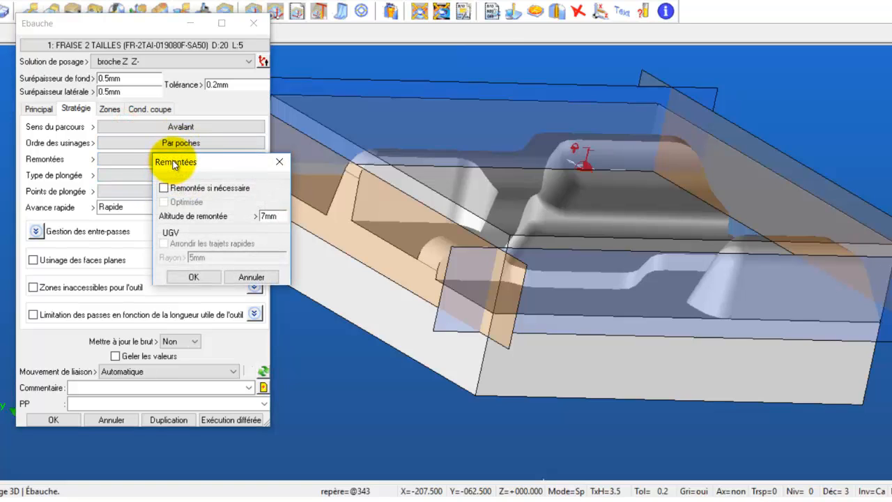
pyautogui.click(164, 188)
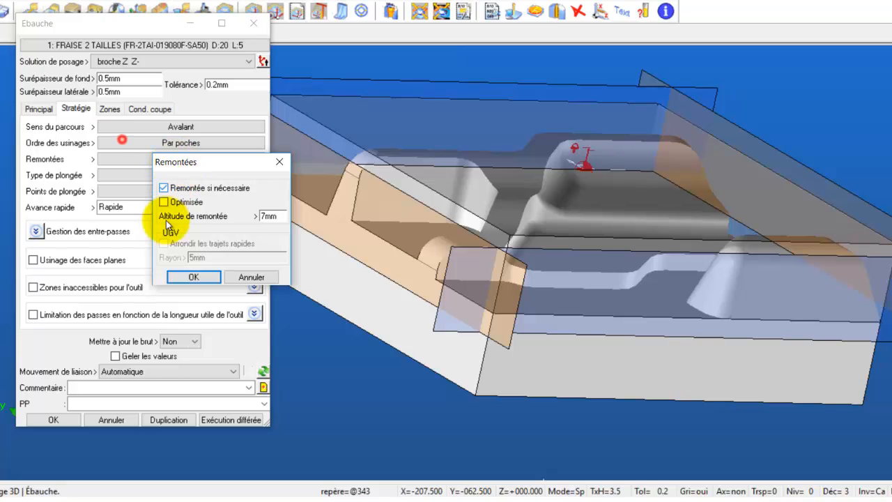
pyautogui.click(199, 278)
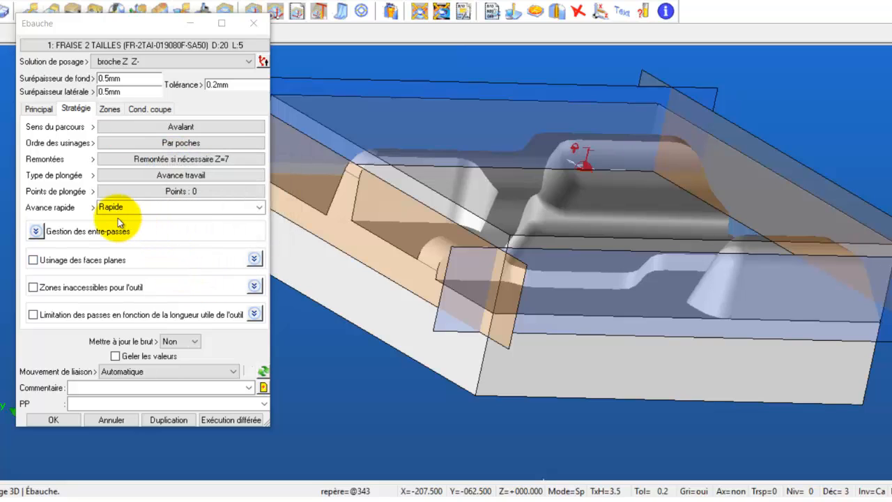
pyautogui.click(241, 207)
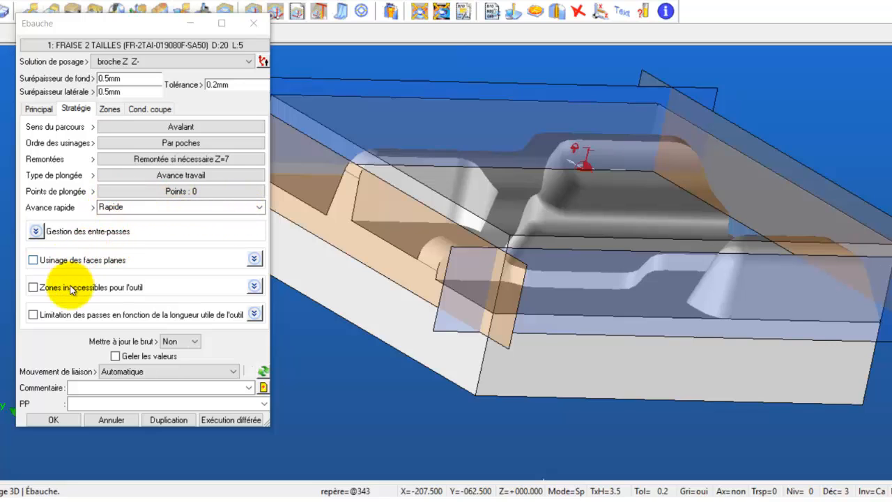
# Set the roughing cutting speed to 100 m/mn and the feed per tooth to 0.2 mm
pyautogui.click(151, 111)
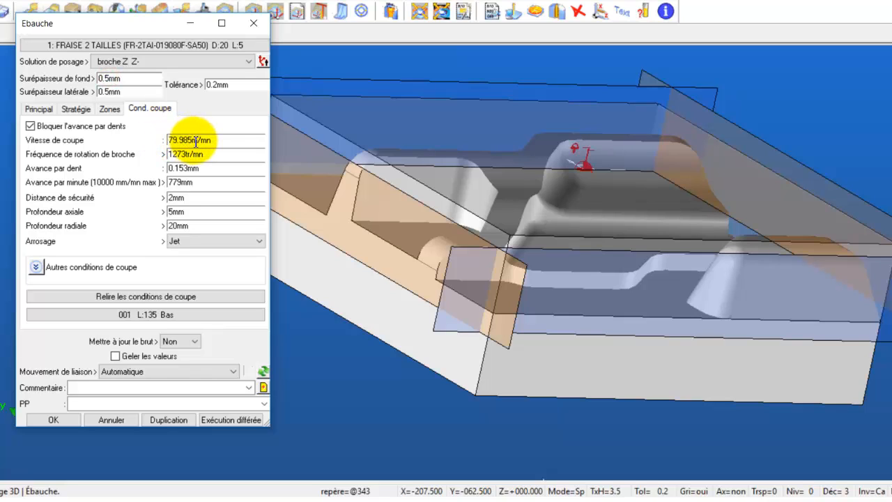
pyautogui.click(142, 101)
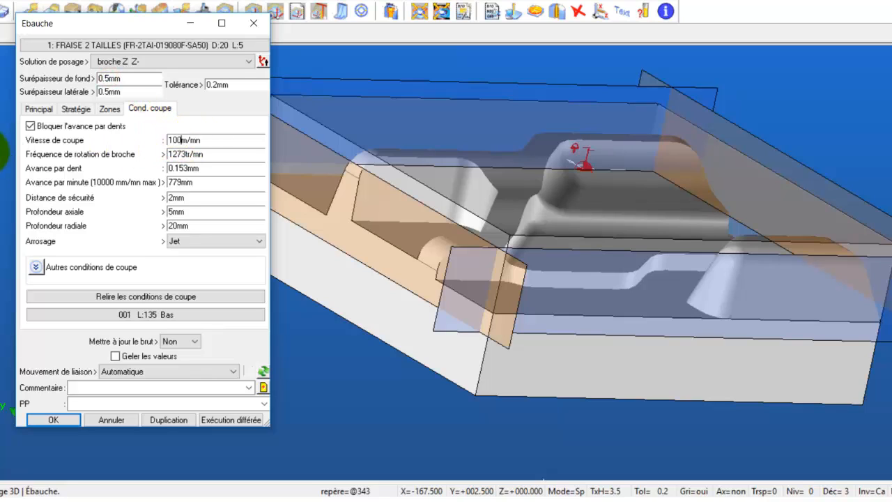
pyautogui.click(188, 171)
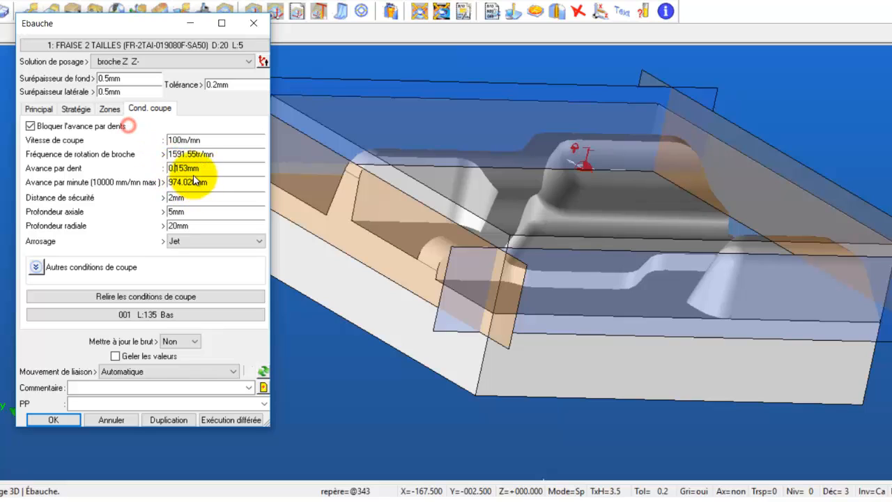
pyautogui.moveTo(192, 170); pyautogui.dragTo(129, 165)
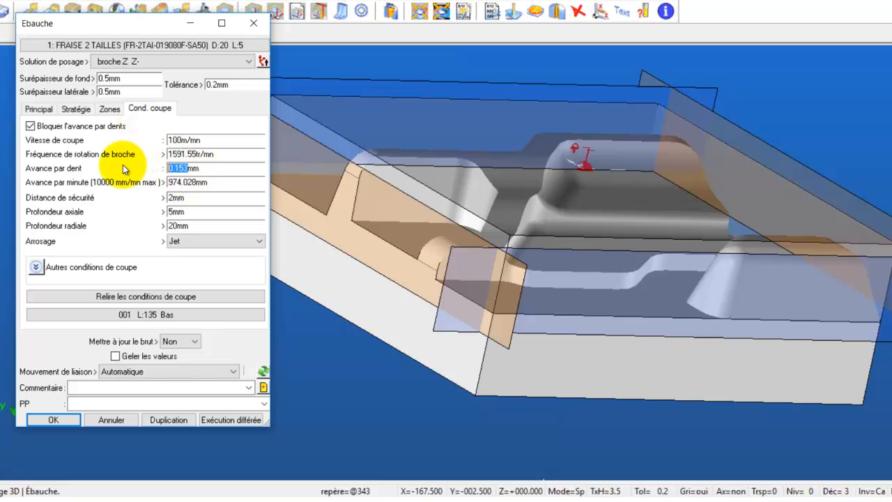
pyautogui.write('0.2')
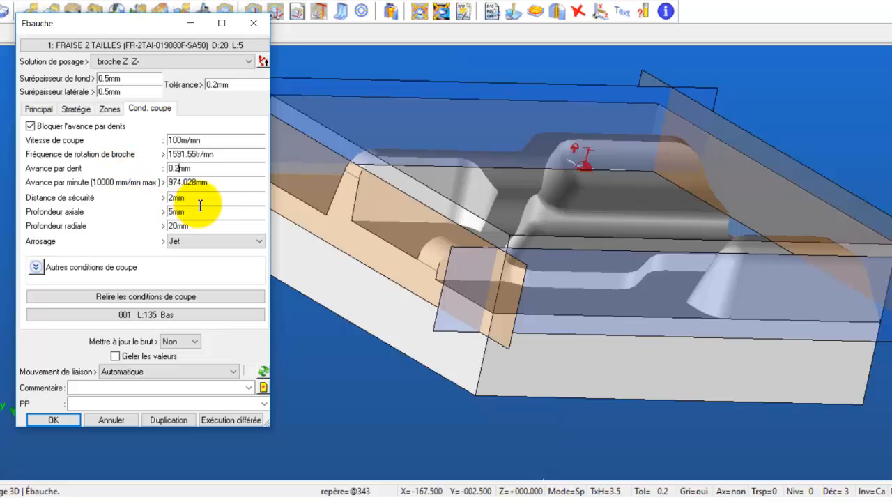
# Set Pas en Z to 1 mm, bottom and lateral allowances to 0.2 mm and stock update to Oui, and allow machining in opposition
pyautogui.click(50, 111)
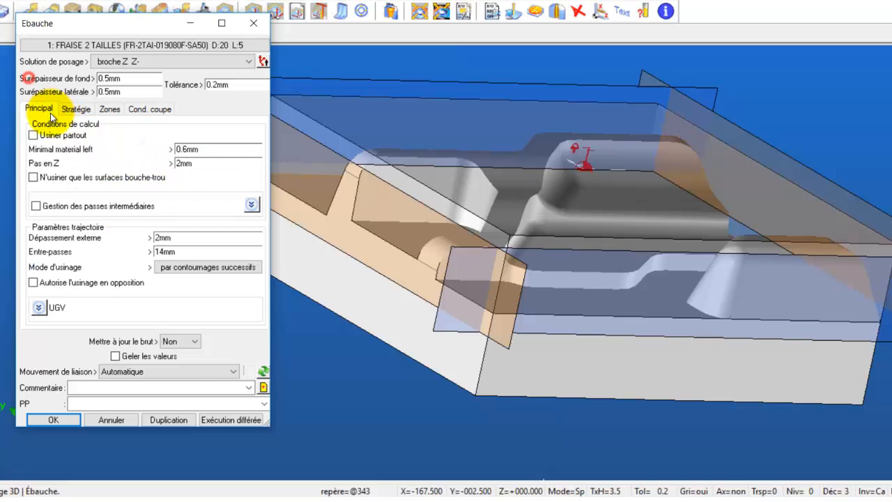
pyautogui.doubleClick(185, 149)
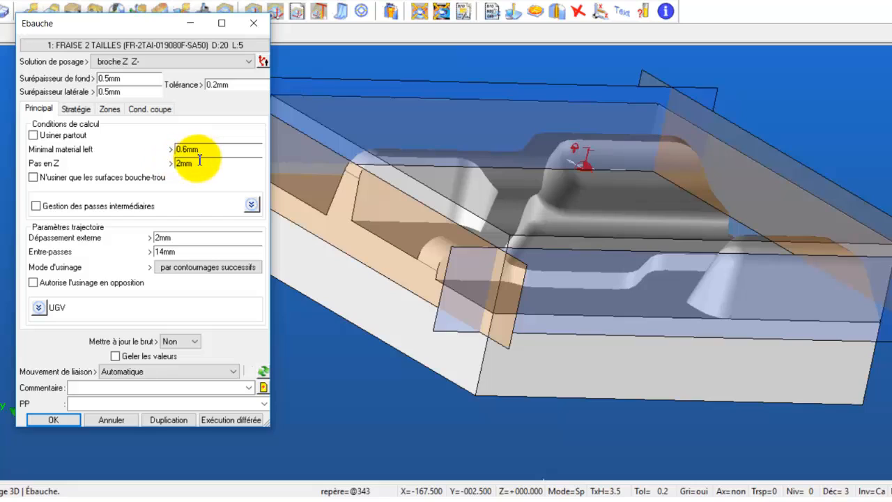
pyautogui.doubleClick(179, 164)
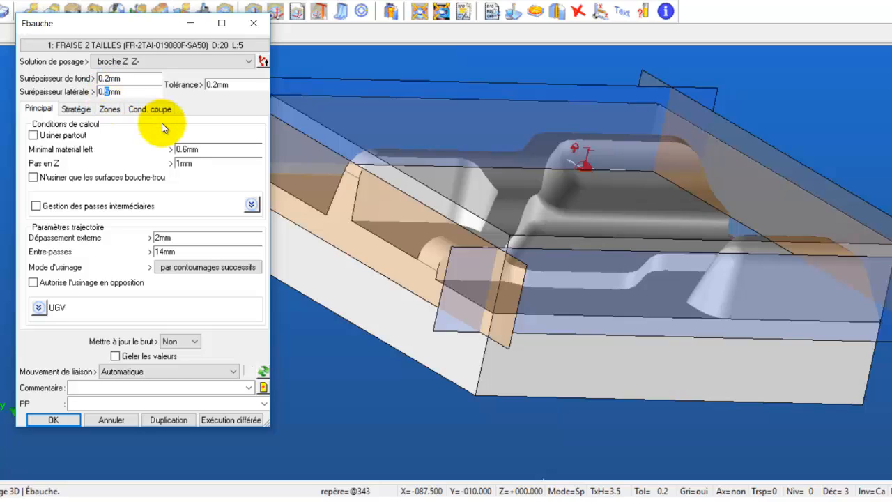
pyautogui.write('2')
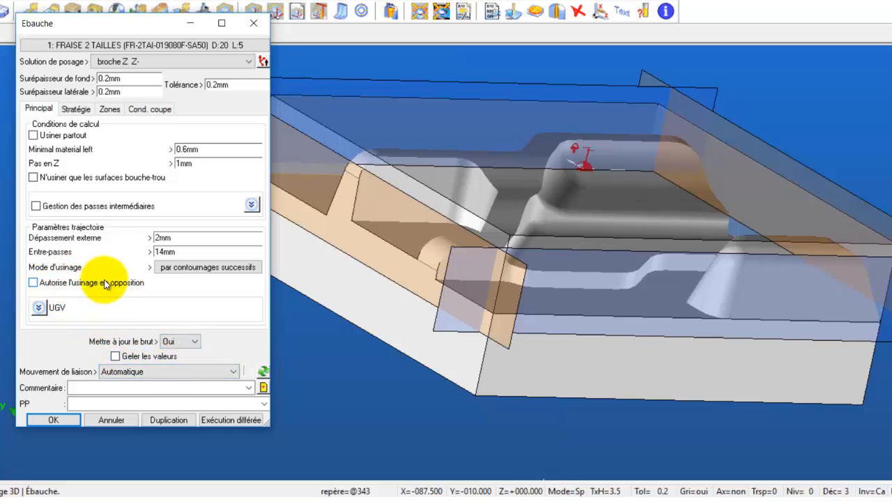
pyautogui.click(37, 283)
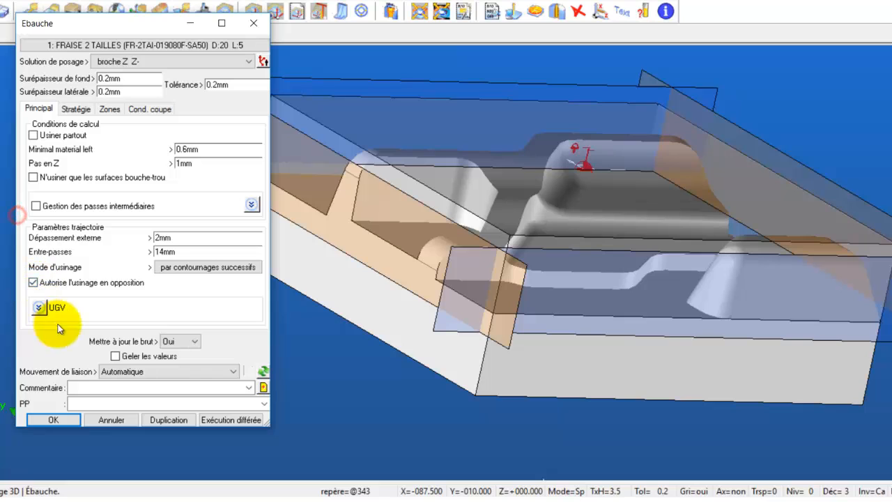
# Validate the roughing operation, view the start of its toolpath simulation and exit the simulation
pyautogui.click(53, 421)
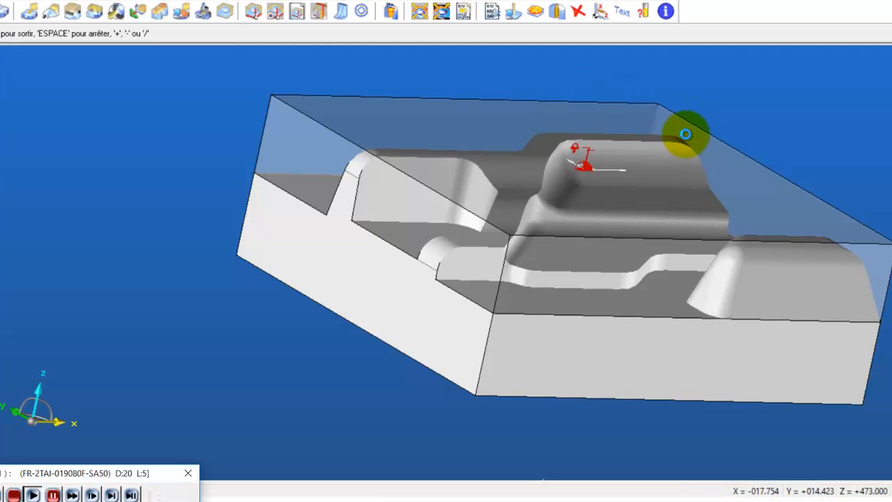
pyautogui.scroll(-2, 766, 225)
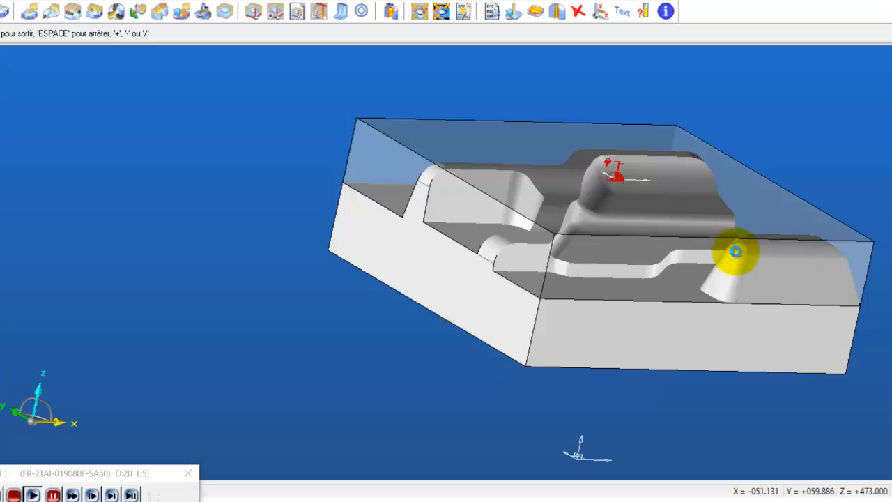
pyautogui.moveTo(736, 251); pyautogui.dragTo(713, 275, button='middle')
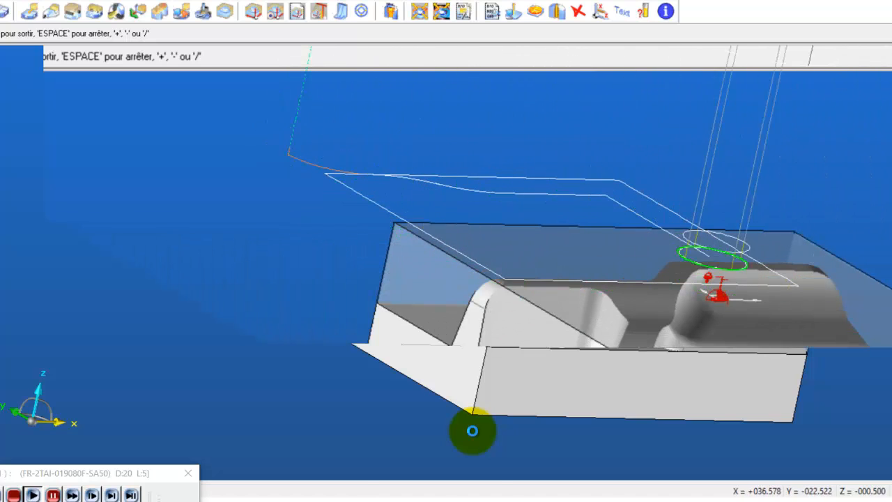
pyautogui.press('Escape')
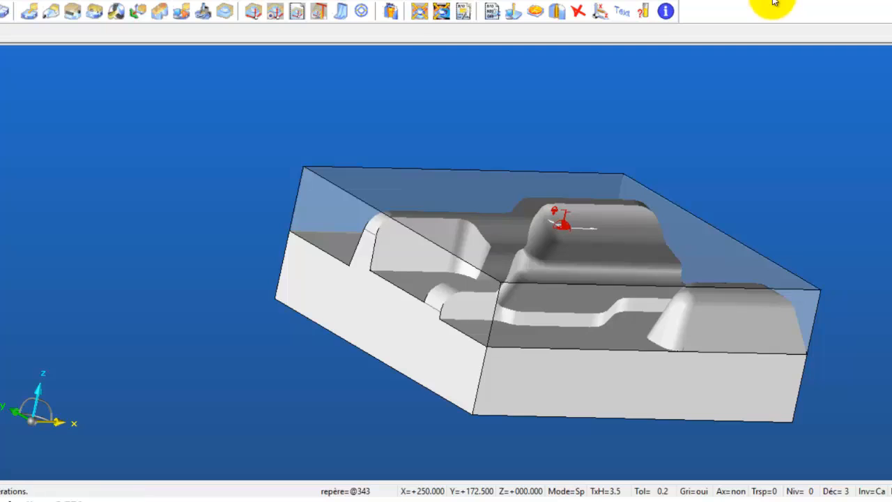
# Configure the simulation to show a shaded tool (Outil ombré) and material removal (Enlèvement de matière)
pyautogui.click(188, 212)
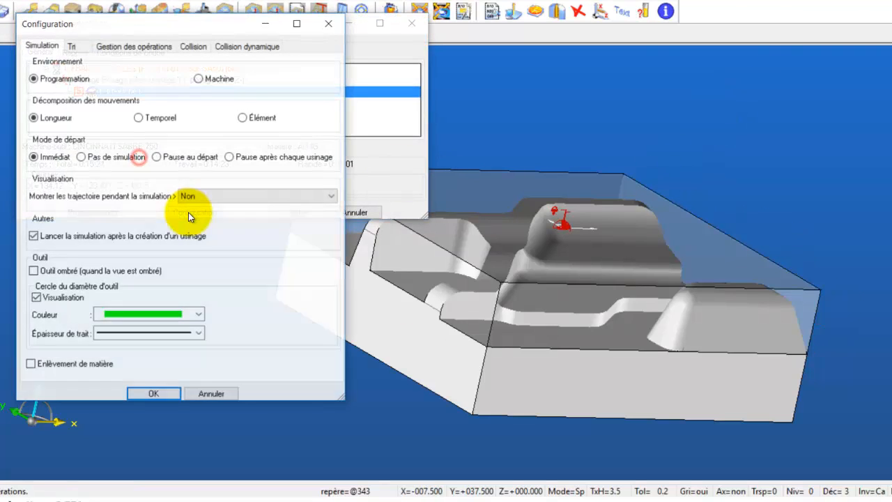
pyautogui.click(35, 274)
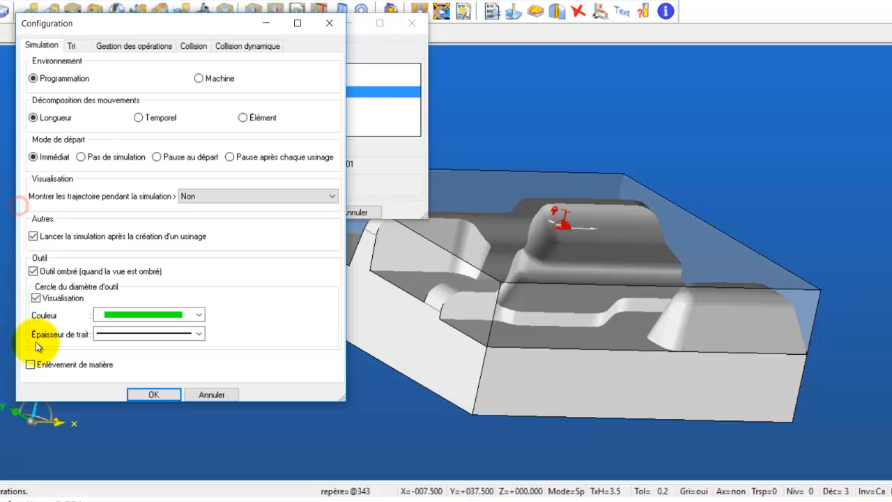
pyautogui.click(30, 365)
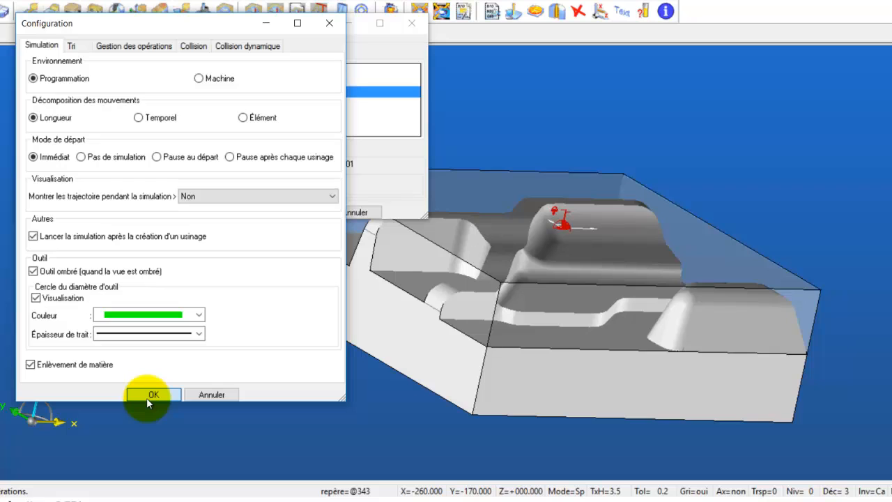
pyautogui.click(146, 395)
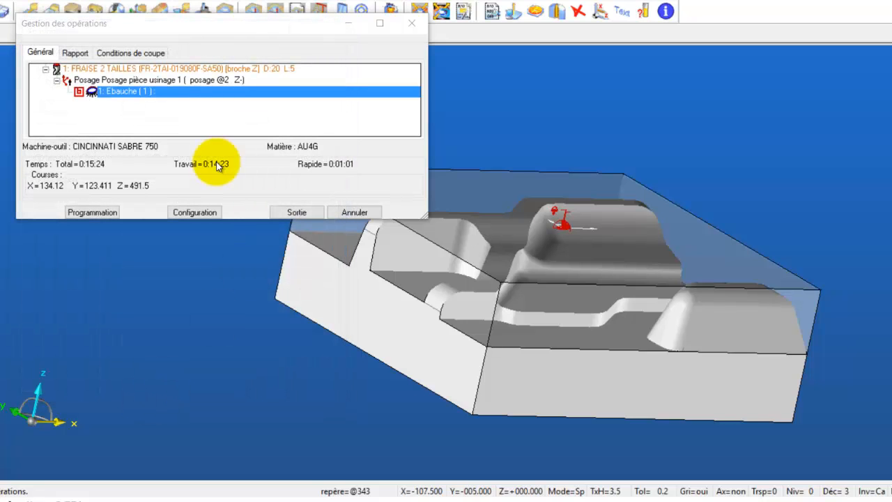
# Simulate the Ébauche operation with material removal to check the machined shape, and leave operations management
pyautogui.click(204, 83)
pyautogui.click(201, 95)
pyautogui.rightClick(201, 94)
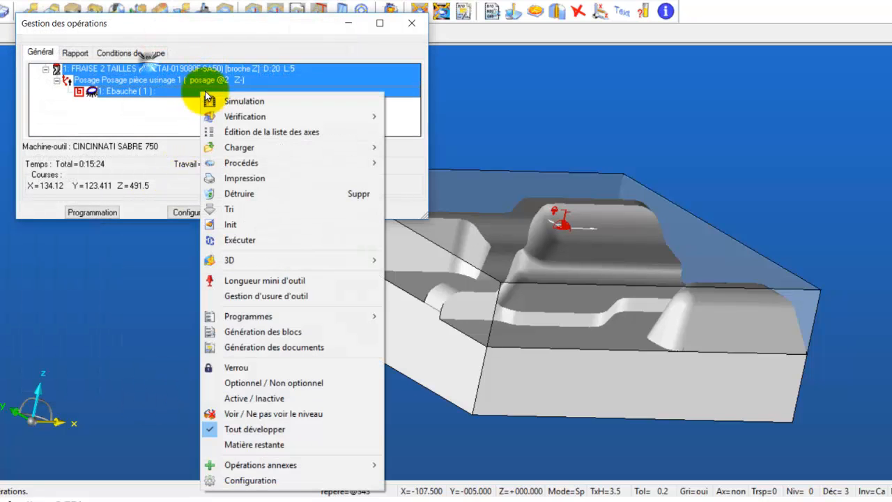
pyautogui.click(251, 101)
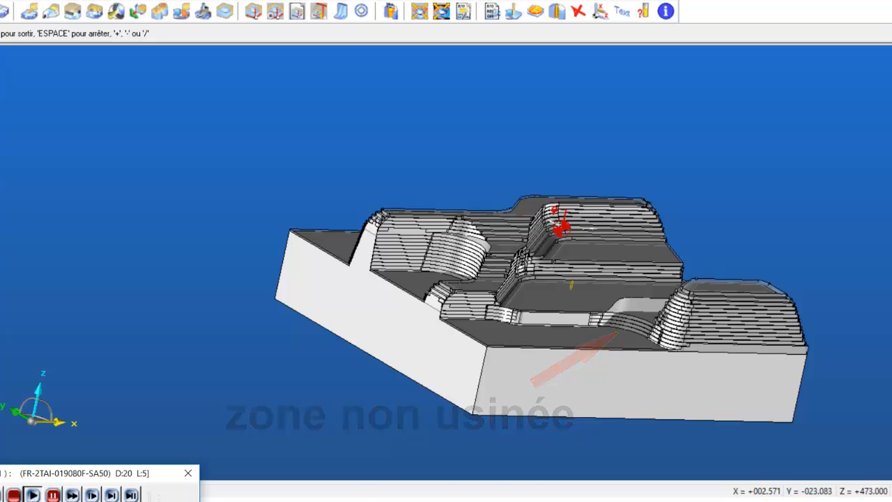
pyautogui.press('Escape')
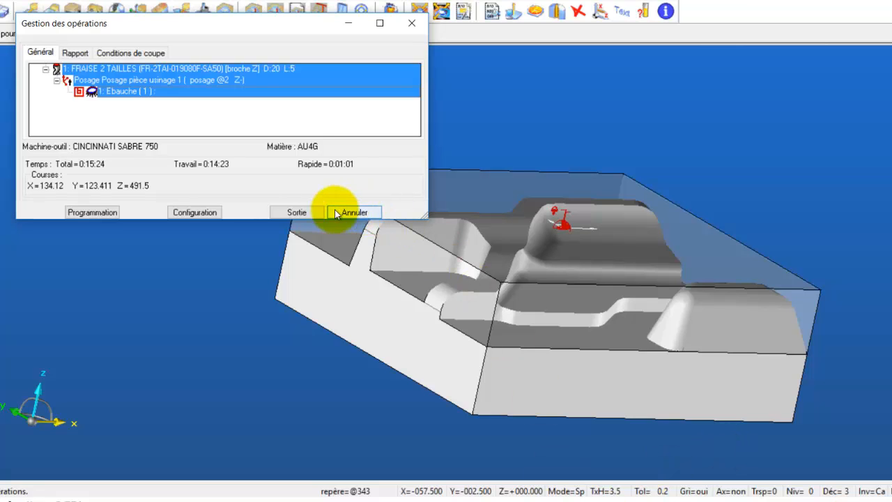
pyautogui.click(298, 213)
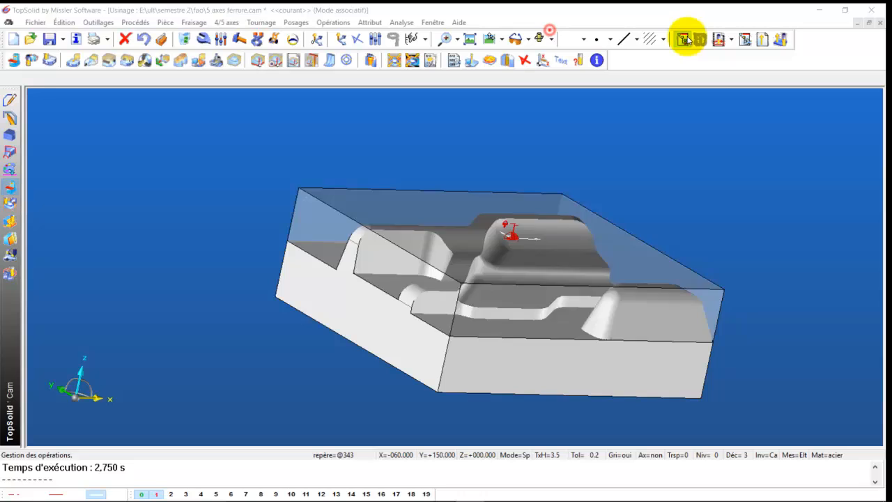
# Reopen the Ébauche operation from operations management, change its Pas en Z, and recalculate it, accepting the machining despite the machine travel limit
pyautogui.click(687, 36)
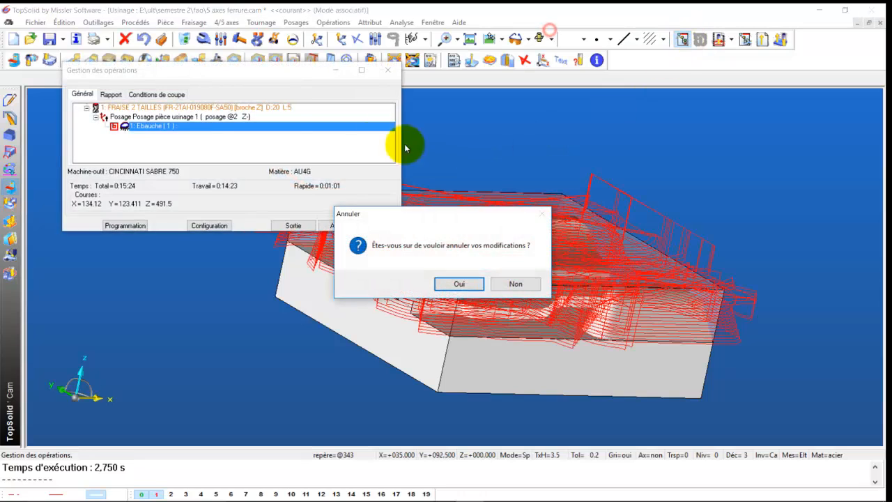
pyautogui.click(516, 284)
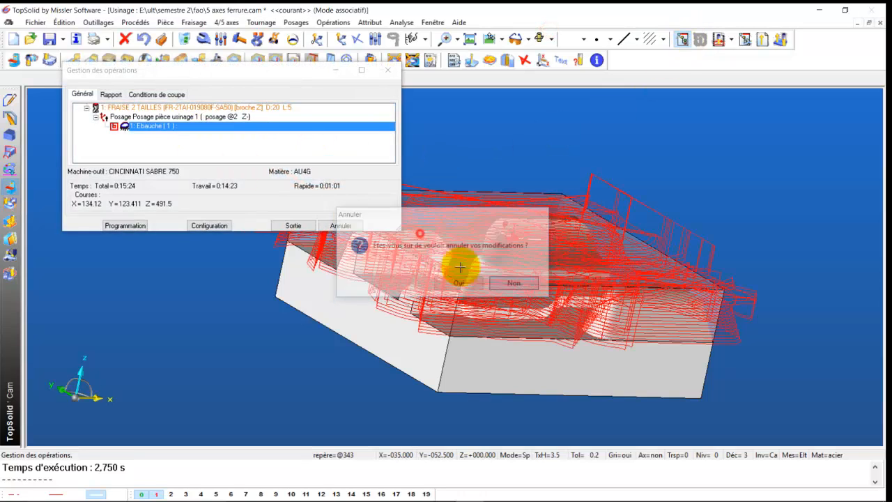
pyautogui.doubleClick(181, 127)
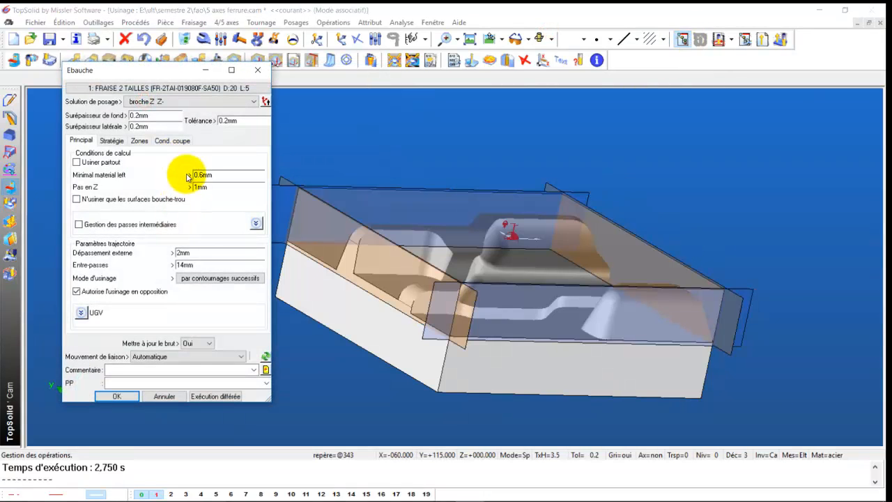
pyautogui.moveTo(199, 188); pyautogui.dragTo(172, 204)
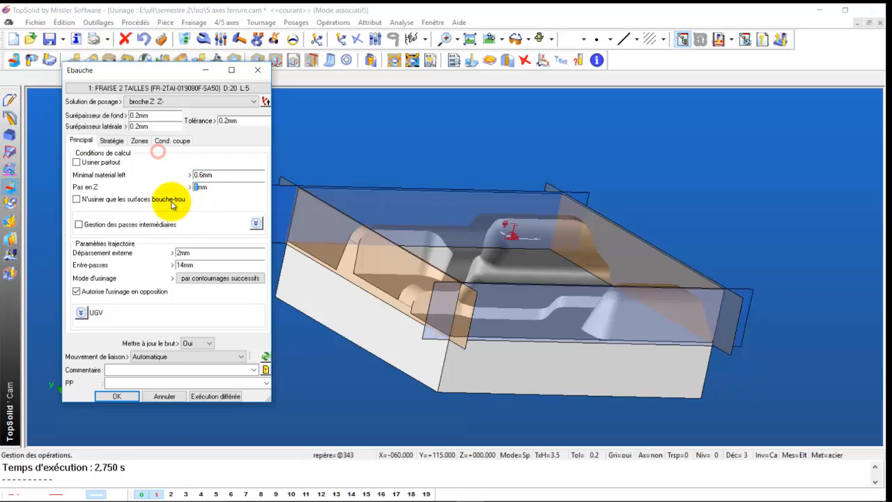
pyautogui.press('Return')
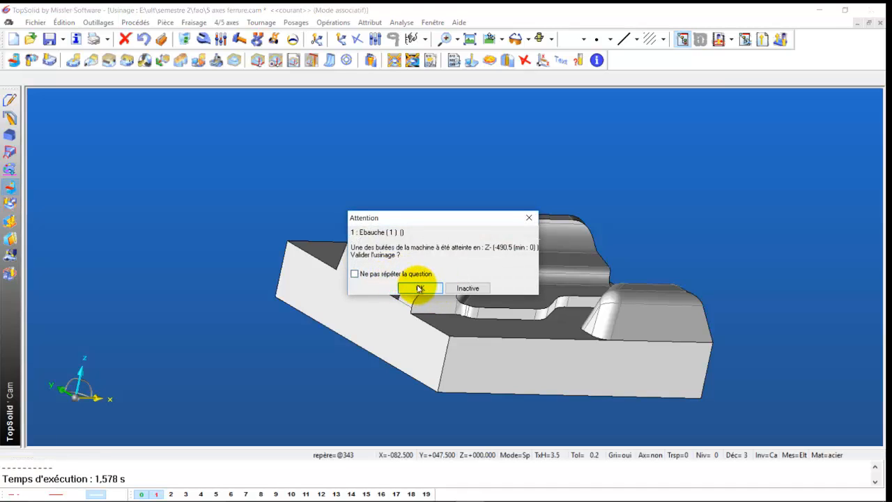
pyautogui.click(419, 288)
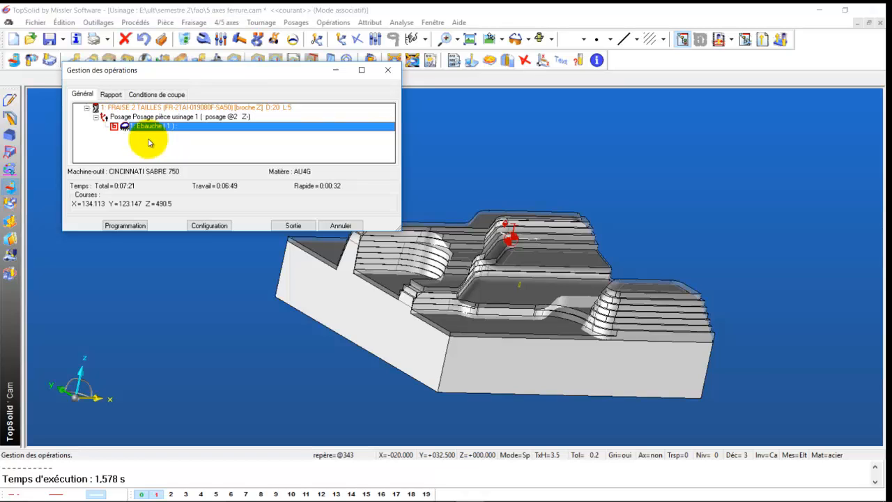
# Duplicate the Ébauche operation with a Pas en Z of 1 mm and calculate it, accepting the machining despite the machine travel limit
pyautogui.hotkey('ctrl', 'v')
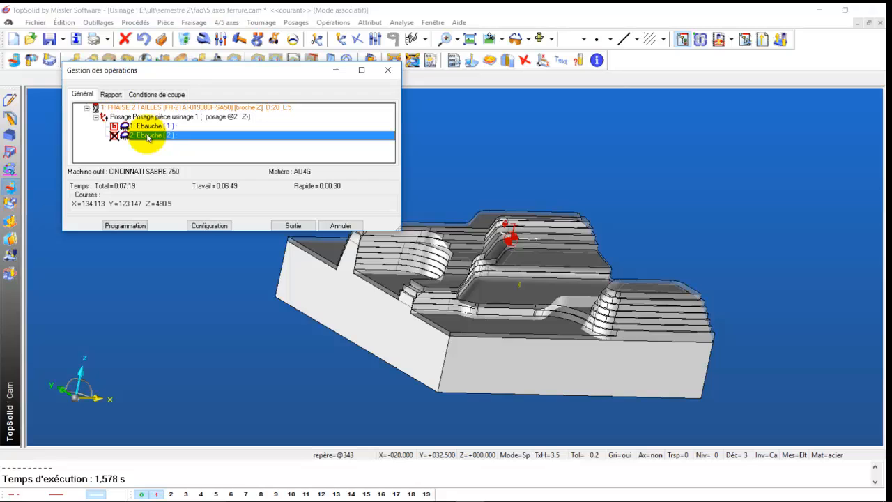
pyautogui.doubleClick(148, 135)
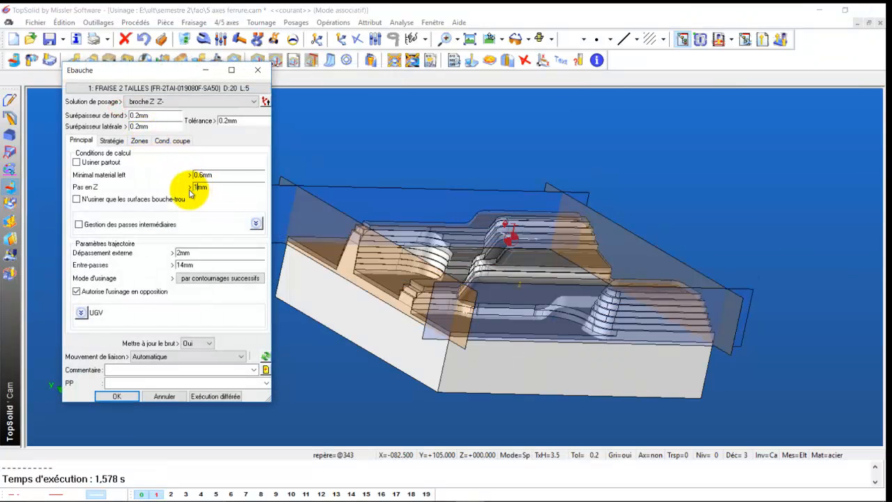
pyautogui.click(114, 397)
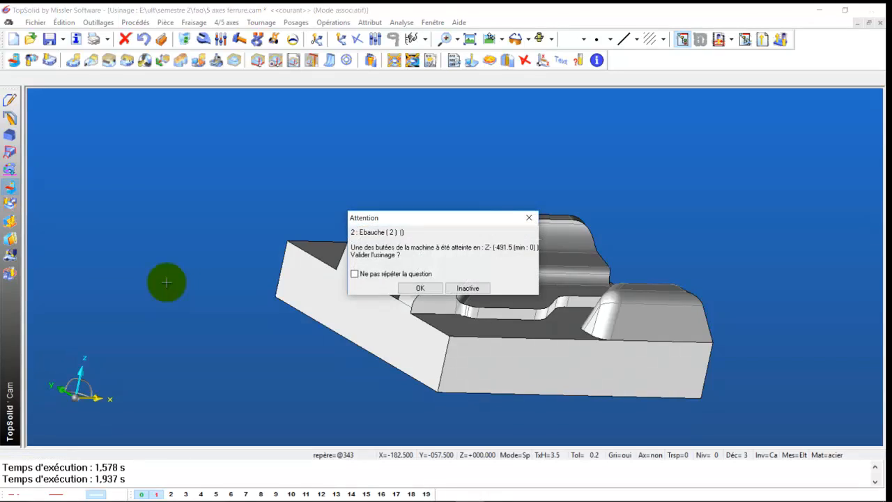
pyautogui.click(421, 288)
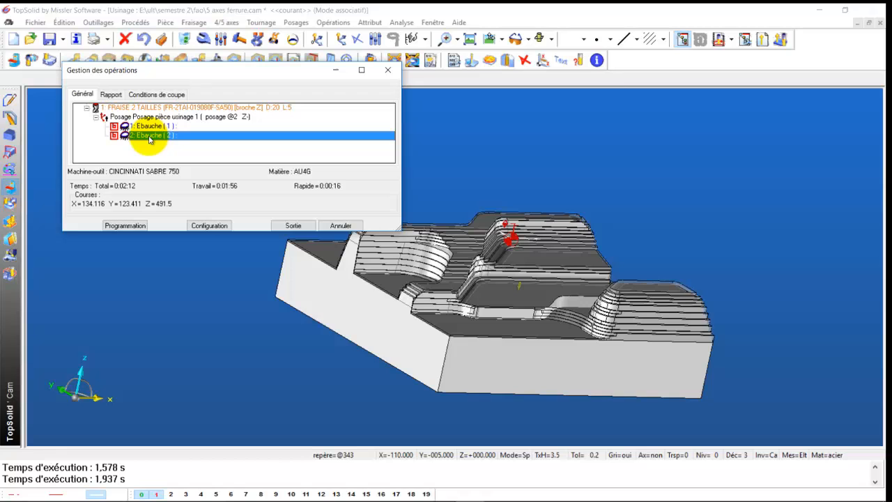
# Duplicate the second Ébauche operation and replace its tool with the FRAISE 2 TAILLES of diameter 8 mm and length 19 mm
pyautogui.hotkey('ctrl', 'v')
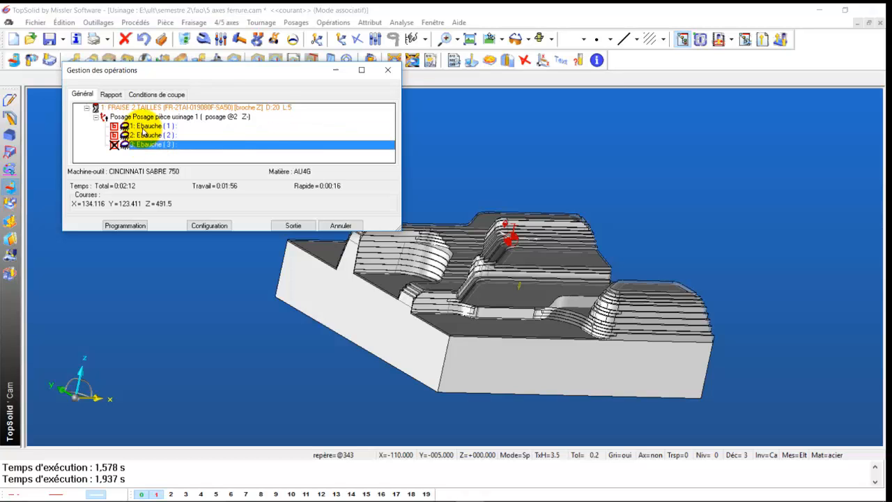
pyautogui.doubleClick(143, 149)
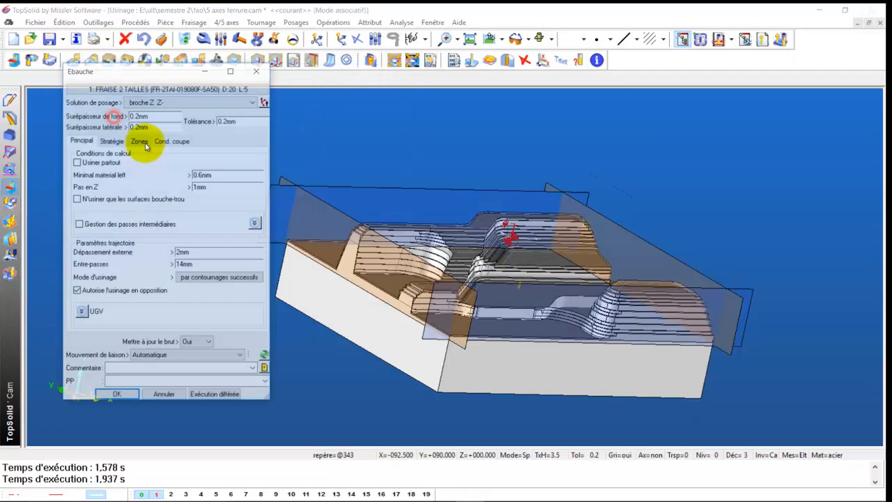
pyautogui.click(124, 86)
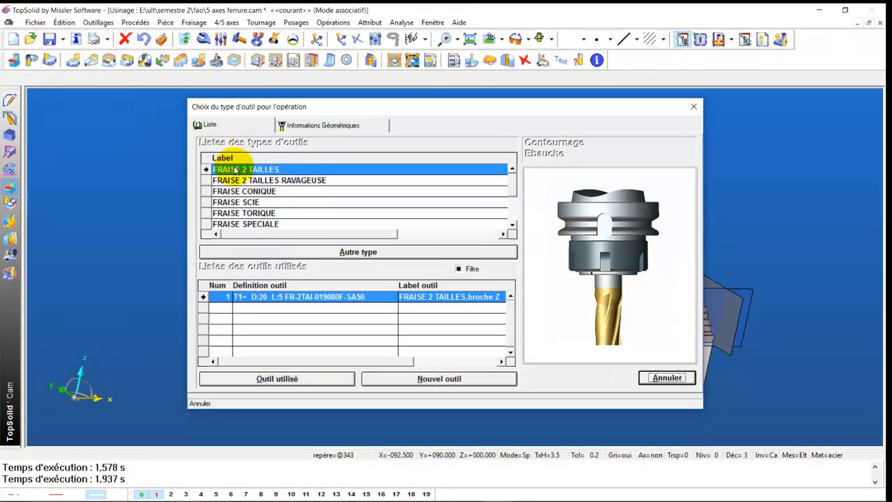
pyautogui.doubleClick(237, 171)
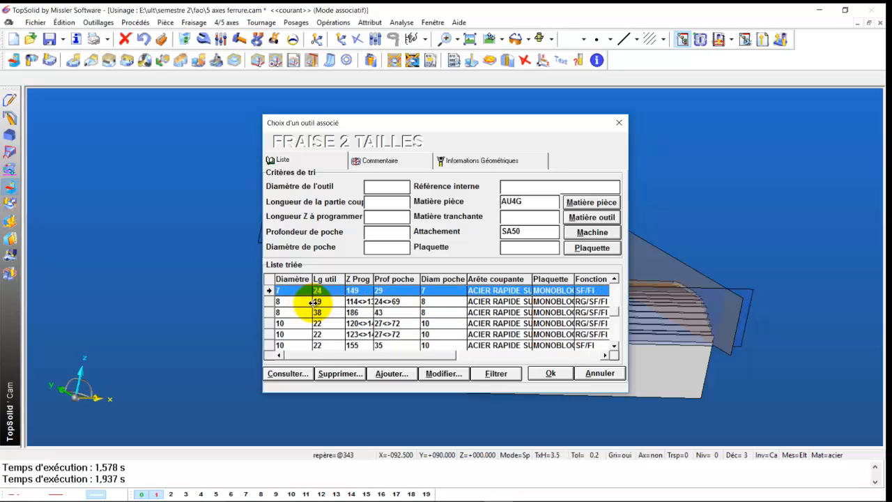
pyautogui.click(291, 323)
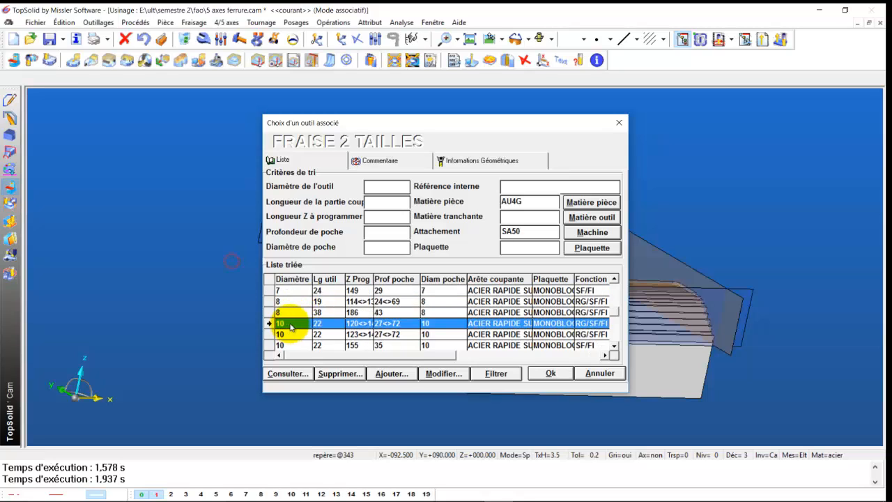
pyautogui.click(282, 301)
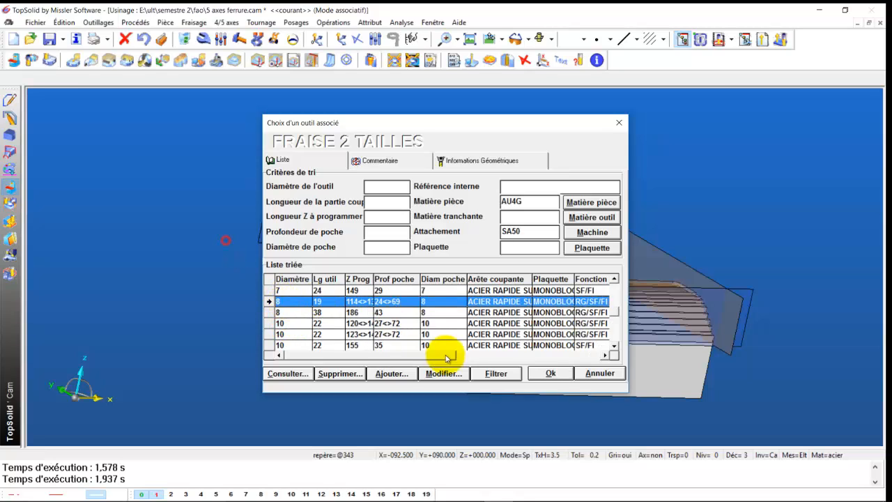
pyautogui.click(549, 371)
pyautogui.click(391, 326)
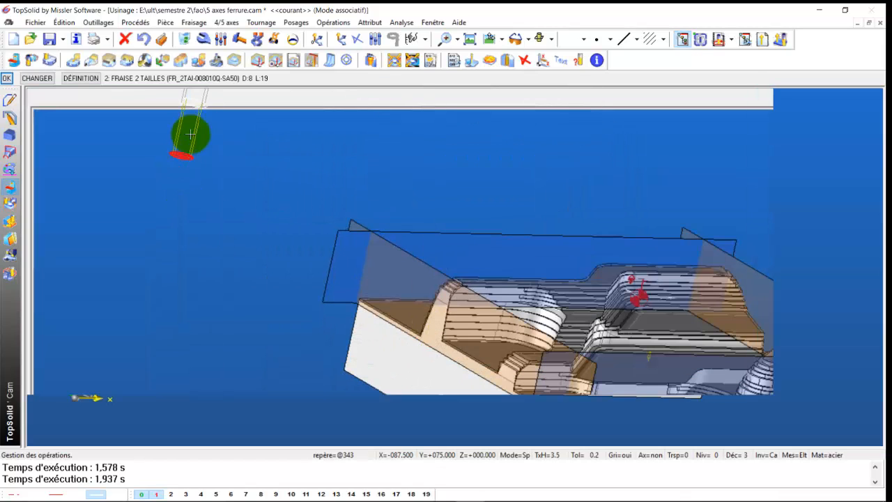
pyautogui.click(6, 78)
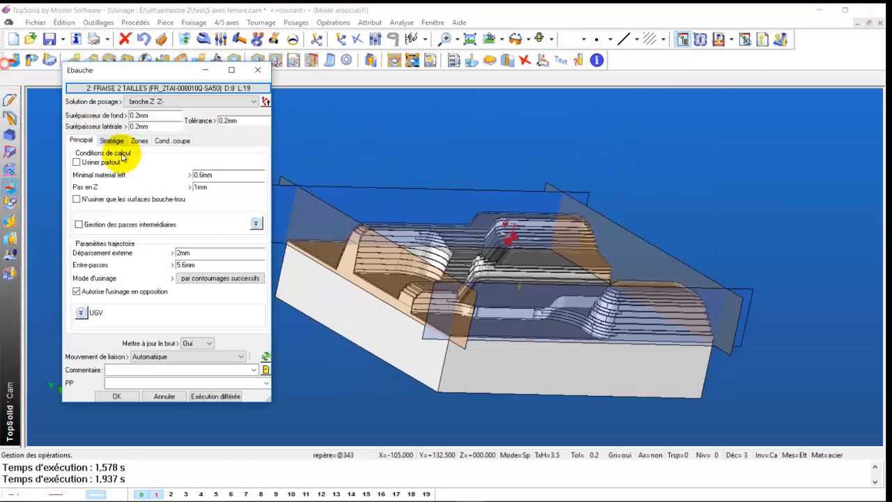
# Set the third roughing's bottom and side allowances to 0.1 mm and Pas en Z to 0.5 mm, calculate and accept it, and leave operations management
pyautogui.click(197, 188)
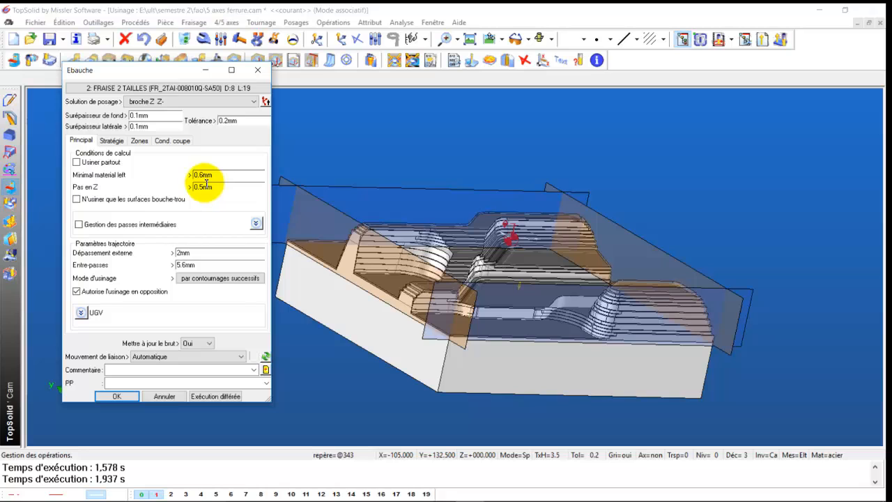
pyautogui.click(115, 397)
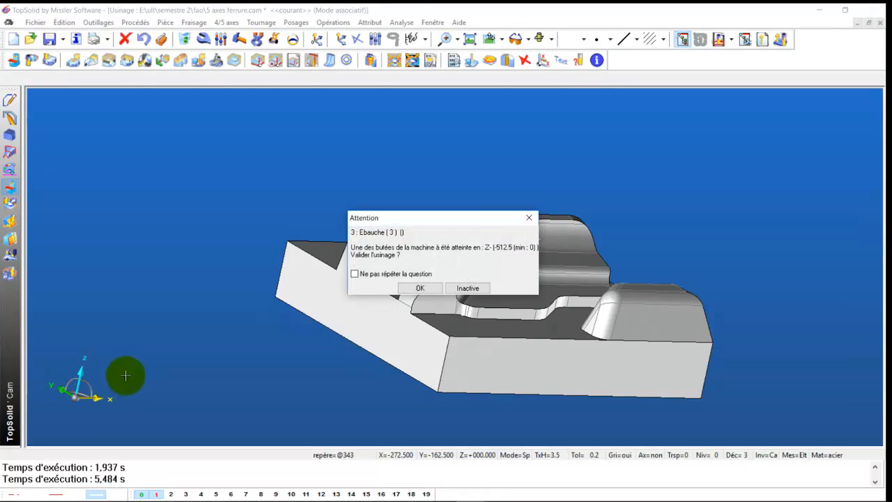
pyautogui.click(415, 286)
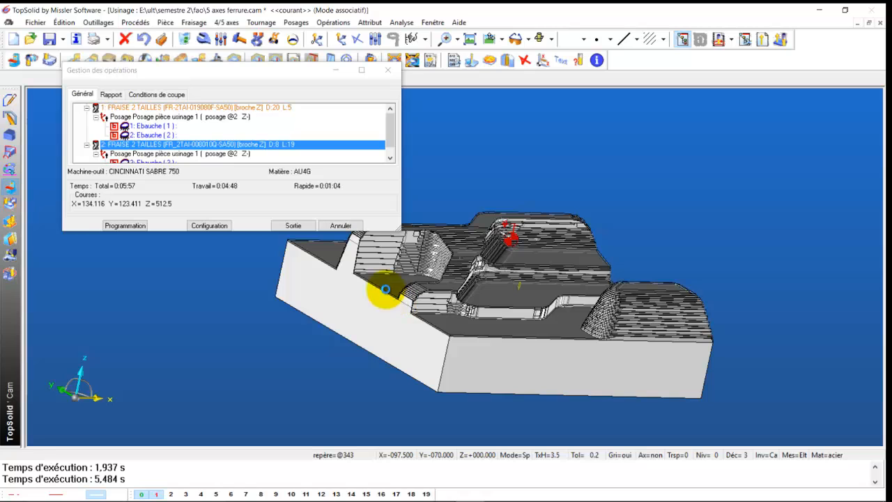
pyautogui.click(292, 226)
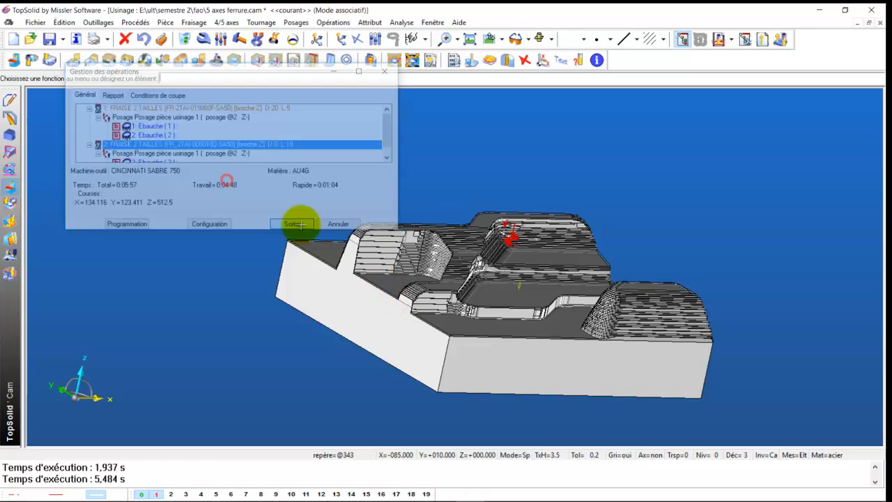
# Review the remaining stock and the list of roughing operations, and save the machining file
pyautogui.moveTo(498, 328); pyautogui.dragTo(491, 306, button='middle')
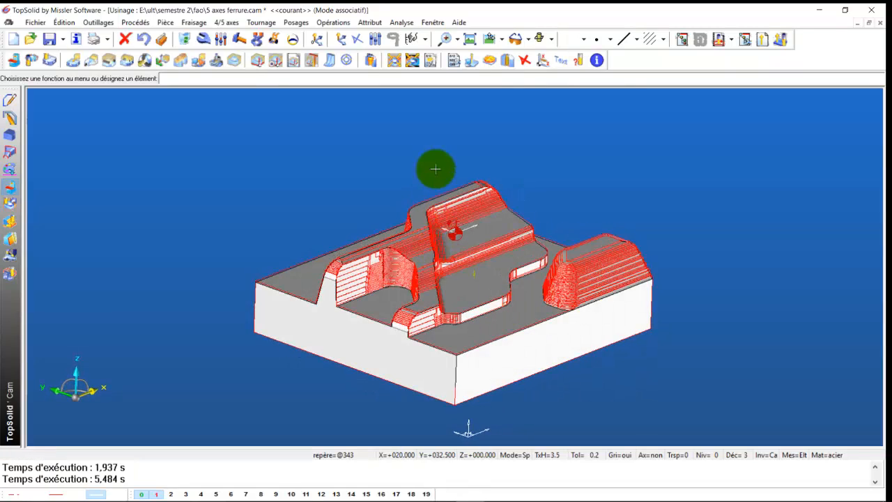
pyautogui.click(682, 39)
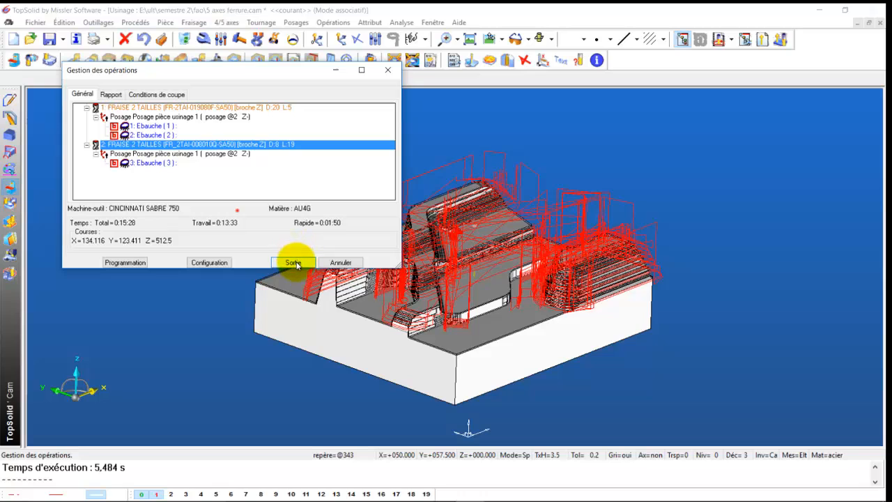
pyautogui.click(294, 263)
pyautogui.click(50, 39)
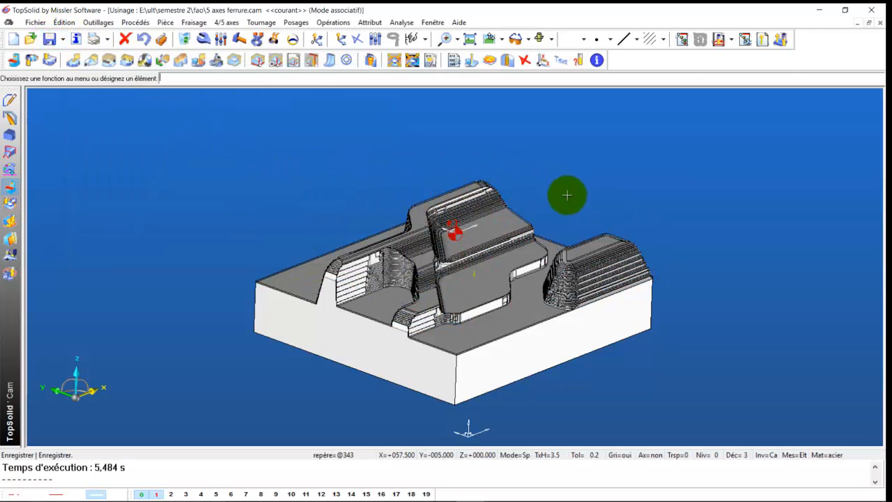
# Run Vérification on all three roughing operations together, inspect the machined part from above, and leave verification and operations management
pyautogui.click(682, 40)
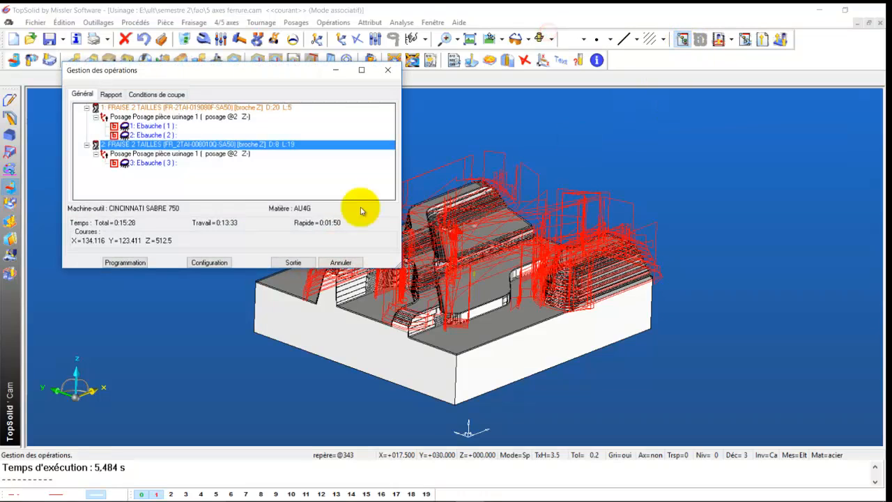
pyautogui.click(164, 165)
pyautogui.moveTo(186, 108); pyautogui.dragTo(170, 176)
pyautogui.rightClick(159, 125)
pyautogui.moveTo(205, 145)
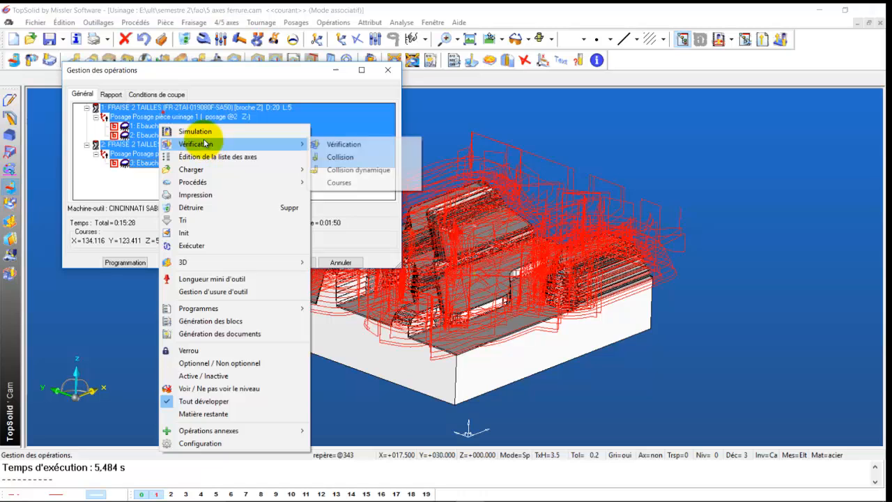
pyautogui.click(370, 144)
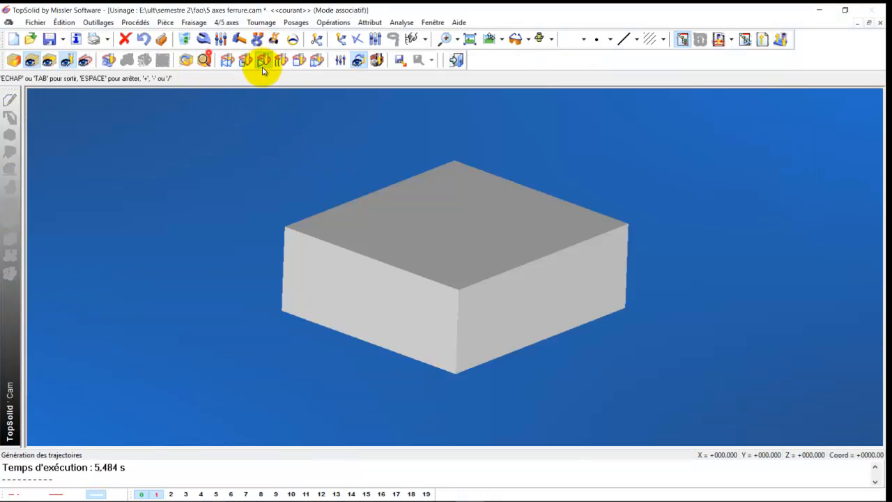
pyautogui.click(263, 68)
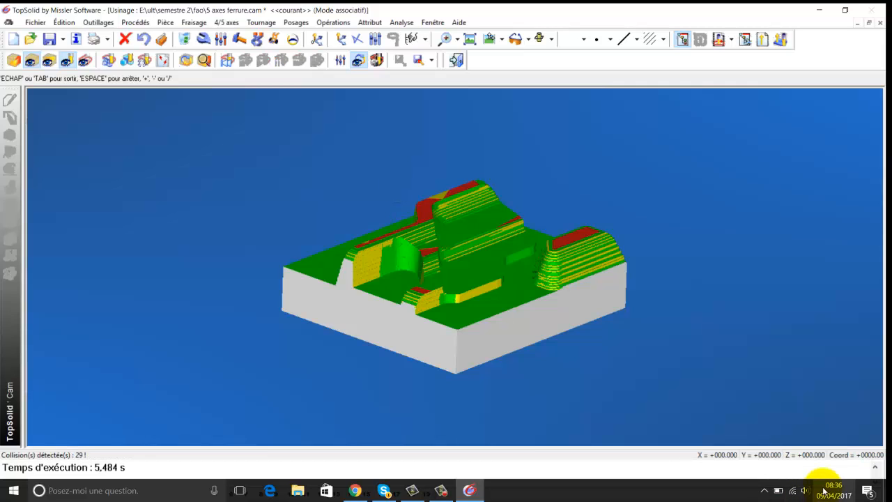
pyautogui.moveTo(618, 358); pyautogui.dragTo(528, 374, button='middle')
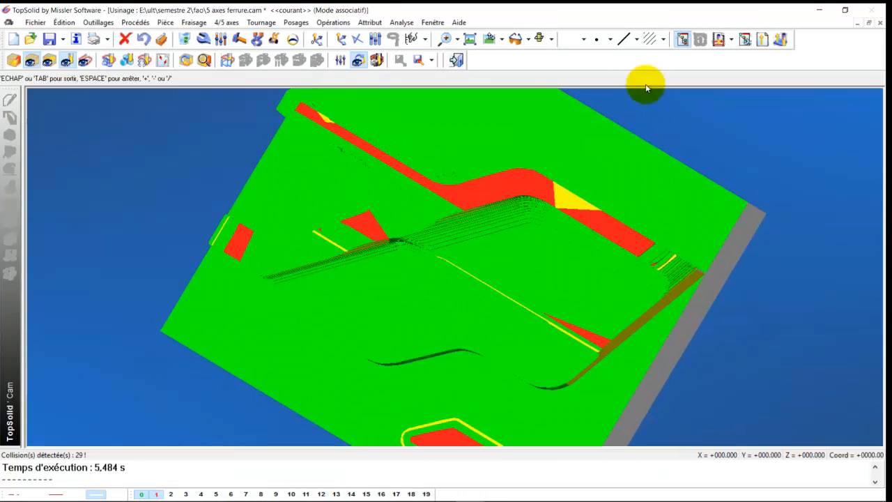
pyautogui.click(457, 60)
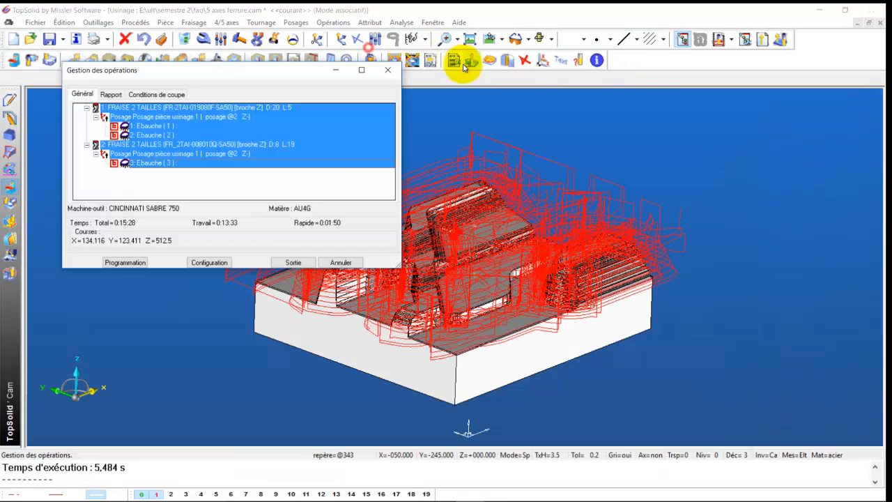
pyautogui.click(293, 263)
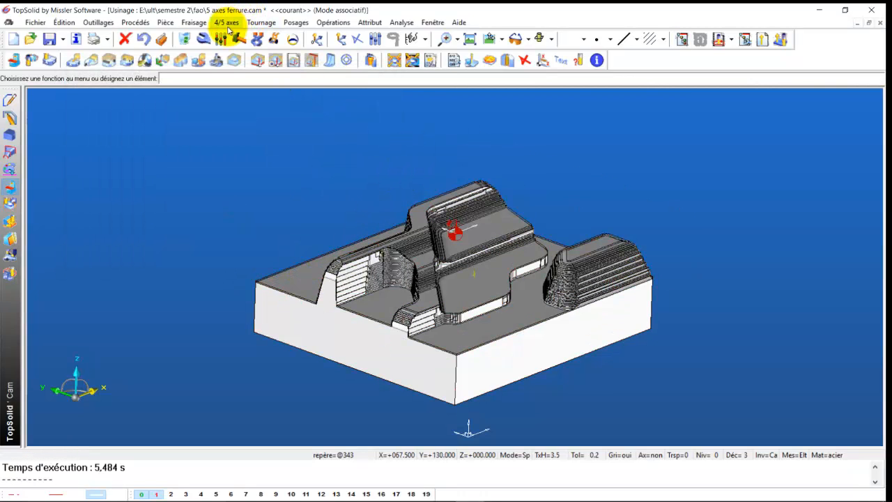
# Start a 3D finishing operation (Usinages finition) with the 8 mm cutter, accepting the machining despite the machine travel limit
pyautogui.click(195, 23)
pyautogui.moveTo(238, 244)
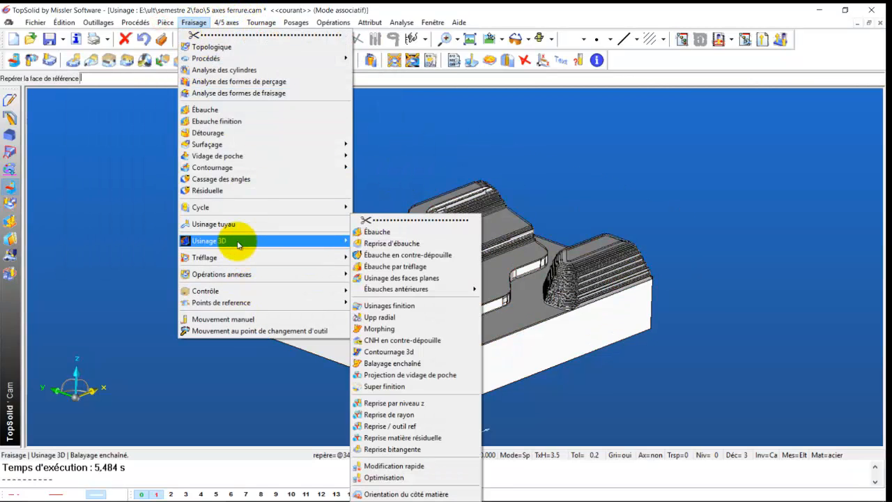
pyautogui.click(424, 305)
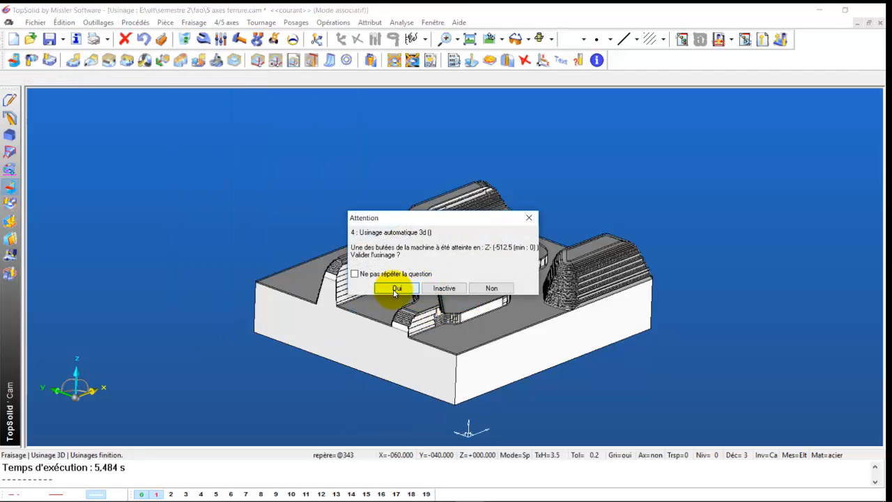
pyautogui.click(394, 288)
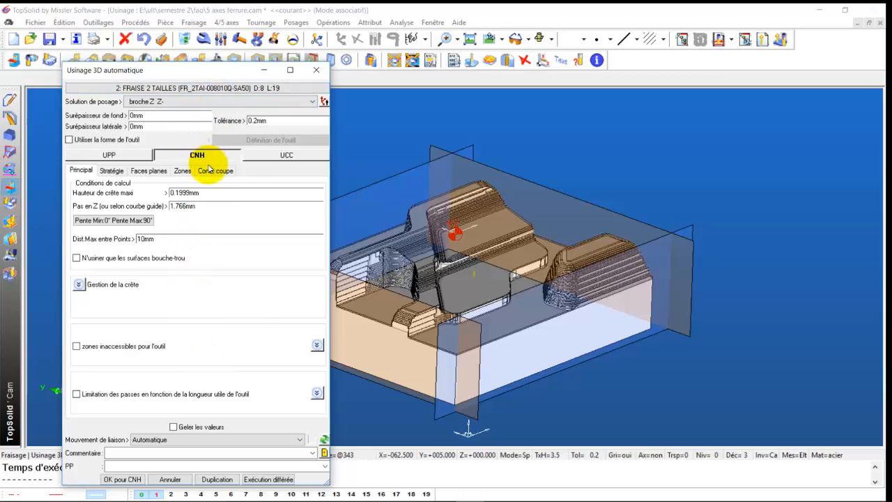
# Limit the CNH finishing zone to a Z min of -20 mm and set the maximum crest height to 0.05 mm
pyautogui.click(181, 172)
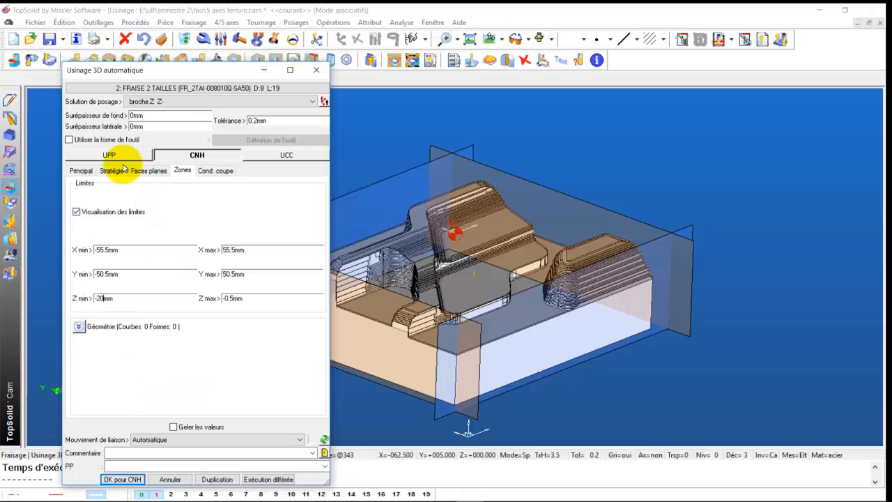
pyautogui.click(80, 171)
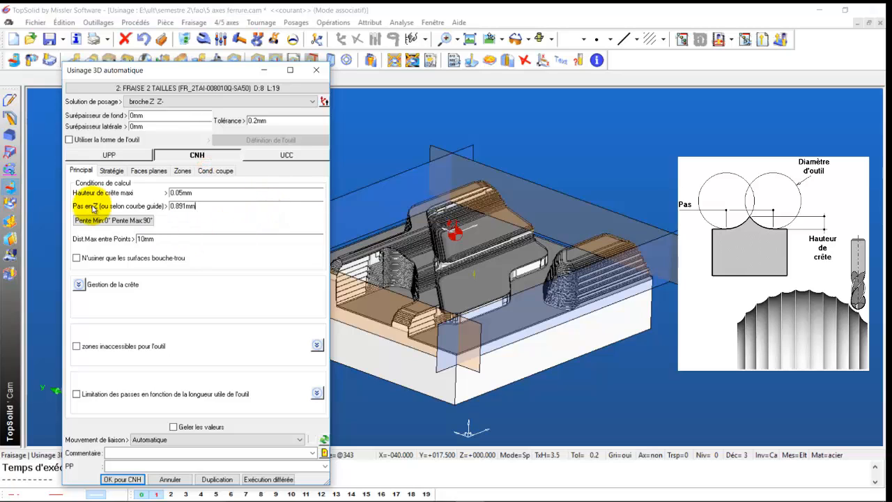
pyautogui.click(138, 238)
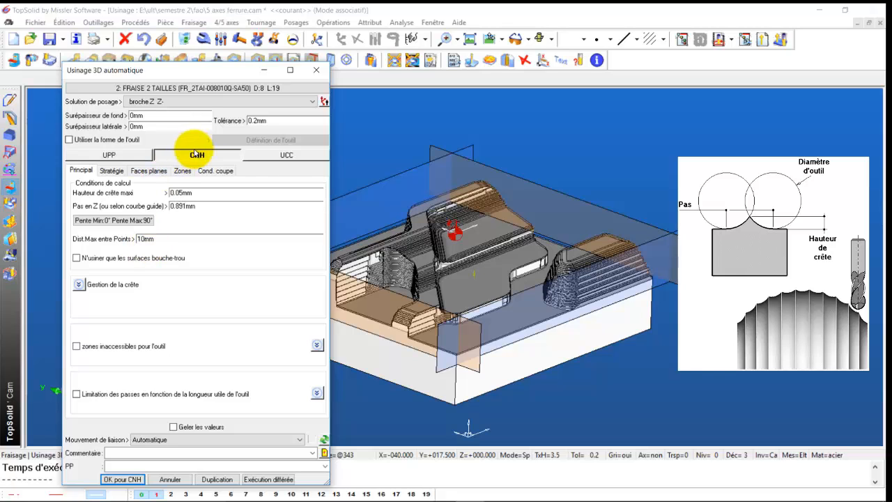
# Set the finishing cutting speed to 100 m/mn and feed per tooth to 0.15 mm, and open the CNH strategy settings
pyautogui.click(214, 171)
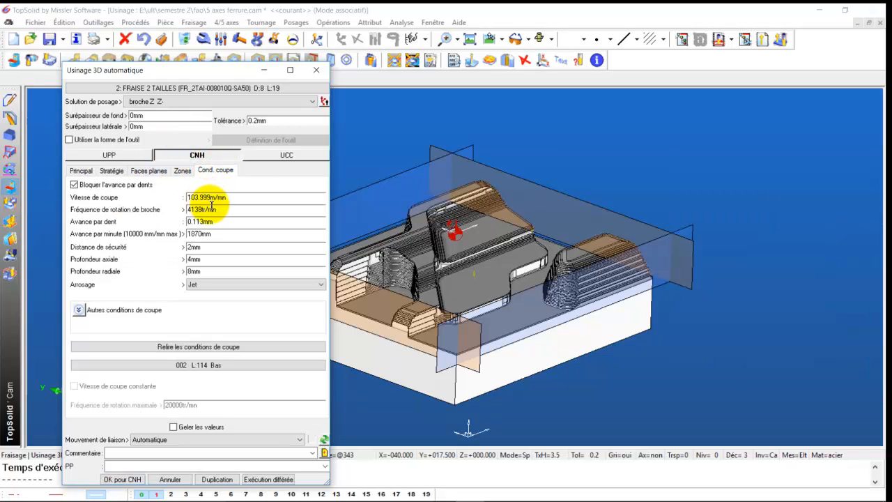
pyautogui.moveTo(211, 198); pyautogui.dragTo(161, 211)
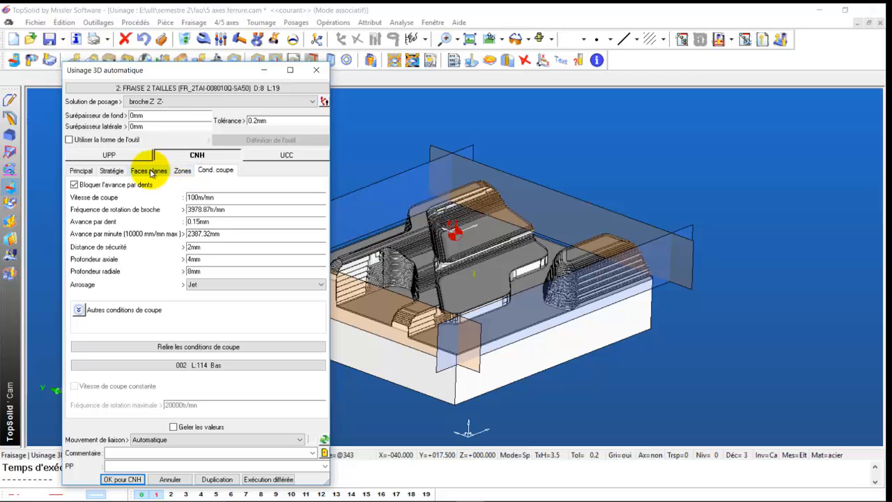
pyautogui.click(113, 171)
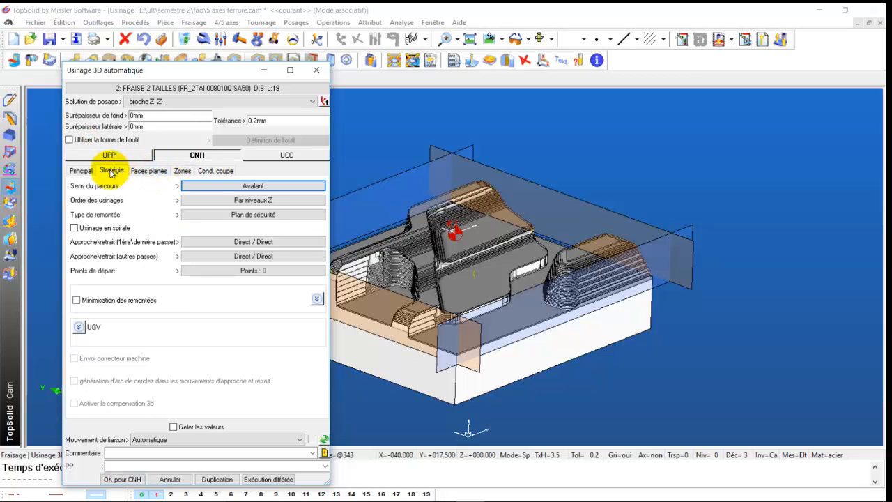
# Try the Par poches machining order in the CNH strategy and restore Par niveaux Z
pyautogui.click(229, 202)
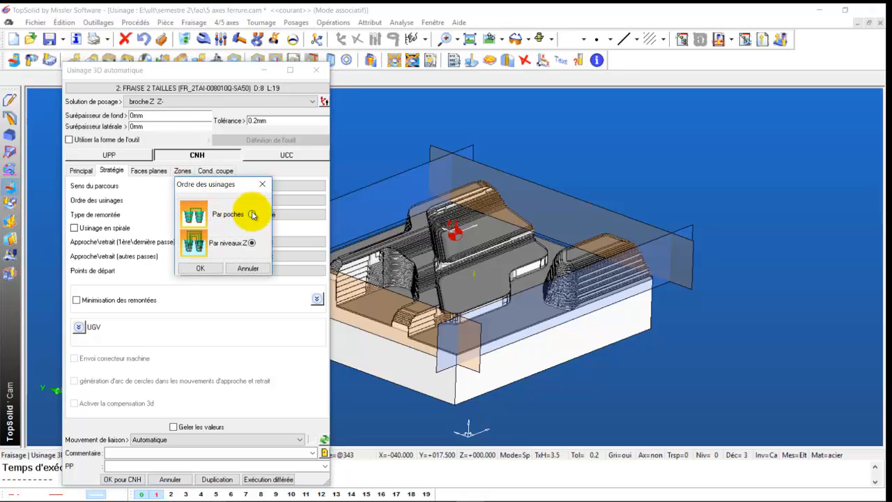
pyautogui.click(252, 214)
pyautogui.click(200, 269)
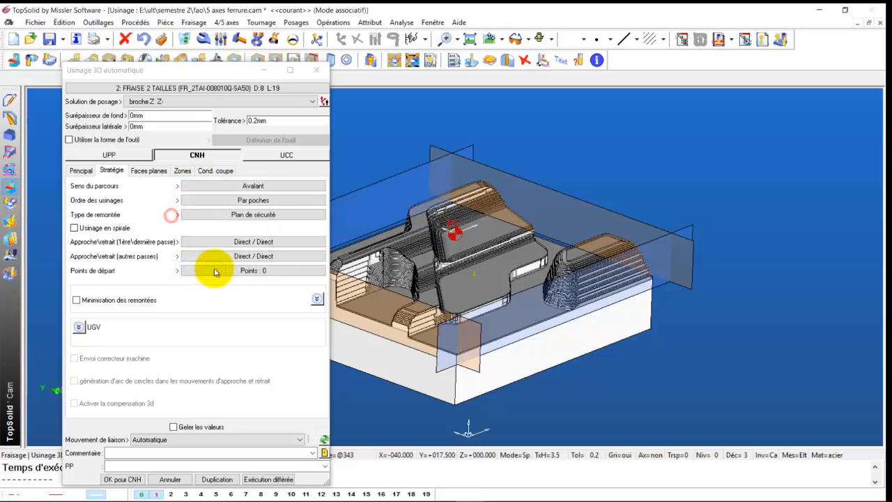
pyautogui.click(248, 204)
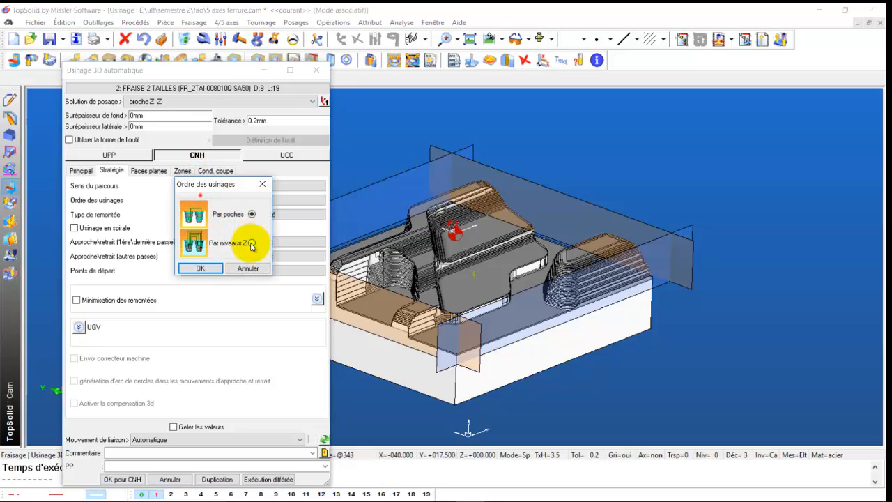
pyautogui.click(252, 244)
pyautogui.click(200, 269)
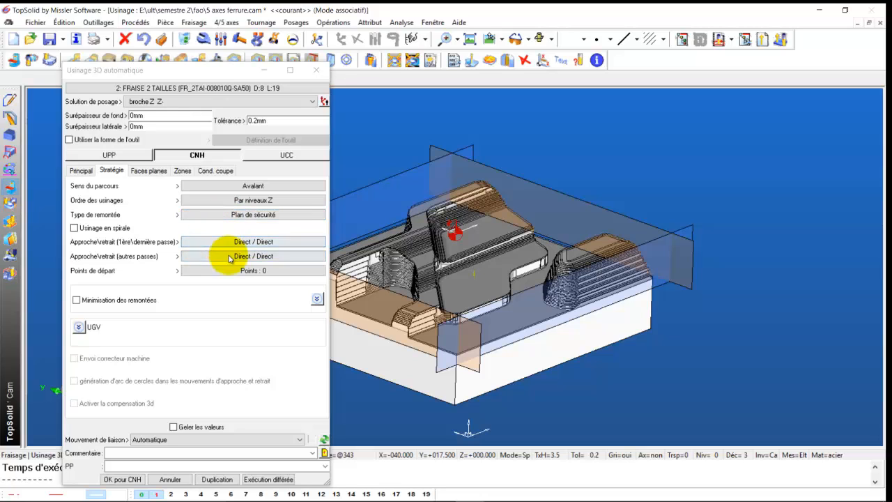
# Review the CNH retract type, main calculation conditions and path direction, keeping Plan de sécurité and Avalant
pyautogui.click(231, 215)
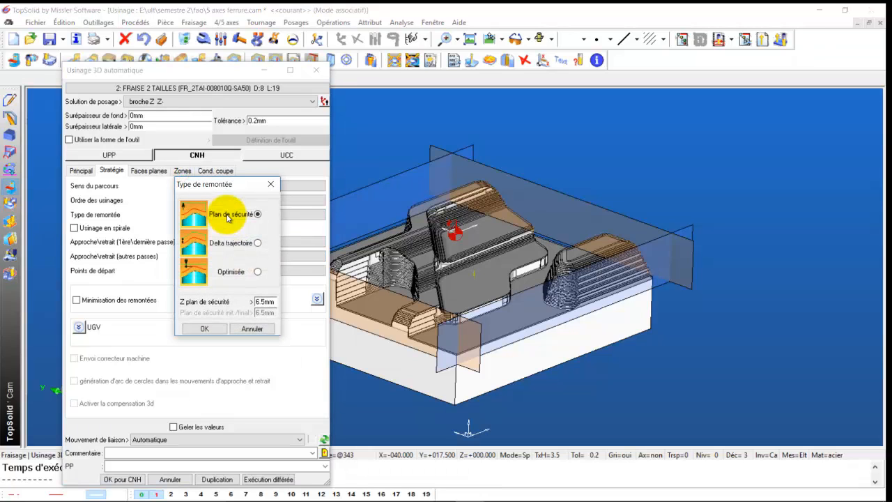
pyautogui.click(205, 330)
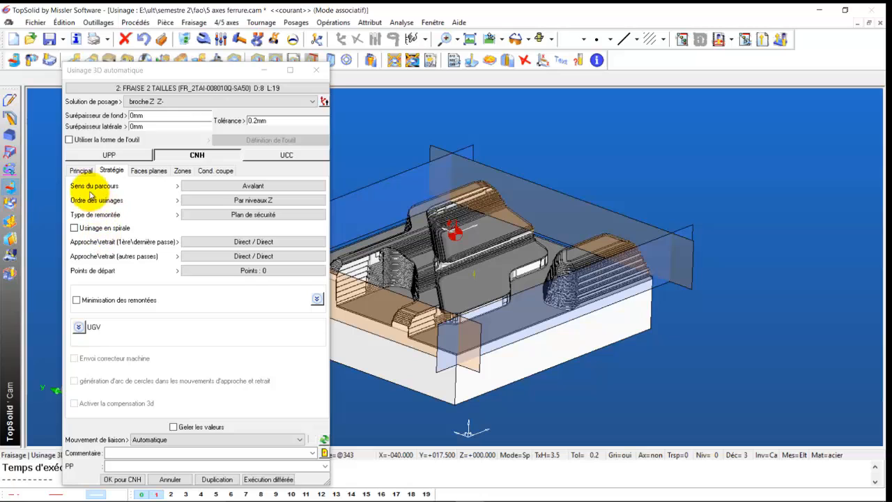
pyautogui.click(80, 171)
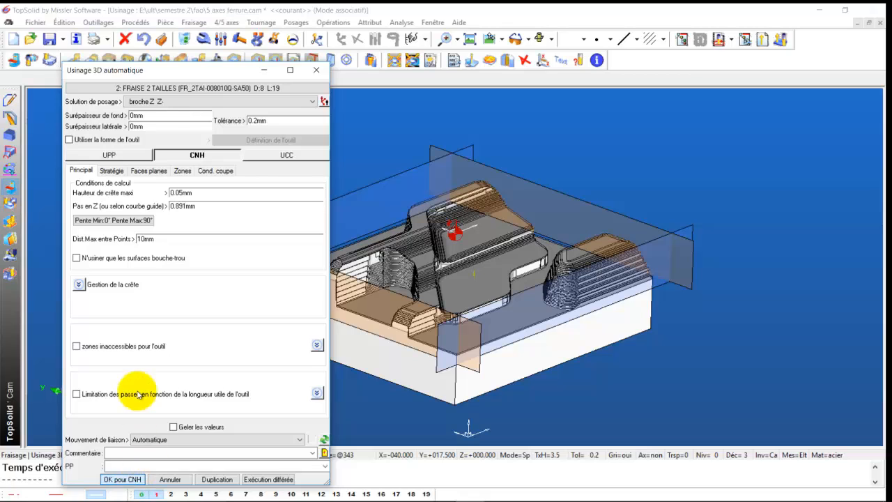
pyautogui.click(113, 172)
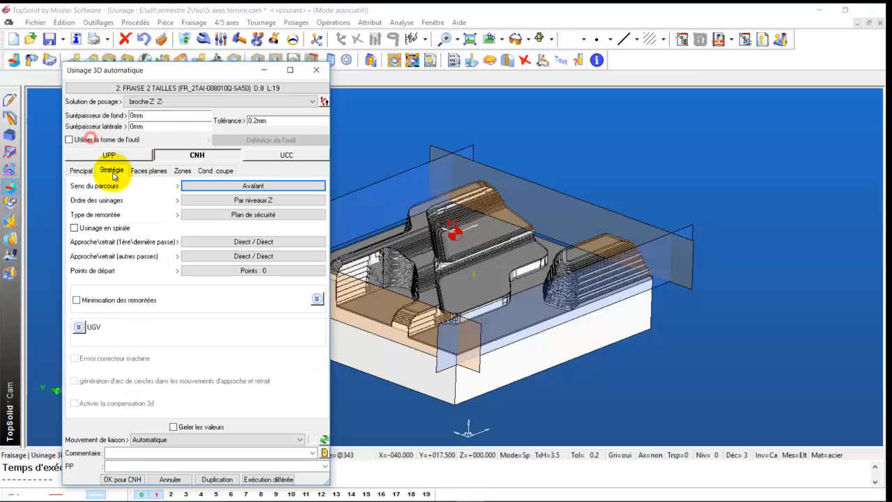
pyautogui.click(228, 188)
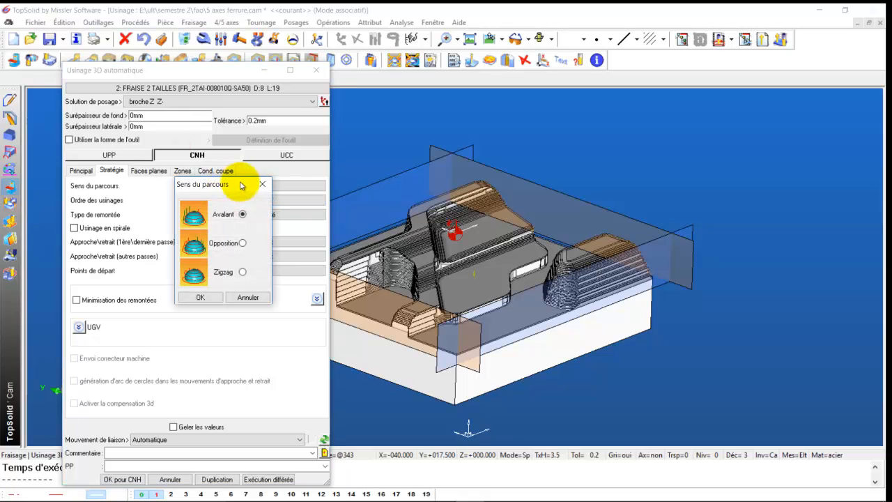
pyautogui.click(216, 297)
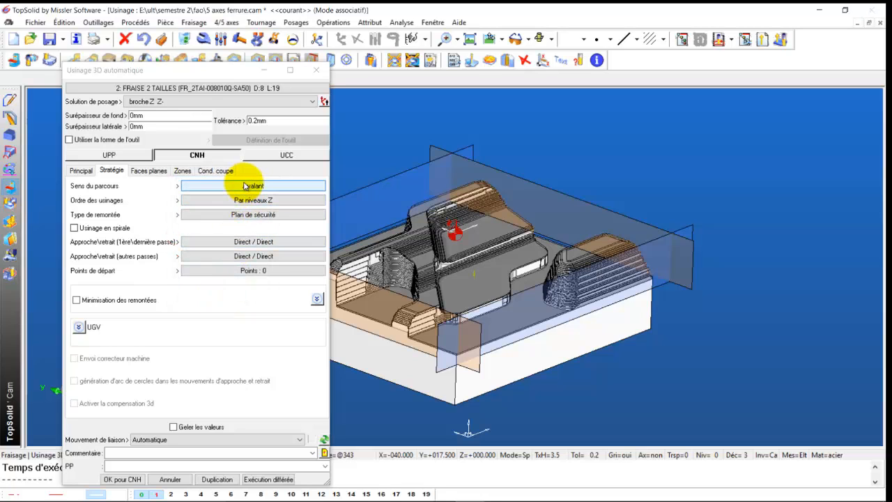
# Set the first/last pass approach to Tangentielle, compute the CNH operation and leave its simulation
pyautogui.click(223, 245)
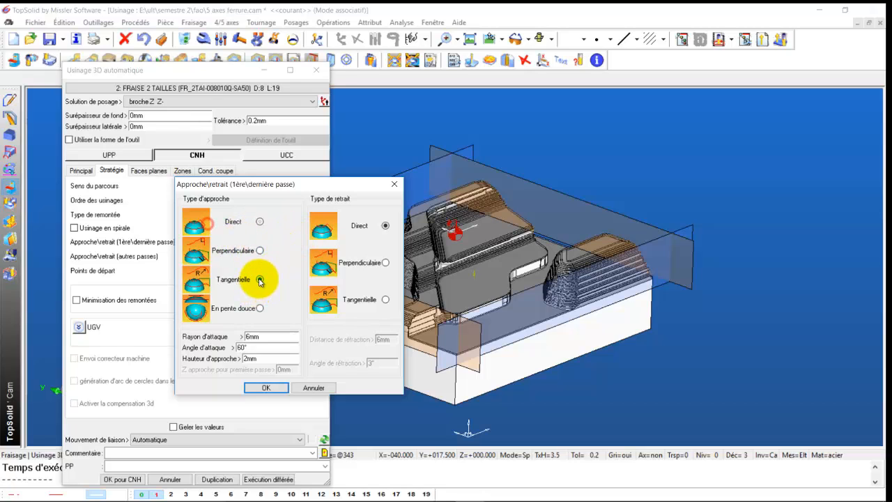
pyautogui.click(265, 389)
pyautogui.click(119, 479)
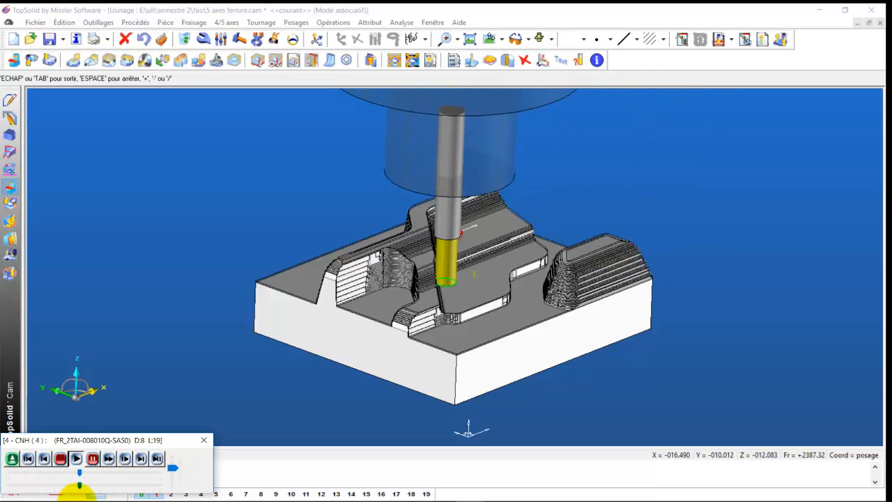
pyautogui.press('Escape')
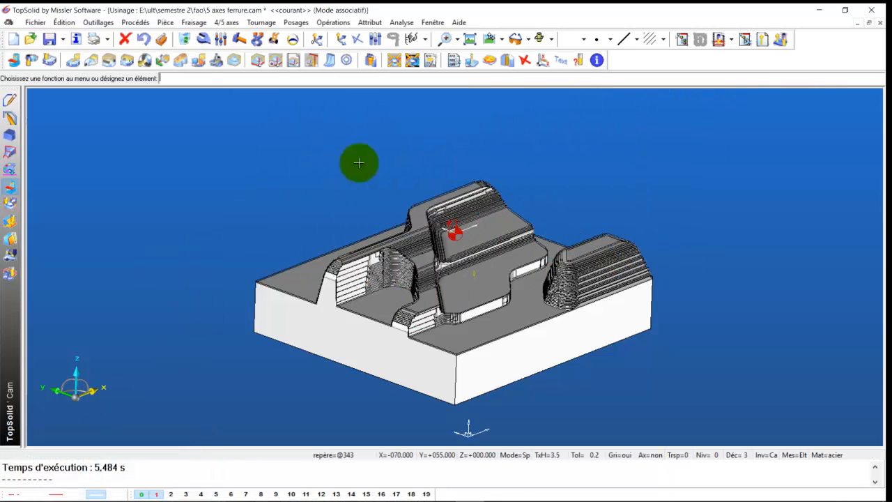
# Edit the CNH operation from operations management and replace its tool with the 12 mm hemispherical cutter of length 26
pyautogui.click(682, 40)
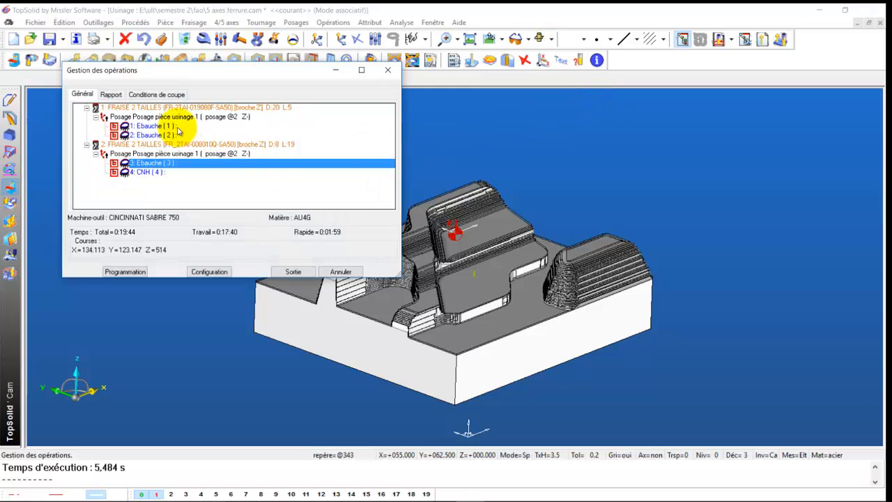
pyautogui.doubleClick(135, 173)
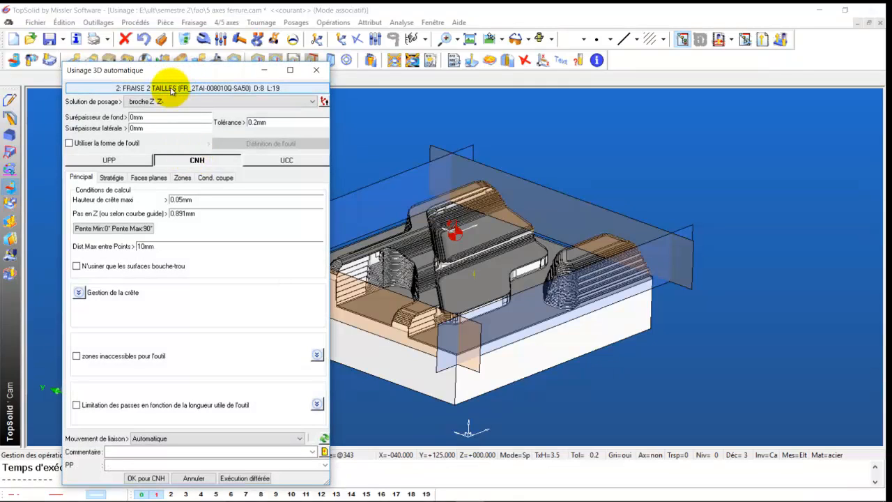
pyautogui.click(171, 89)
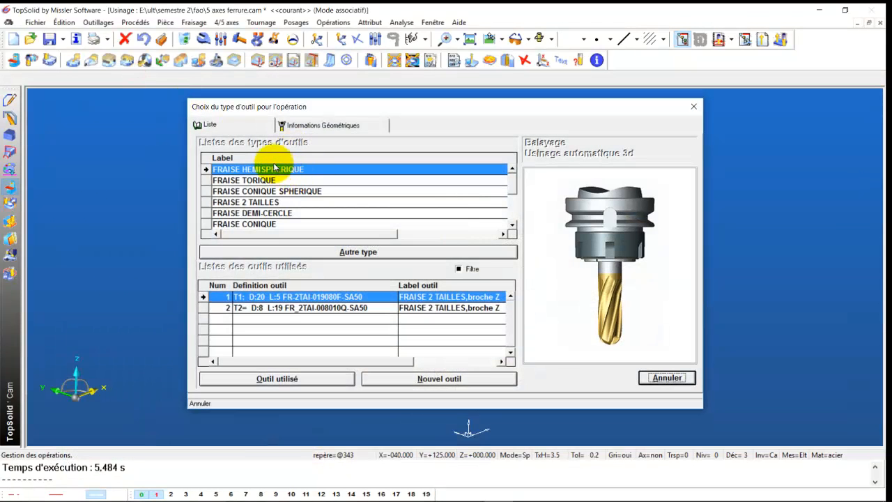
pyautogui.doubleClick(257, 169)
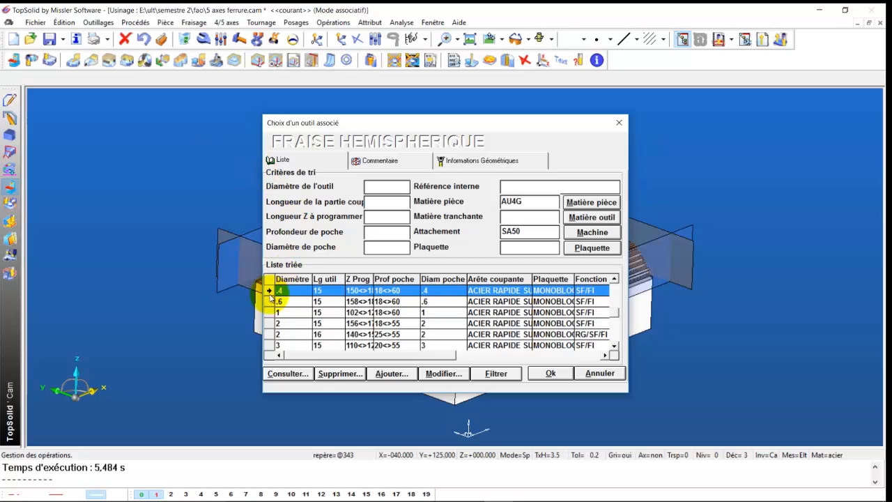
pyautogui.click(285, 341)
pyautogui.scroll(-10, 286, 334)
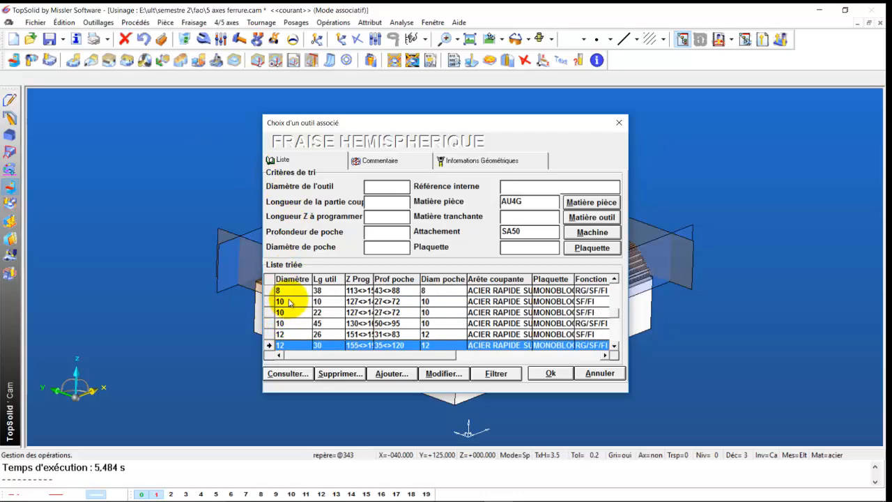
pyautogui.doubleClick(291, 334)
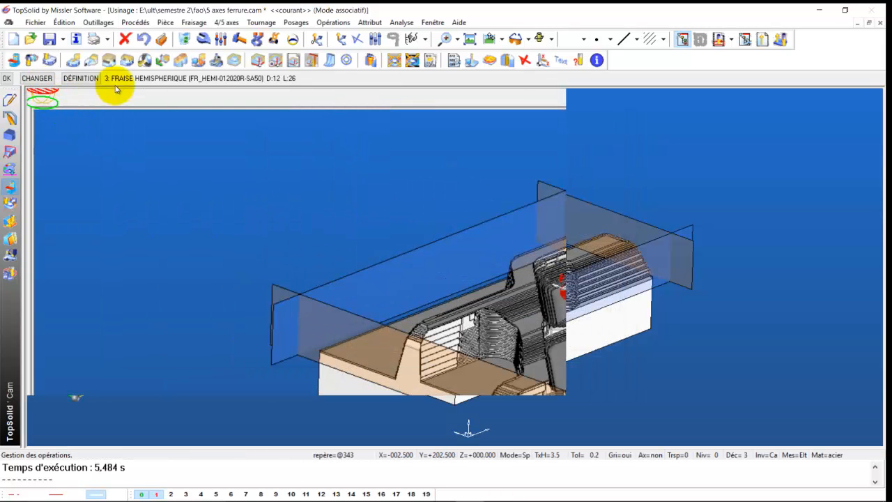
pyautogui.click(4, 80)
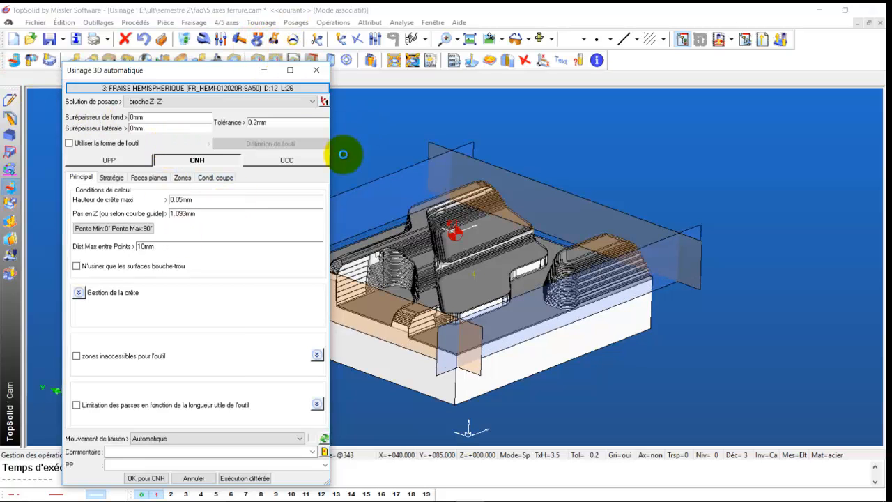
# Set the CNH machining order to Par poches and recompute the operation, accepting the machining despite the machine travel limit
pyautogui.click(112, 177)
pyautogui.click(235, 209)
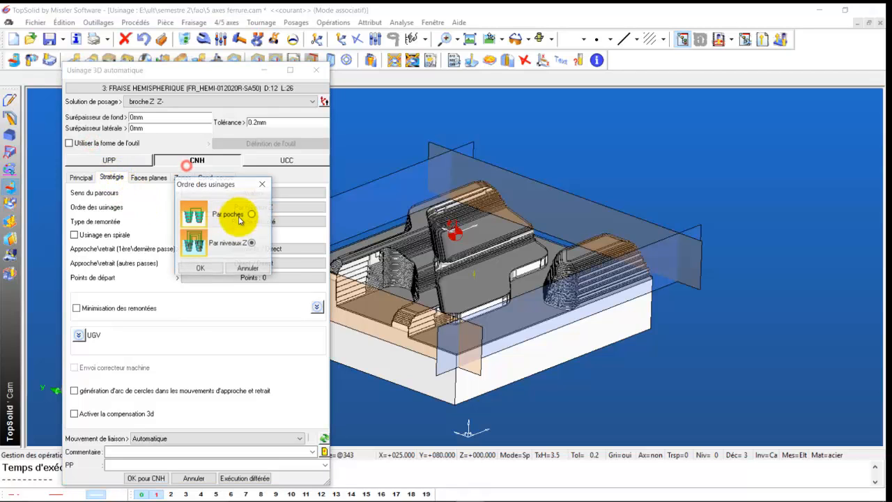
pyautogui.click(251, 216)
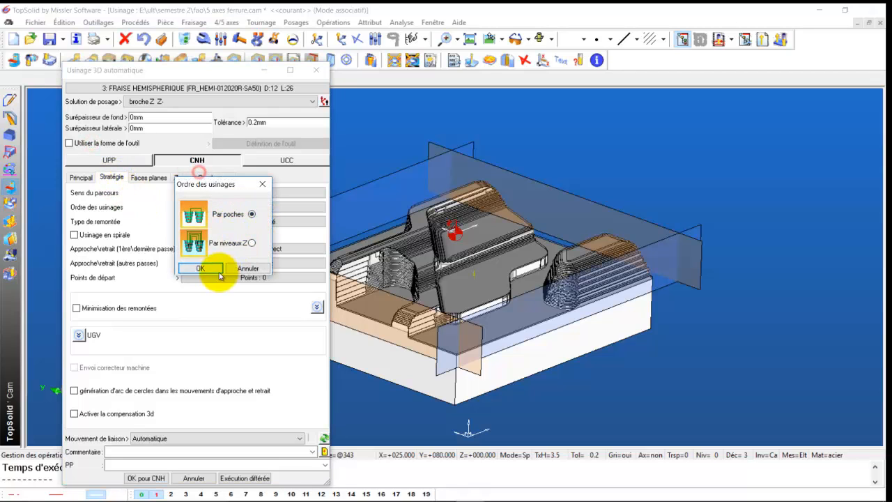
pyautogui.click(200, 268)
pyautogui.click(143, 479)
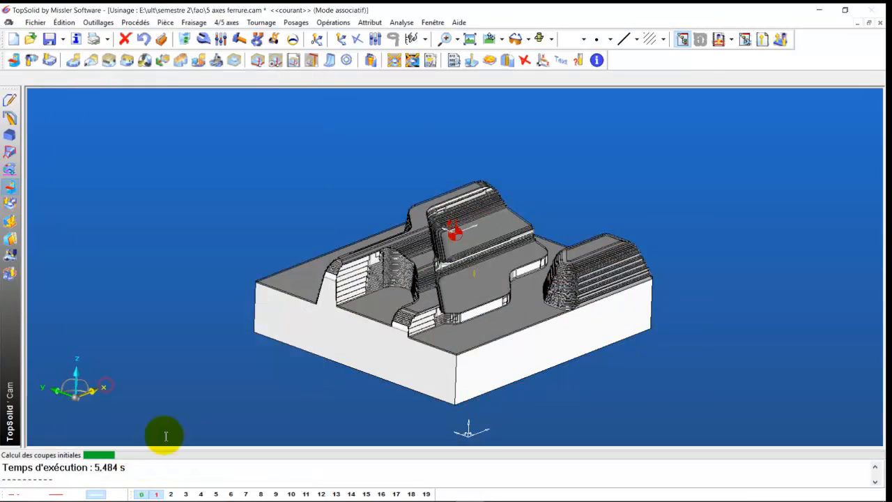
pyautogui.click(433, 289)
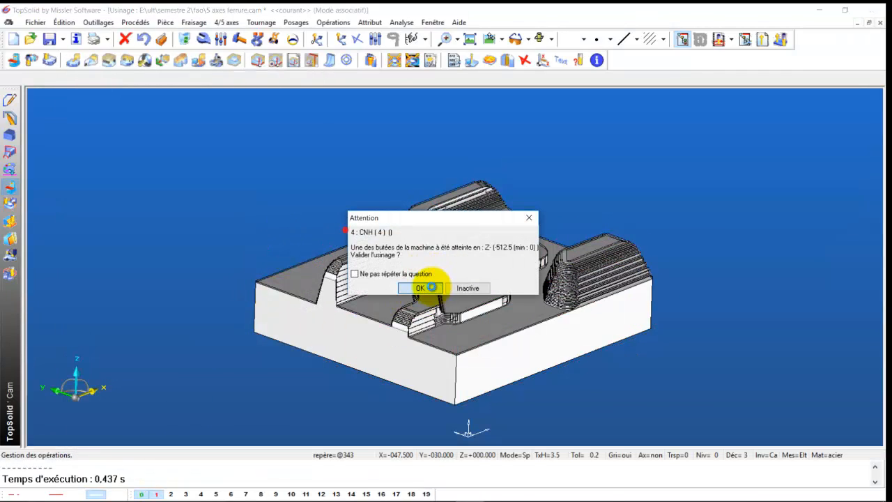
pyautogui.moveTo(169, 117); pyautogui.dragTo(145, 196)
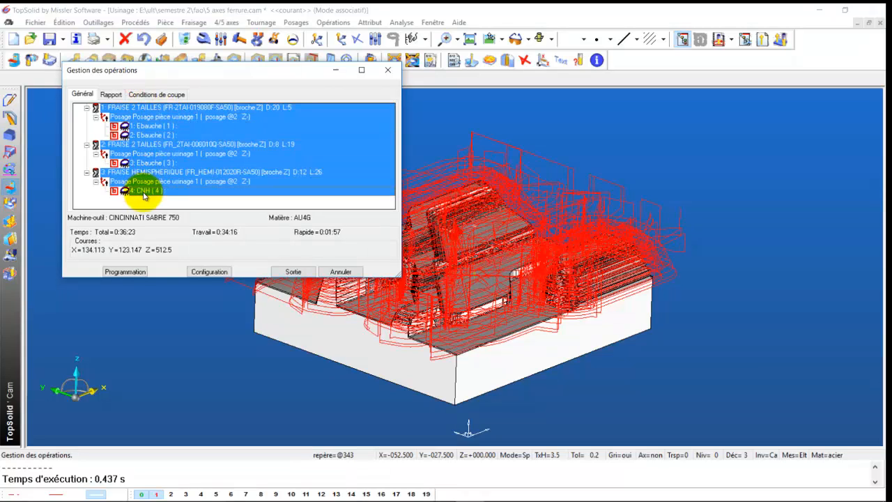
pyautogui.rightClick(145, 184)
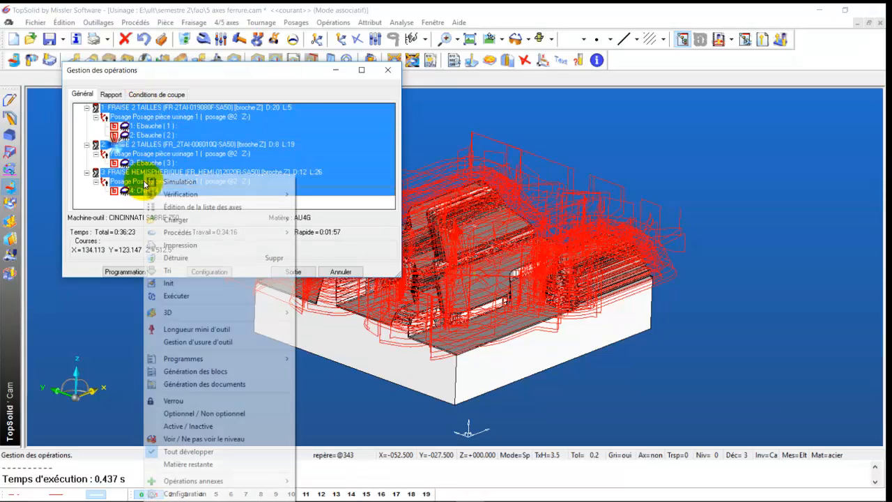
pyautogui.moveTo(156, 195)
pyautogui.click(135, 173)
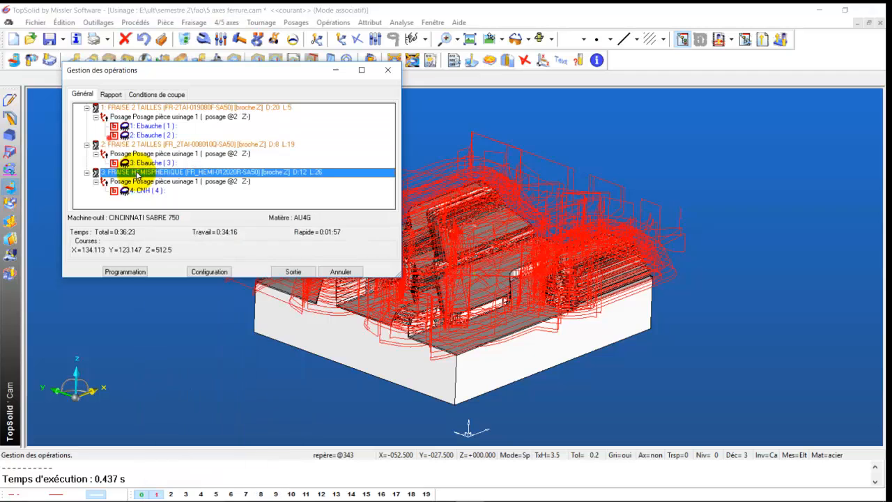
# Run Simulation on the CNH finishing operation alone to examine the hemispherical cutter's path
pyautogui.click(129, 191)
pyautogui.rightClick(132, 191)
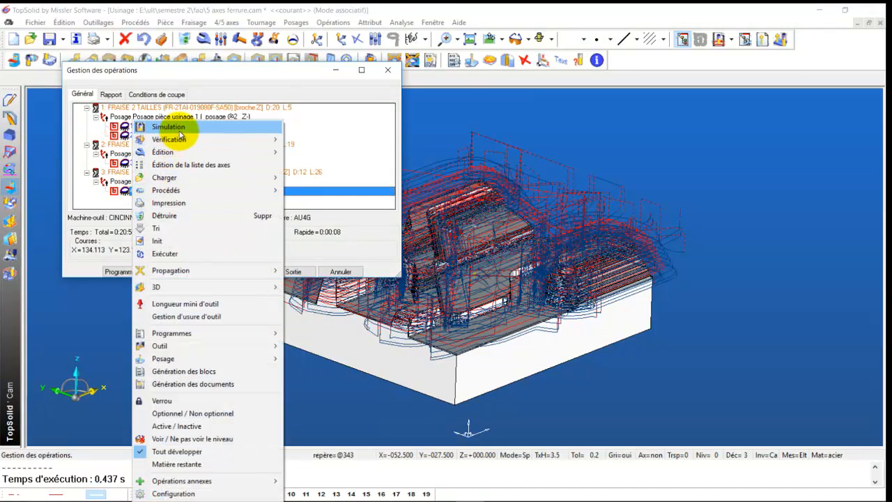
pyautogui.click(173, 127)
pyautogui.moveTo(523, 497)
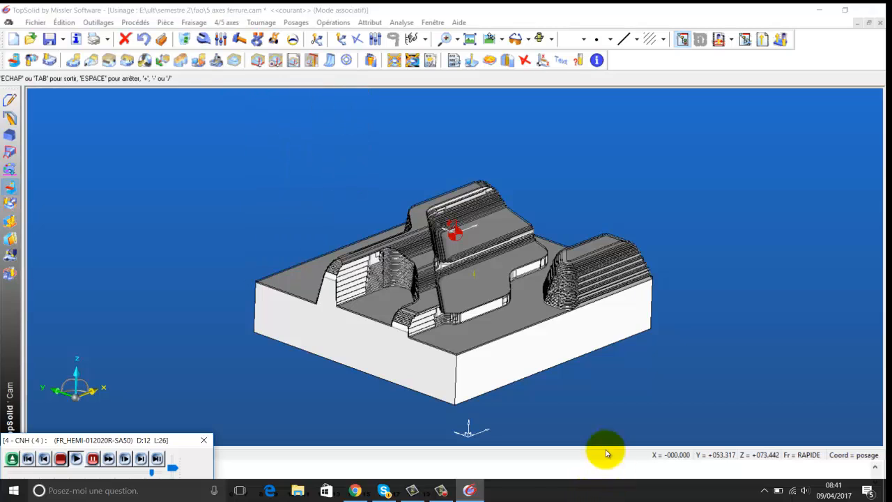
# Run Vérification on the CNH finishing operation, inspect the machined part and leave verification
pyautogui.click(683, 40)
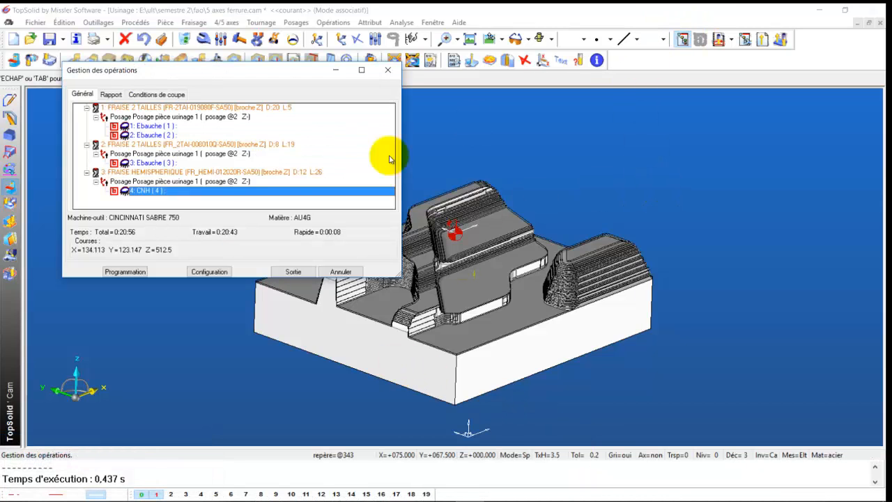
pyautogui.rightClick(145, 194)
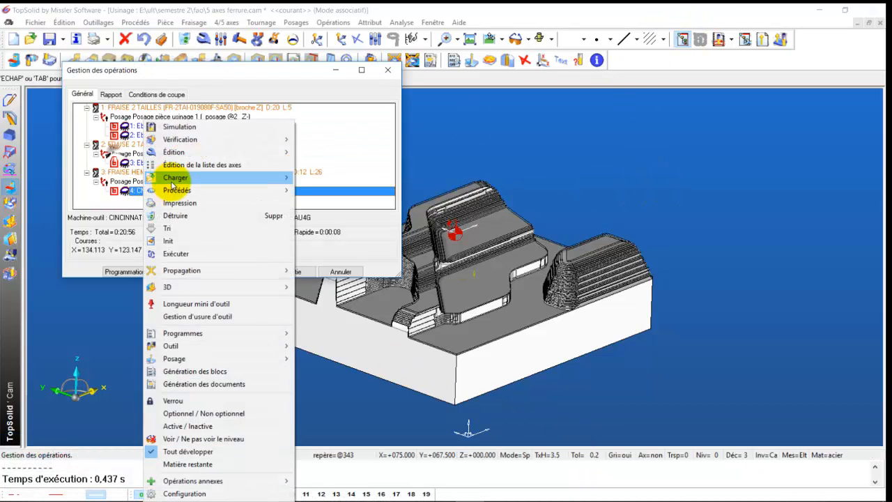
pyautogui.moveTo(181, 142)
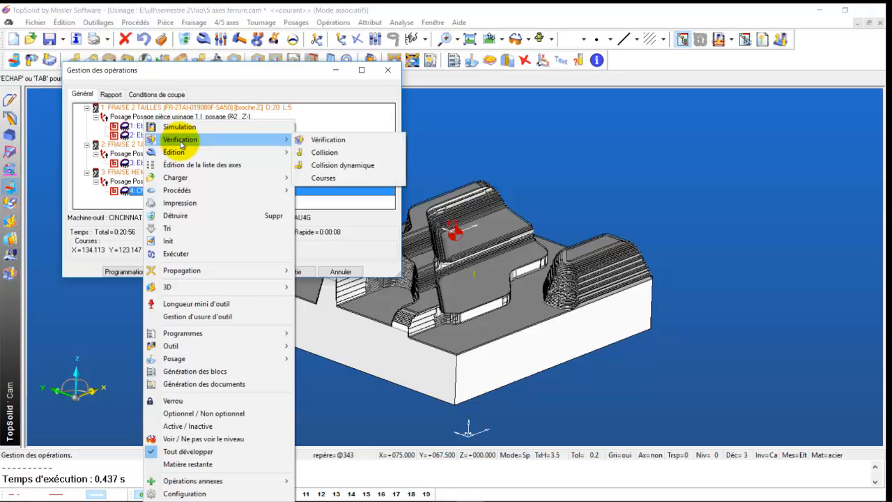
pyautogui.click(315, 143)
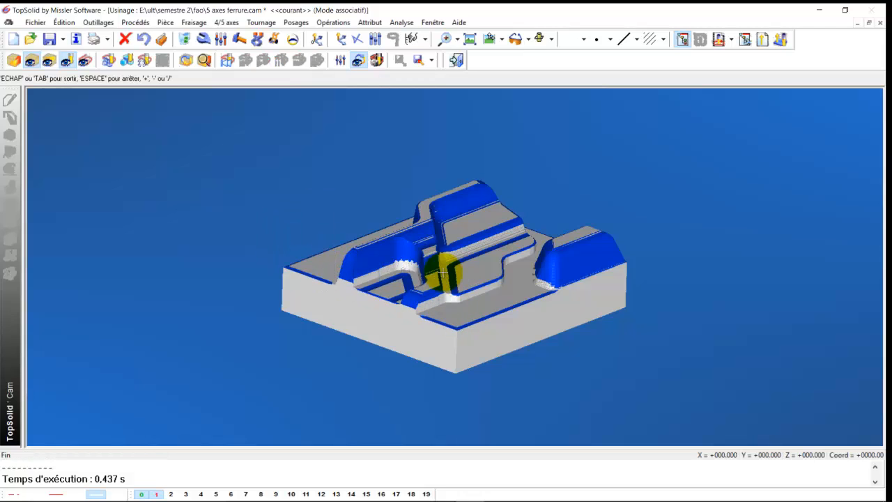
pyautogui.click(457, 59)
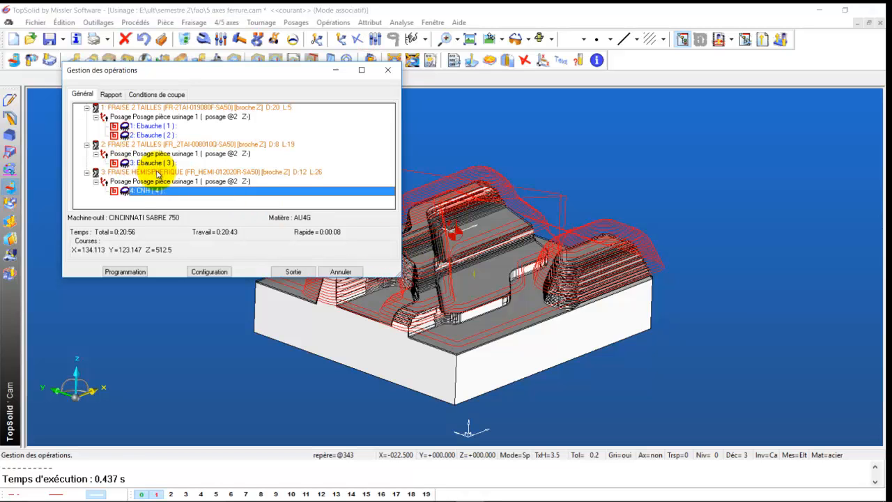
# Replace the CNH operation's tool with the 8 mm hemispherical cutter of length 19 and re-execute the machining, accepting the machine travel limit
pyautogui.doubleClick(156, 172)
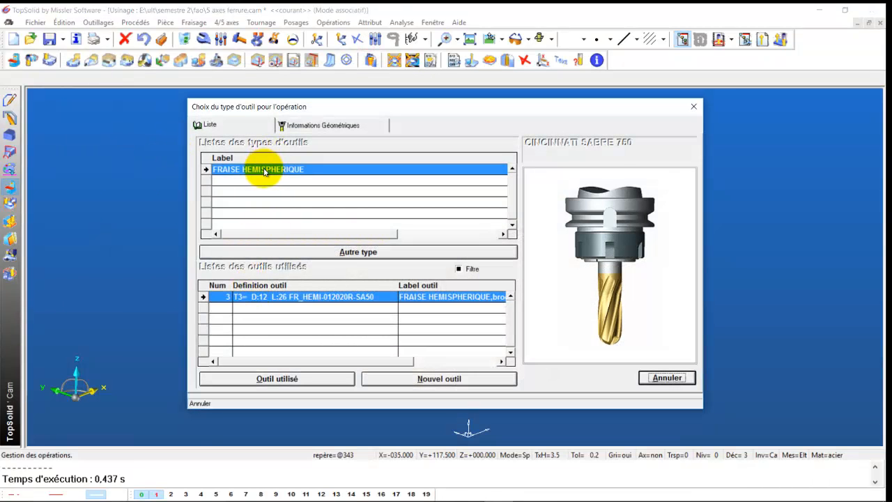
pyautogui.doubleClick(265, 172)
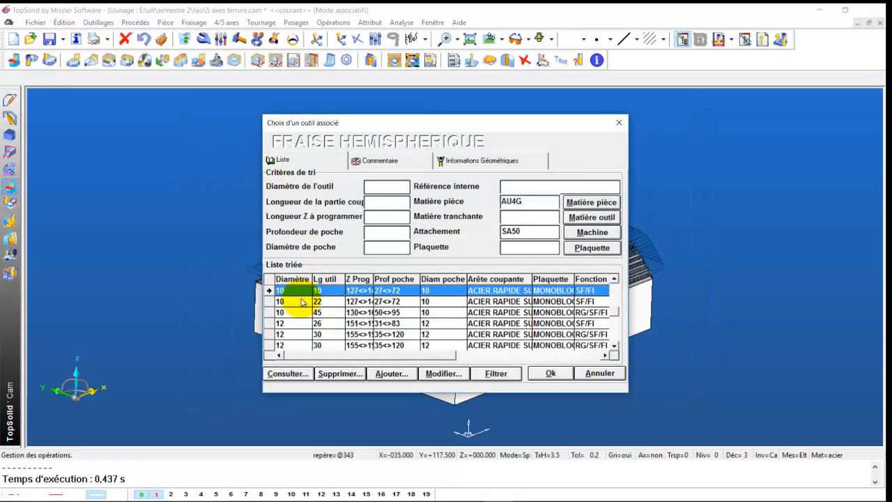
pyautogui.doubleClick(289, 291)
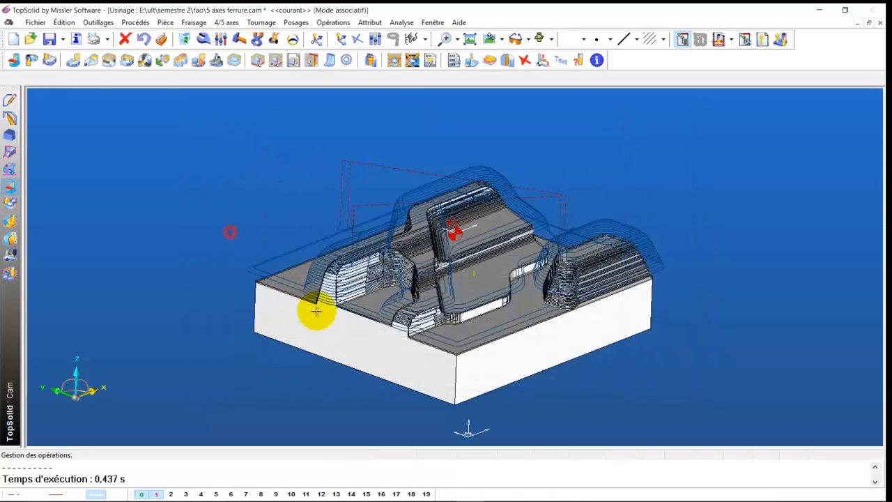
pyautogui.click(7, 78)
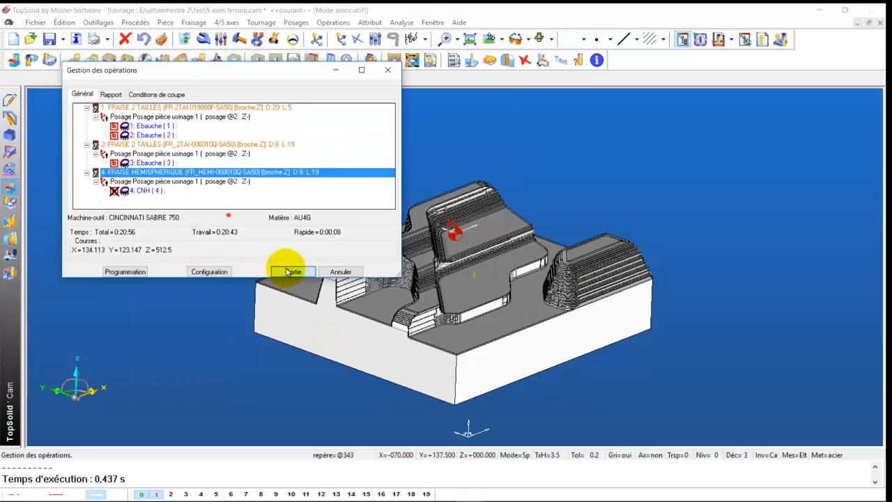
pyautogui.click(291, 271)
pyautogui.click(706, 42)
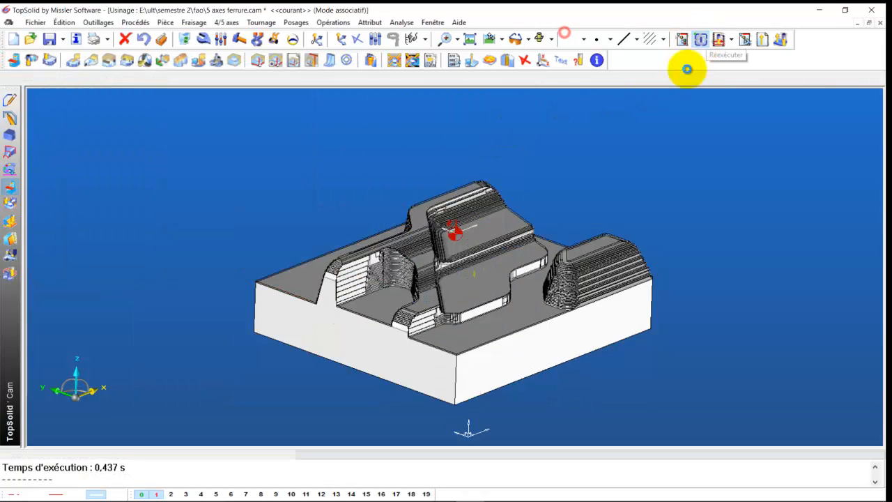
pyautogui.click(418, 288)
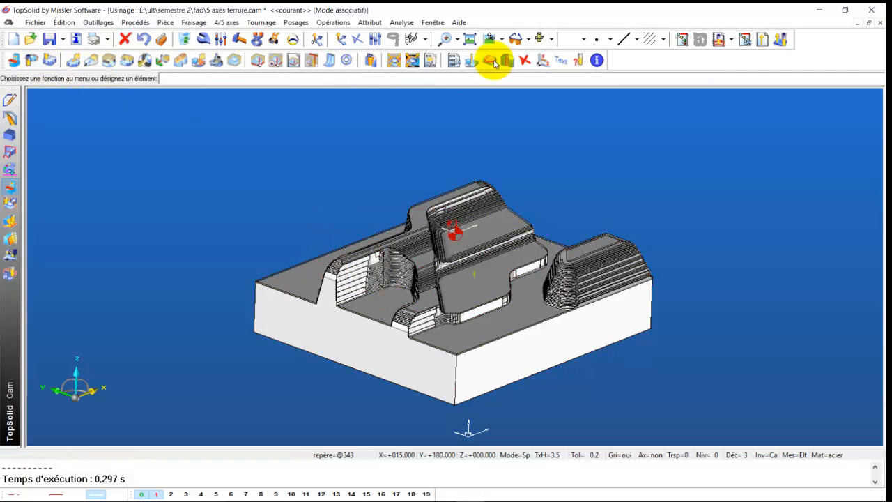
# Duplicate the CNH operation in operations management and switch the copy to UPP machining in plan parallèle (simple) mode
pyautogui.click(682, 40)
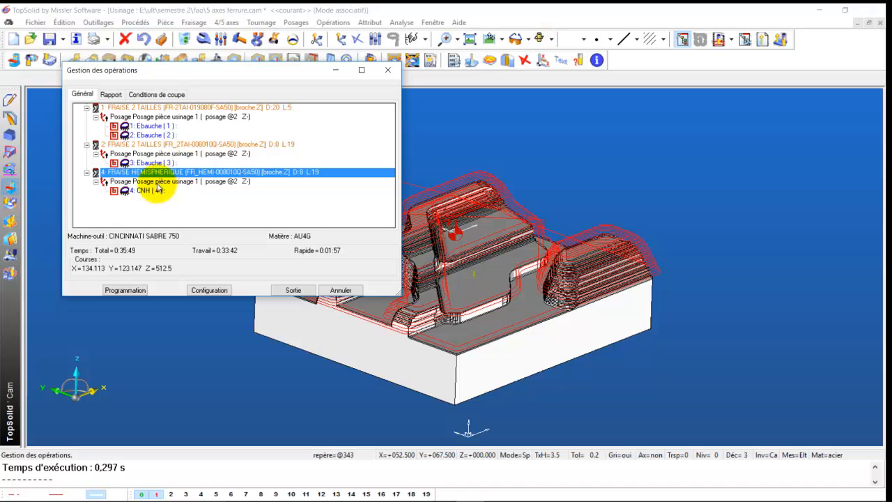
pyautogui.click(175, 190)
pyautogui.hotkey('ctrl', 'v')
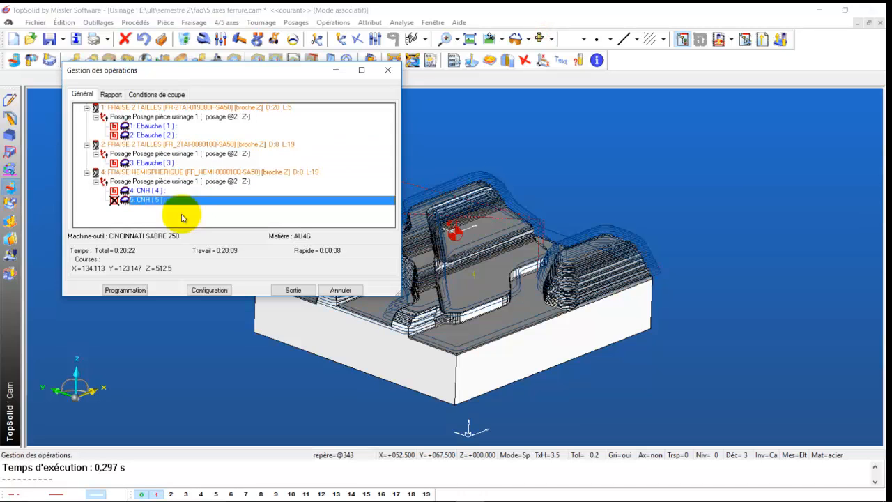
pyautogui.doubleClick(129, 201)
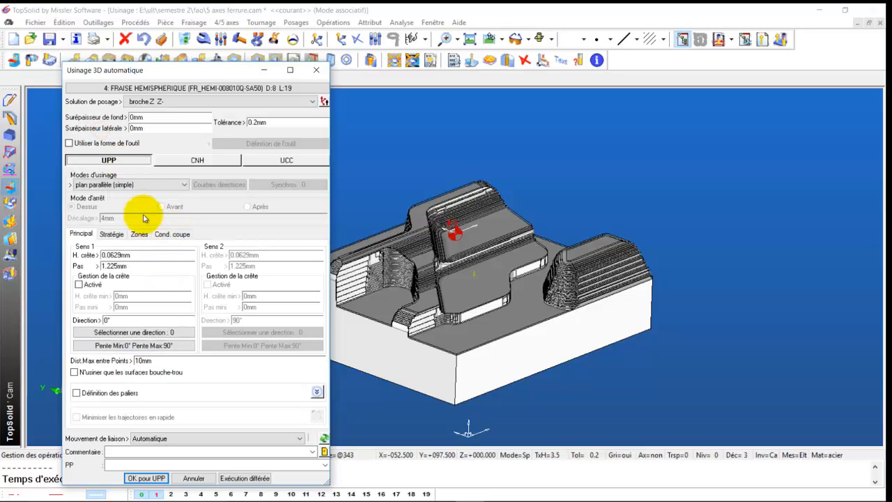
# Check the UPP operation's machining zone limits and set its cutting speed to 100 m/mn
pyautogui.click(140, 236)
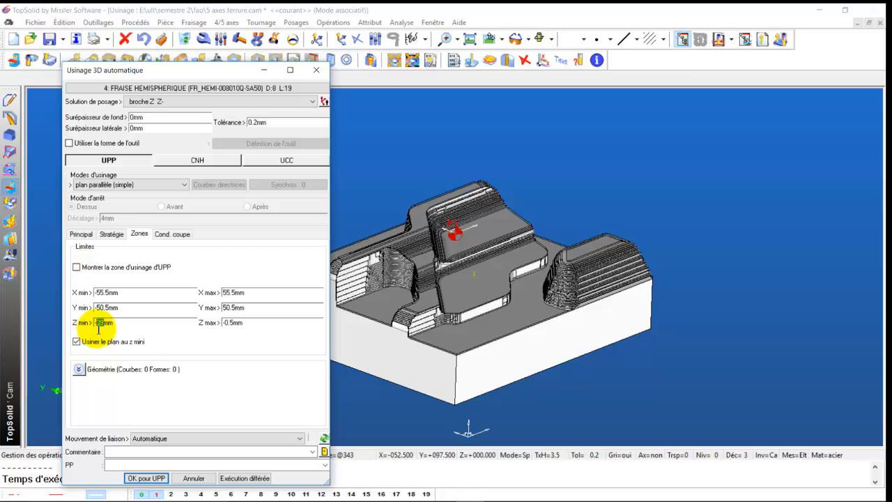
pyautogui.click(160, 236)
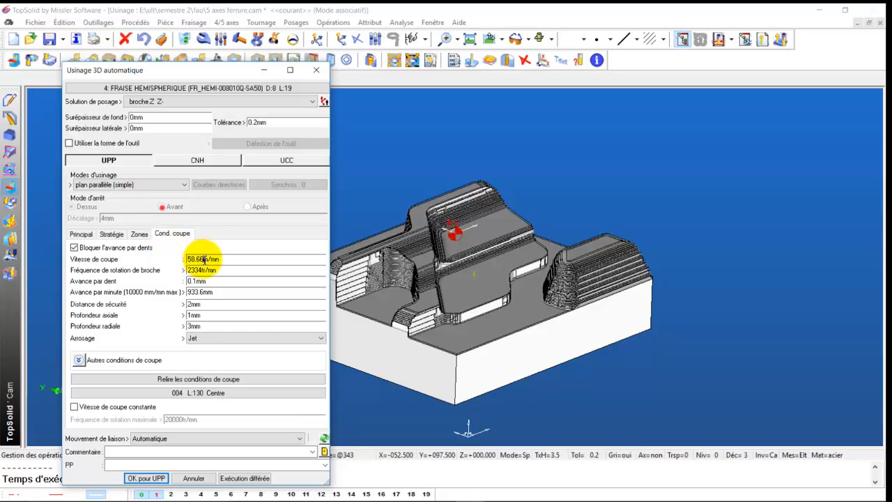
pyautogui.doubleClick(204, 259)
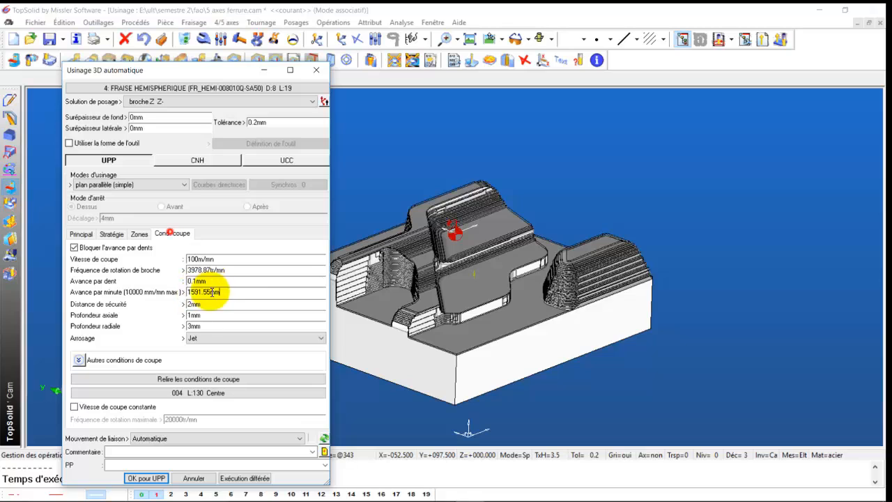
# Set the UPP Sens 1 step to 0.8 mm, review the Zigzag strategy and compute the operation, accepting the machine travel limit
pyautogui.click(84, 236)
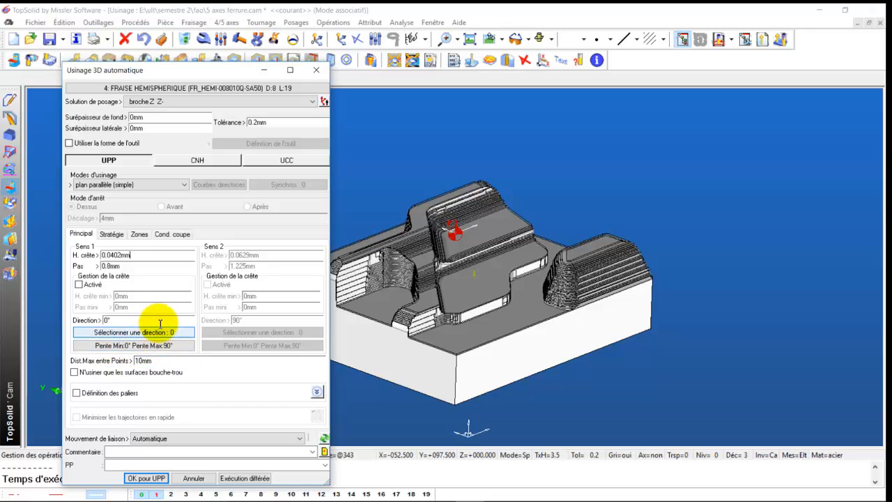
pyautogui.click(139, 235)
pyautogui.click(171, 235)
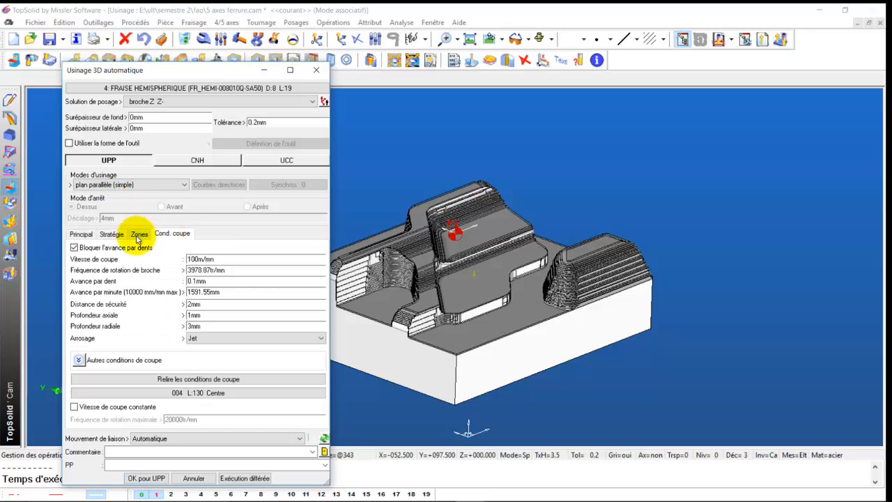
pyautogui.click(111, 235)
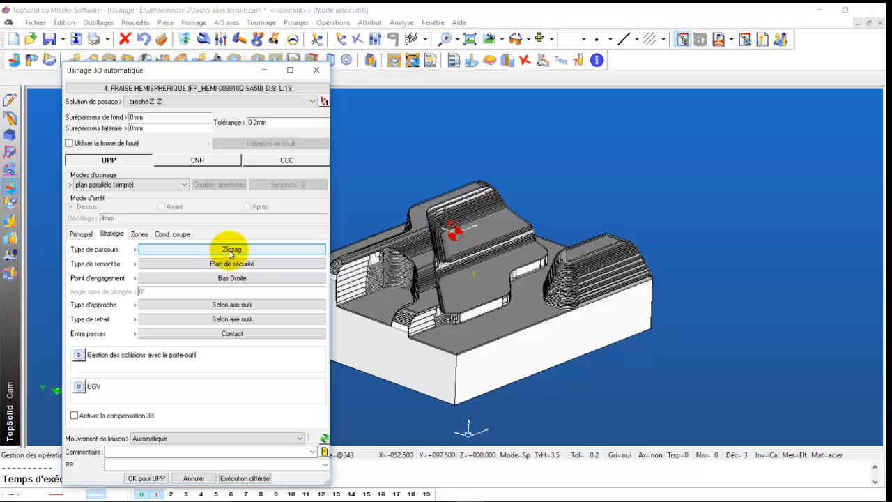
pyautogui.click(166, 479)
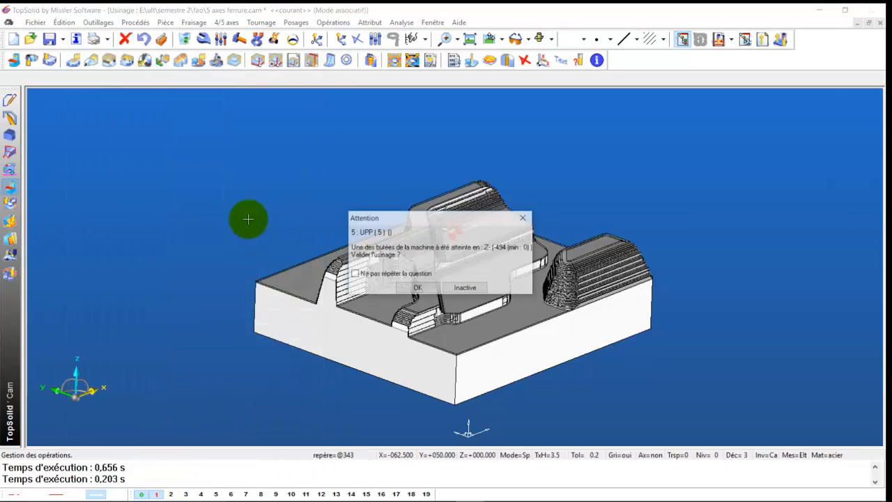
pyautogui.click(419, 287)
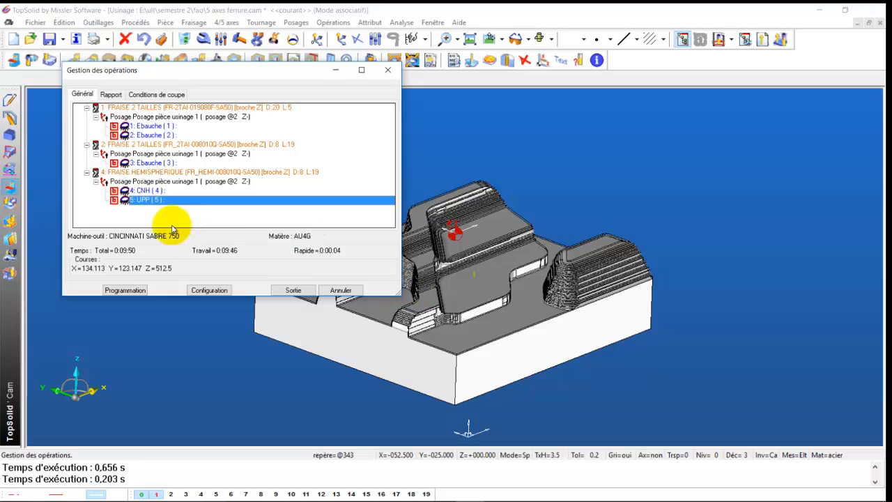
# Run Vérification on the new UPP operation alone, inspect the machined surfaces and leave verification
pyautogui.rightClick(146, 202)
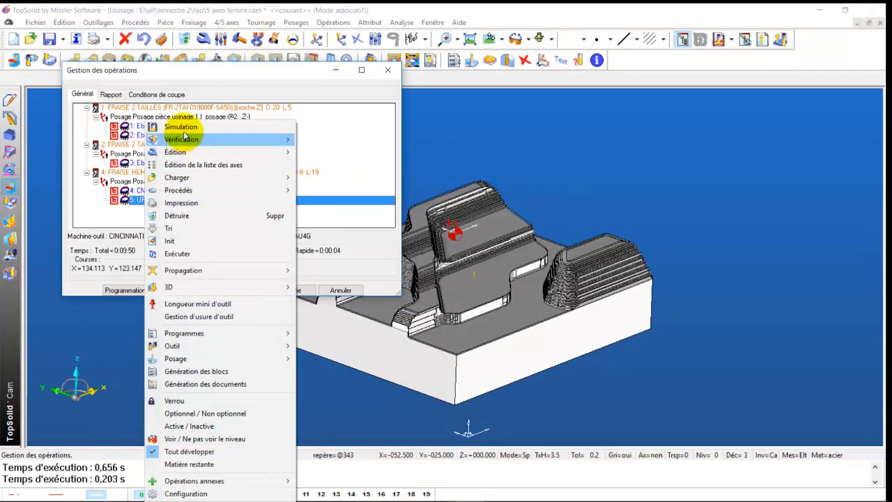
pyautogui.moveTo(182, 142)
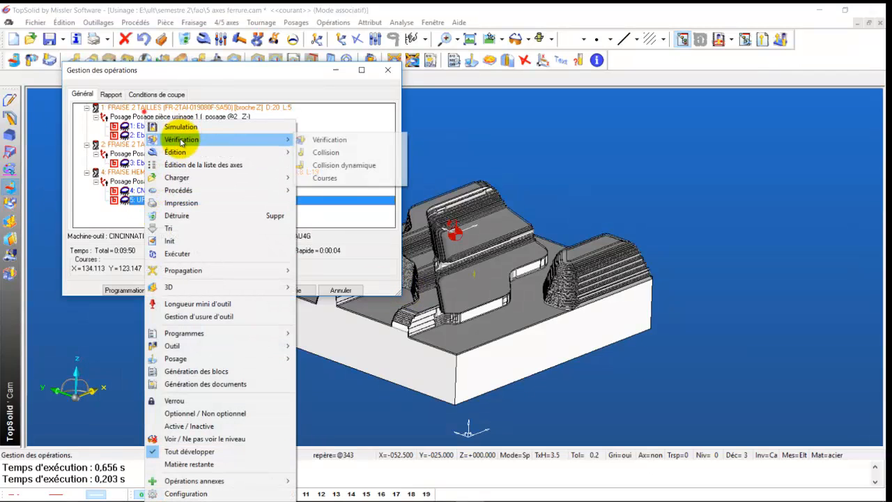
pyautogui.click(329, 142)
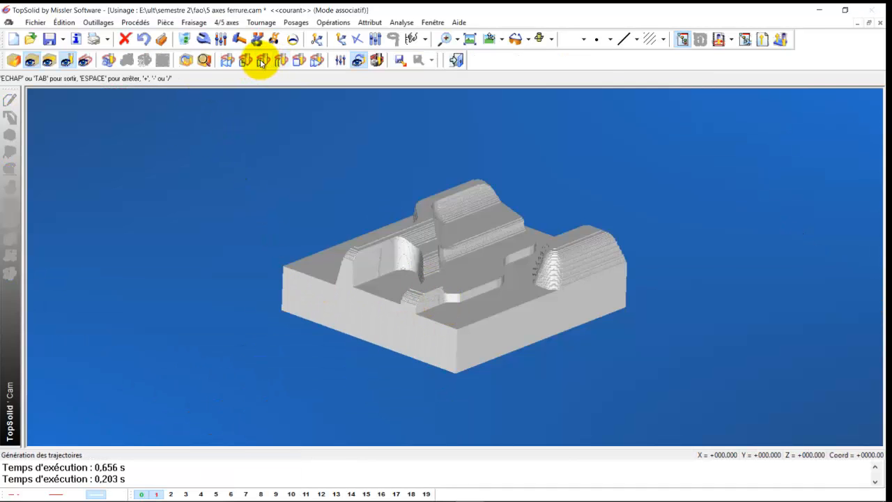
pyautogui.click(262, 62)
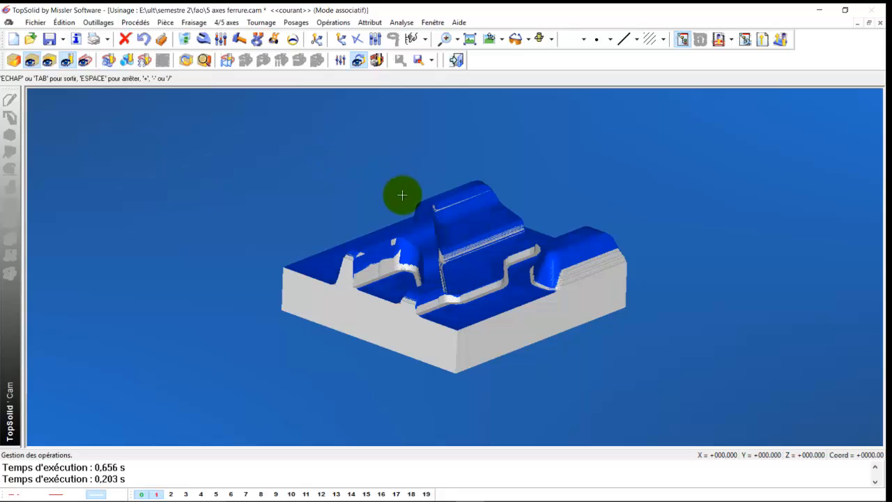
pyautogui.click(457, 61)
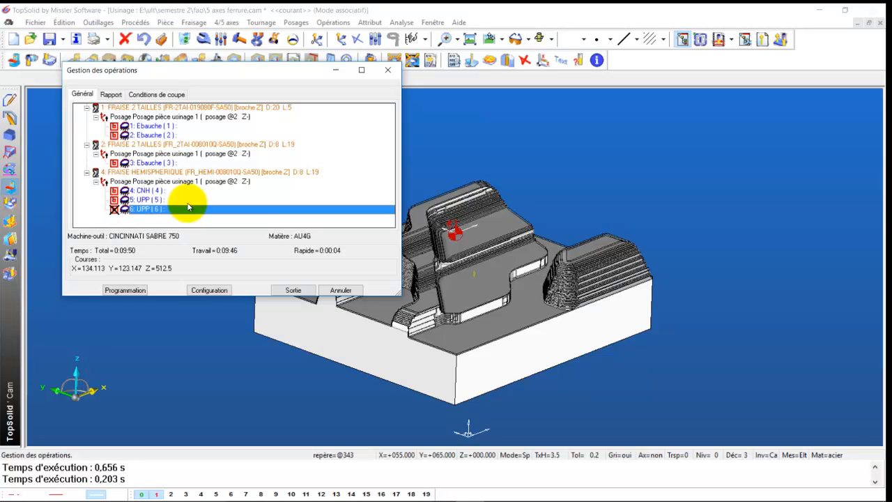
# Duplicate the UPP operation, set the copy's machining direction to Y+ and compute it, accepting the machine travel limit
pyautogui.doubleClick(136, 210)
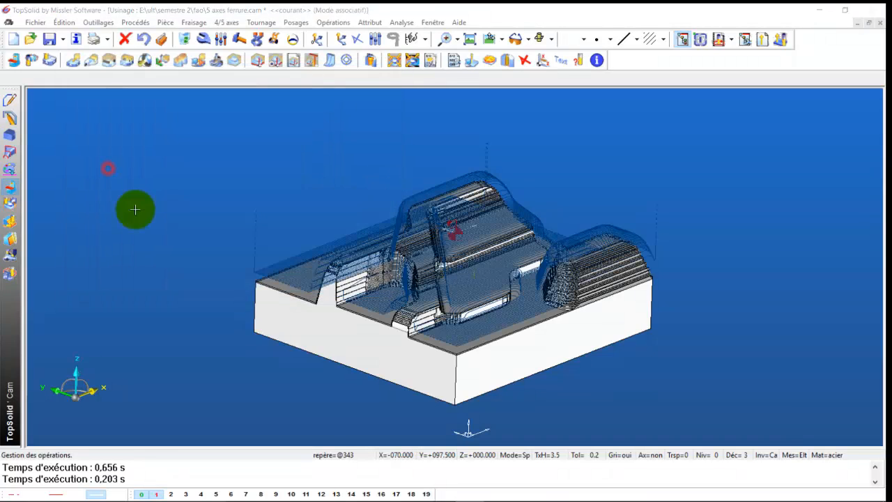
pyautogui.click(158, 333)
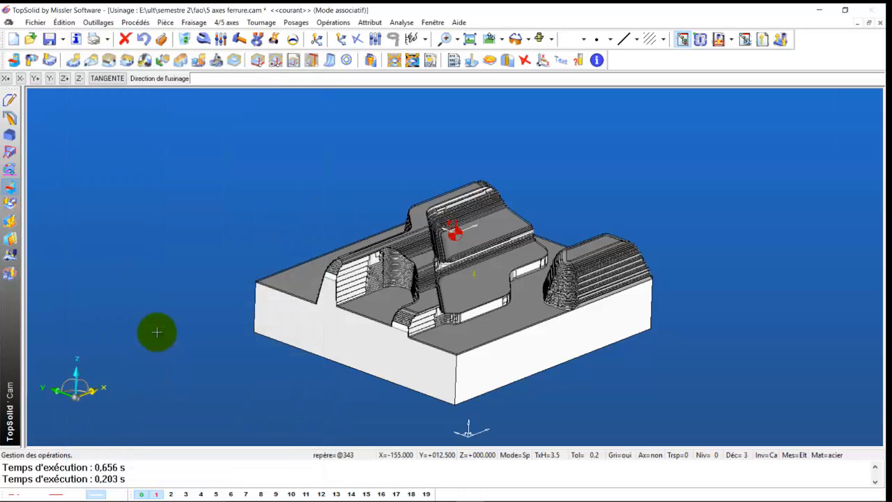
pyautogui.click(36, 79)
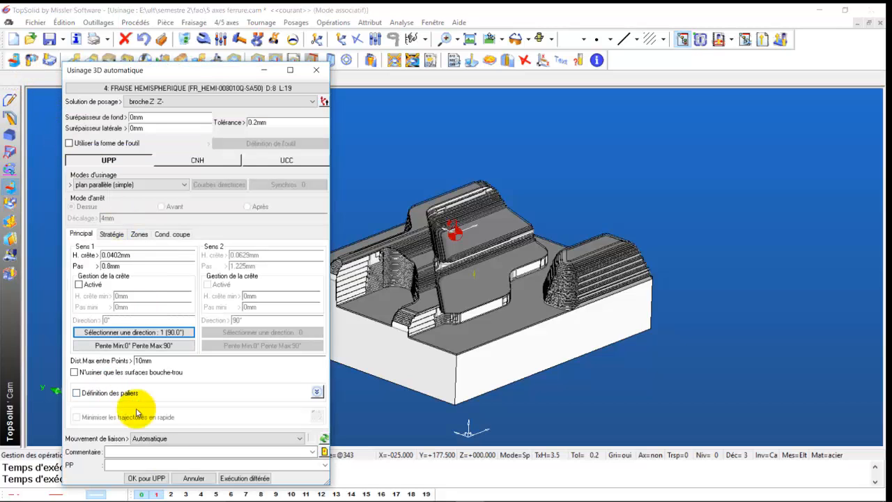
pyautogui.click(146, 479)
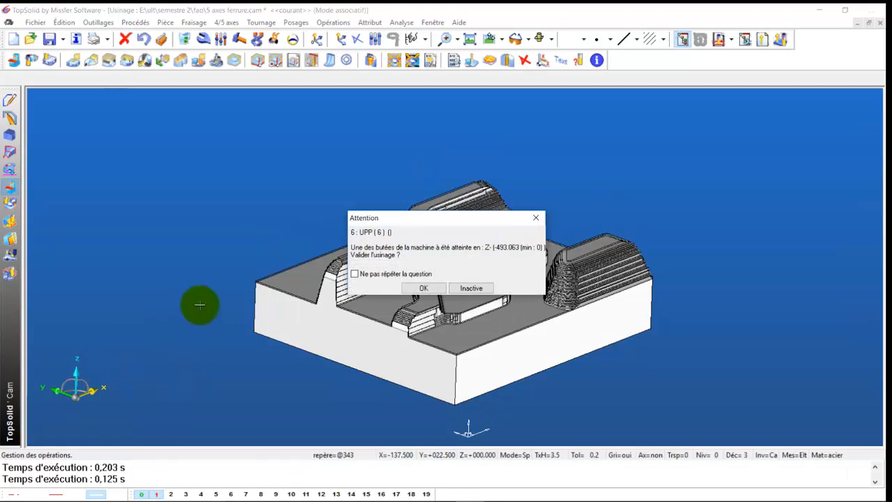
pyautogui.click(422, 288)
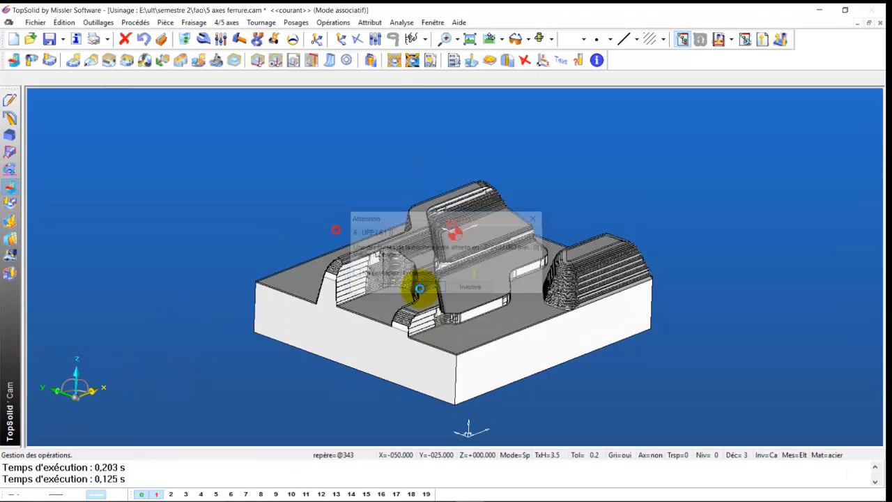
# Run Simulation on the Y+ direction UPP operation to examine its tool path and close the simulation
pyautogui.rightClick(173, 215)
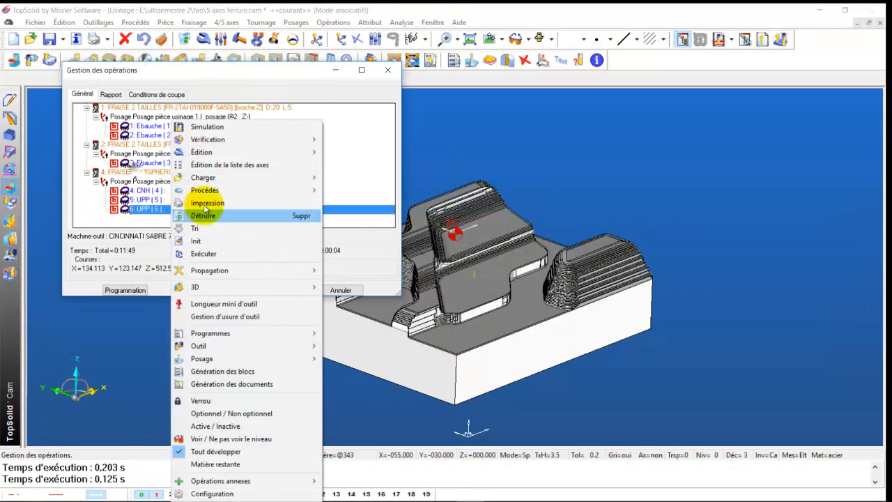
pyautogui.click(208, 127)
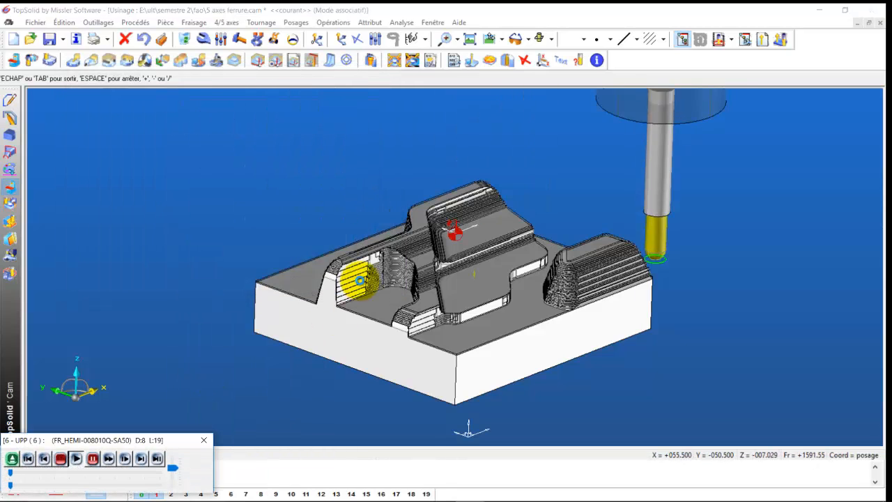
pyautogui.click(204, 440)
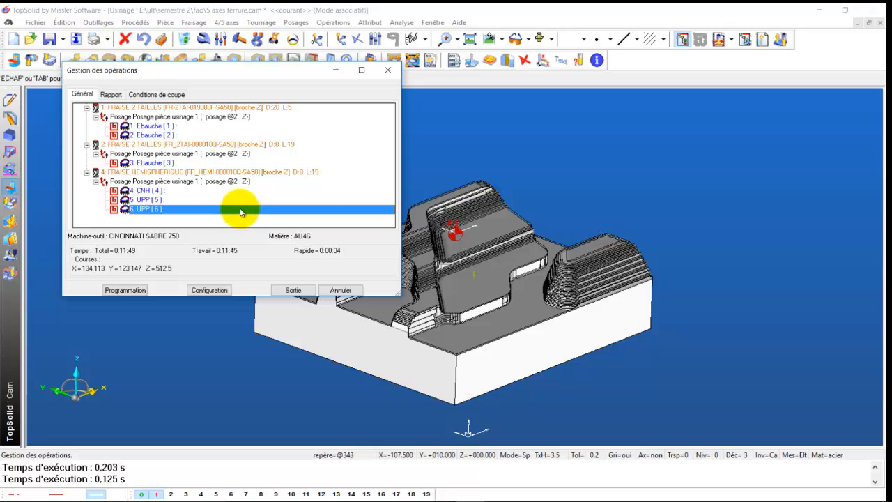
# Run Vérification on both UPP operations together, inspect the crossed finishing passes and remaining material, and leave verification
pyautogui.click(160, 200)
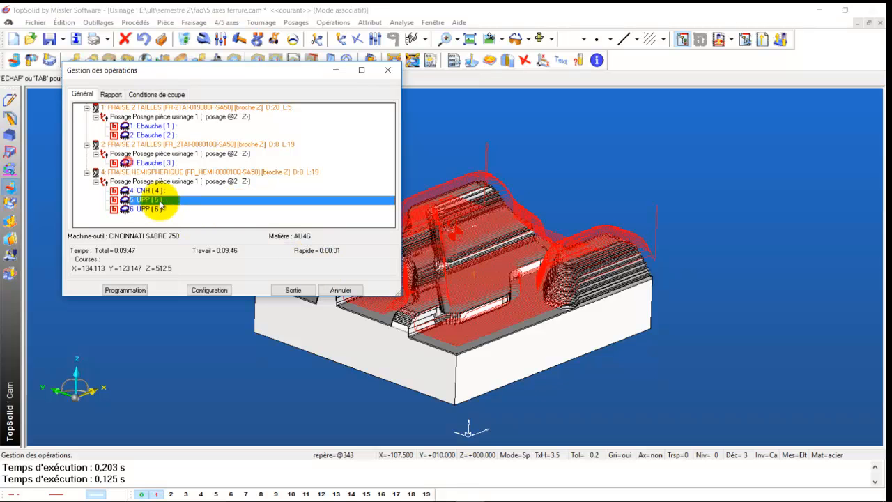
pyautogui.keyDown('shift'); pyautogui.click(157, 208); pyautogui.keyUp('shift')
pyautogui.rightClick(160, 204)
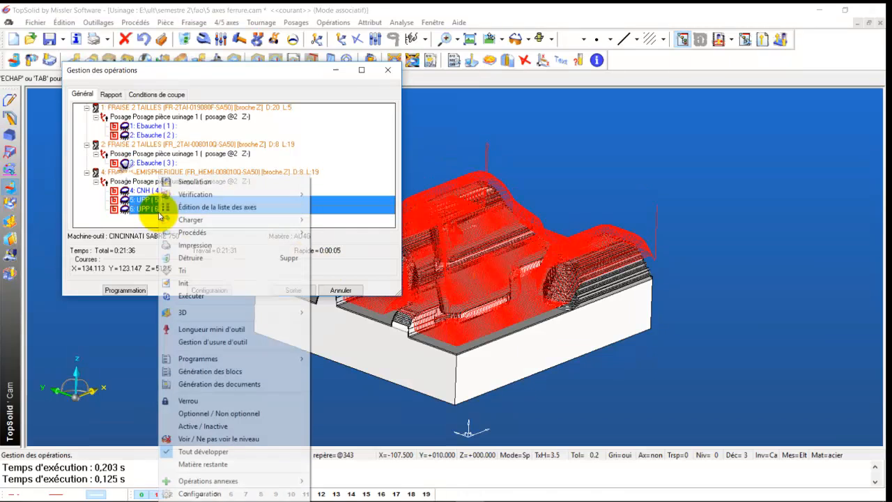
pyautogui.moveTo(285, 193)
pyautogui.click(340, 194)
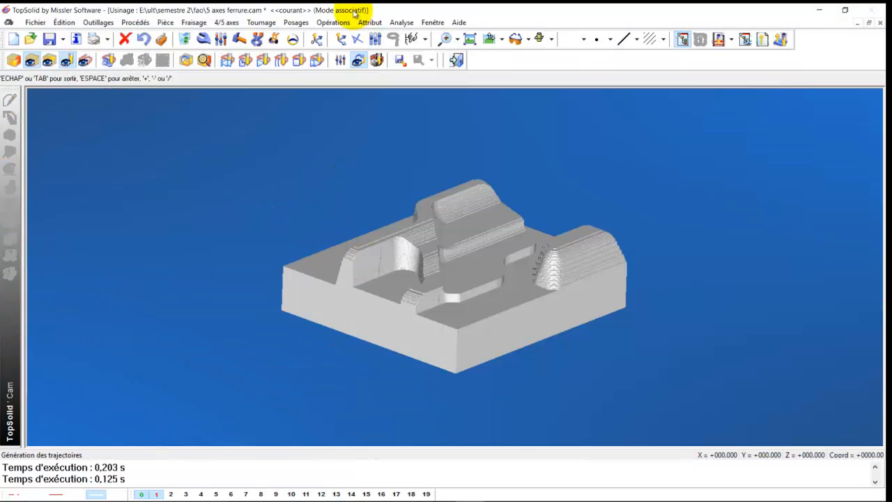
pyautogui.click(262, 60)
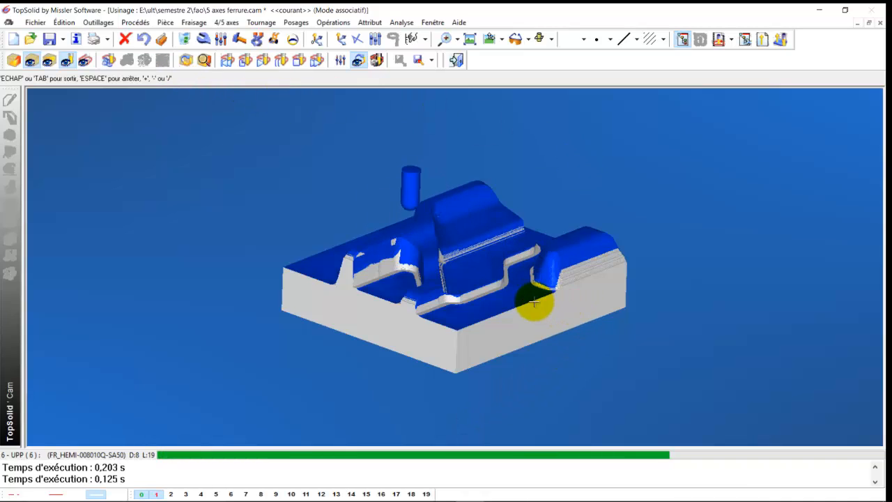
pyautogui.scroll(6, 504, 298)
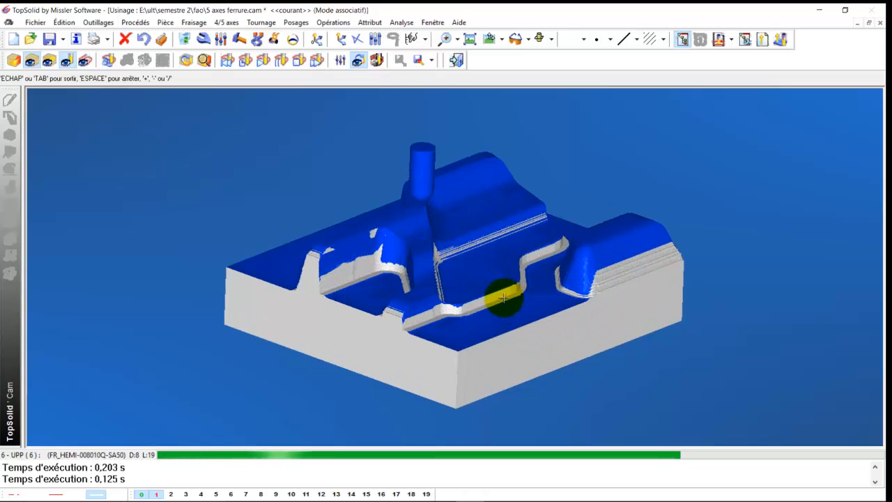
pyautogui.scroll(-3, 504, 298)
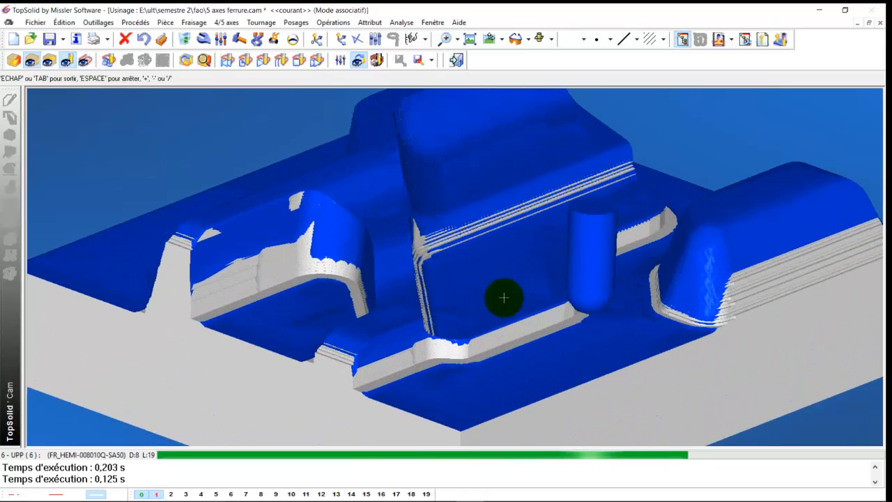
pyautogui.scroll(5, 434, 211)
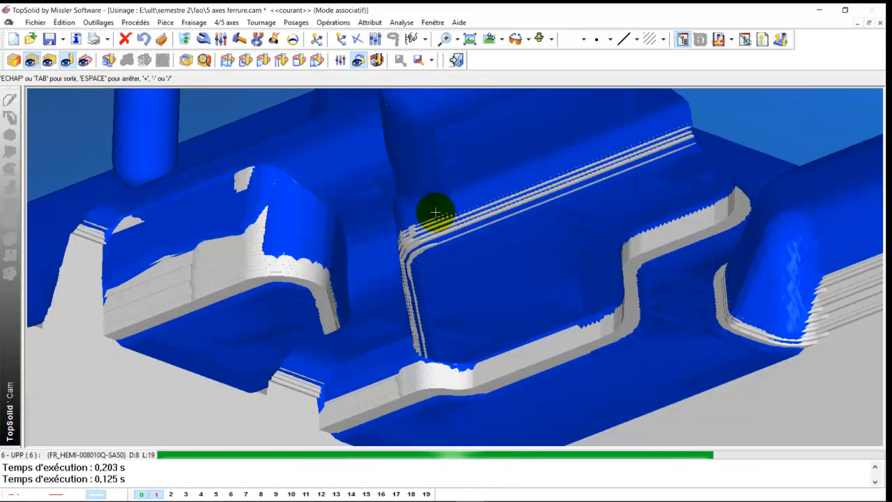
pyautogui.scroll(-2, 435, 209)
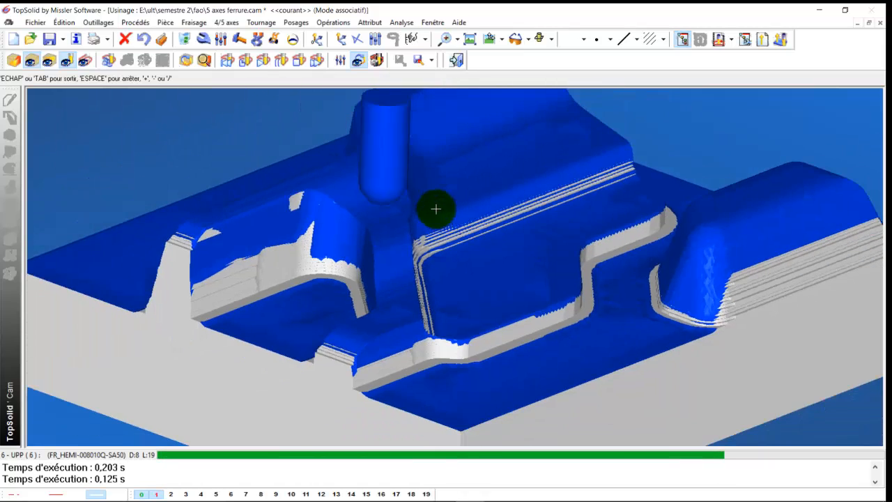
pyautogui.scroll(-3, 436, 209)
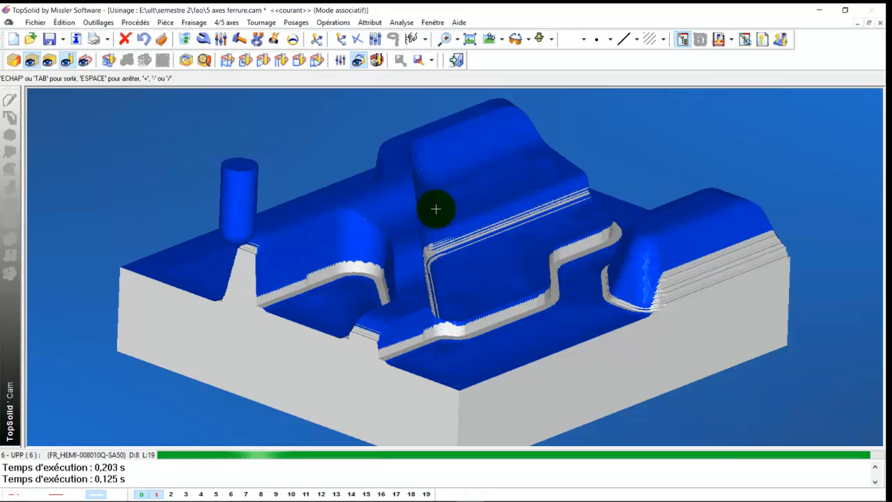
pyautogui.click(458, 61)
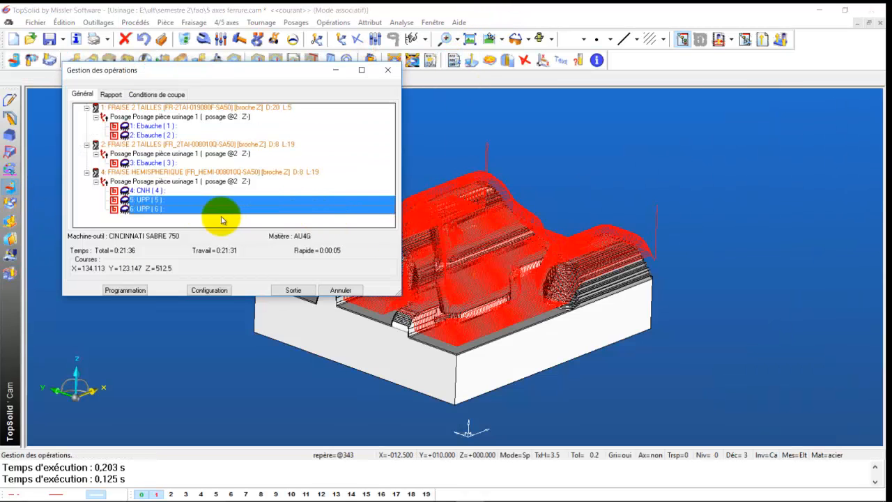
# Extend the Y-direction UPP zone to X -60 to 60 mm and Y max 60 mm, redefine Y min, and recompute, accepting the travel limit
pyautogui.doubleClick(188, 209)
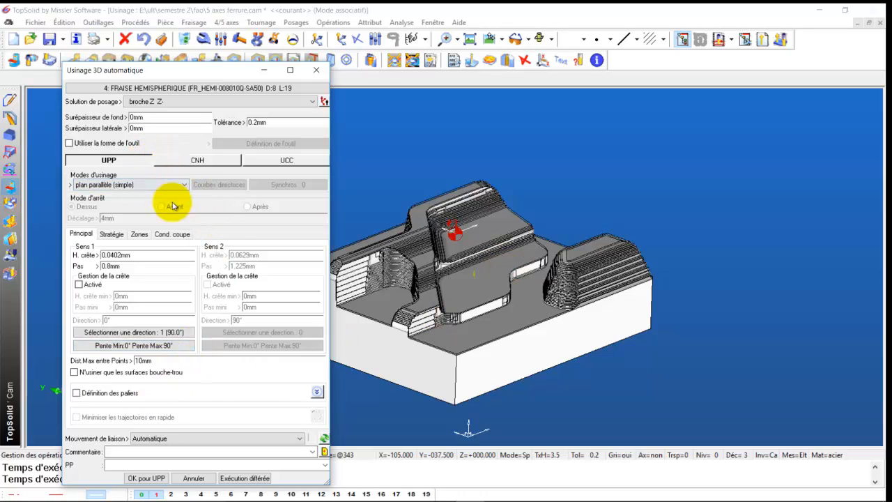
pyautogui.click(139, 233)
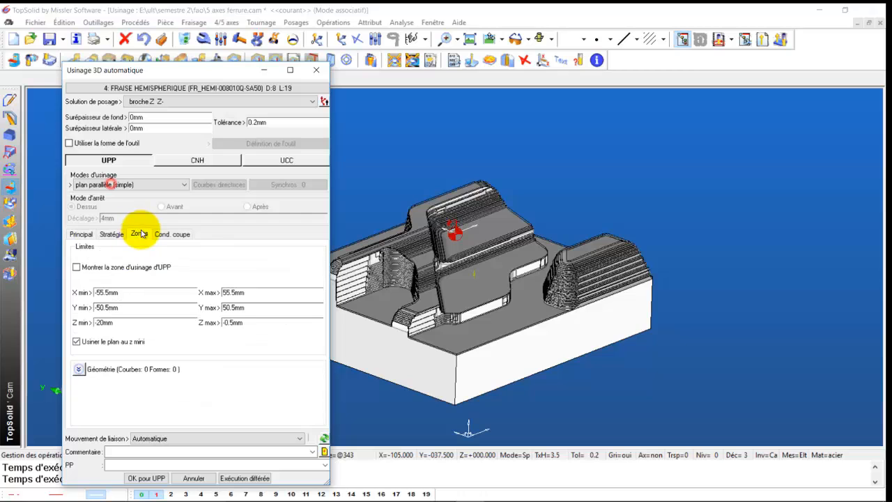
pyautogui.scroll(-2, 568, 278)
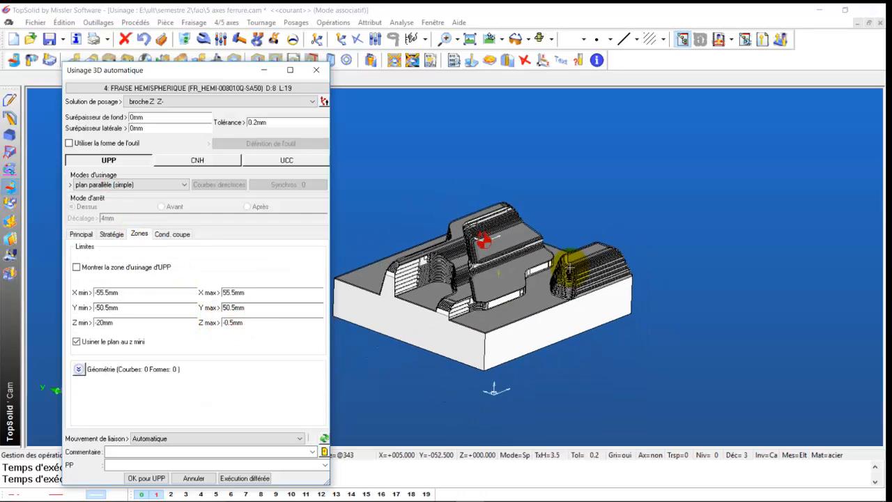
pyautogui.moveTo(537, 300); pyautogui.dragTo(468, 355, button='middle')
pyautogui.moveTo(500, 321); pyautogui.dragTo(497, 320, button='middle')
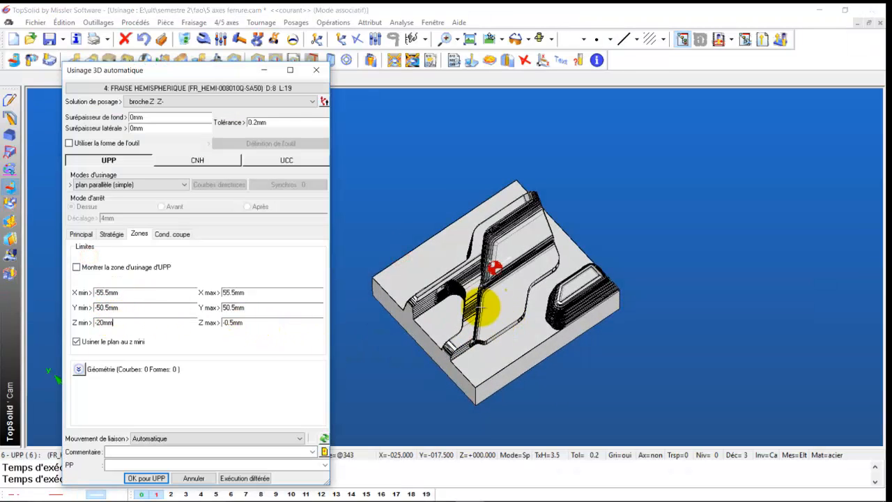
pyautogui.scroll(-1, 479, 306)
pyautogui.moveTo(472, 299); pyautogui.dragTo(454, 308, button='middle')
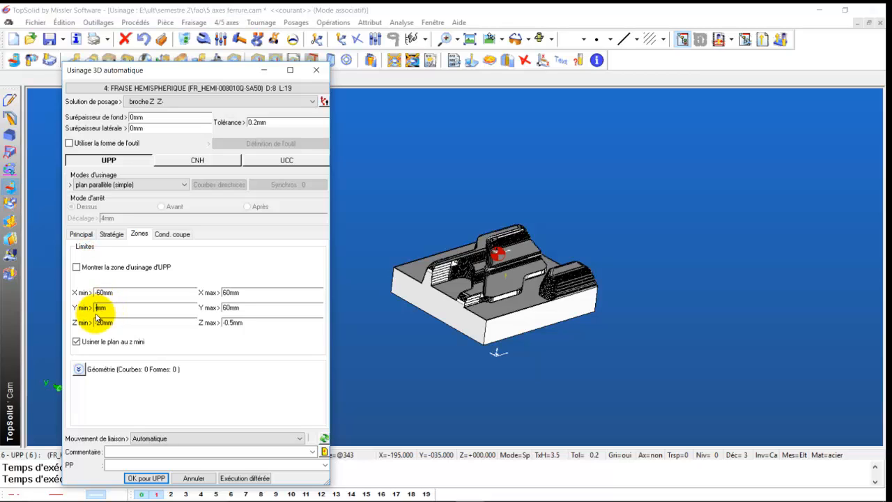
pyautogui.click(156, 479)
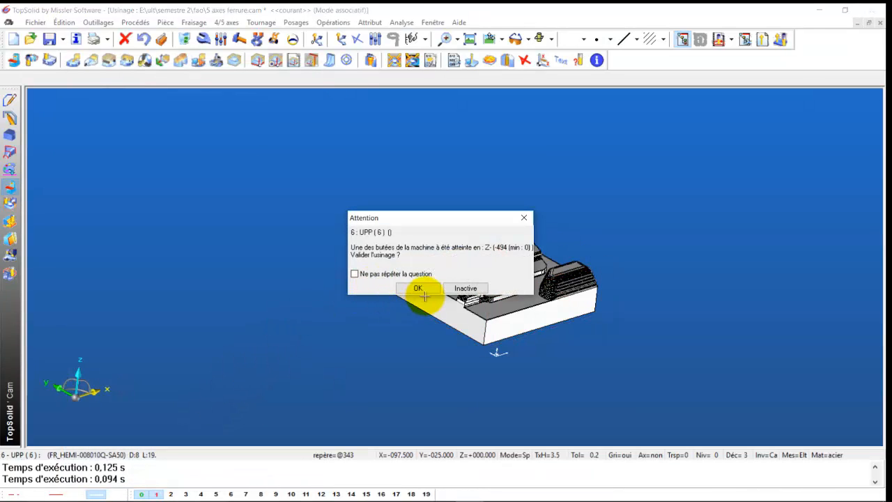
pyautogui.click(418, 288)
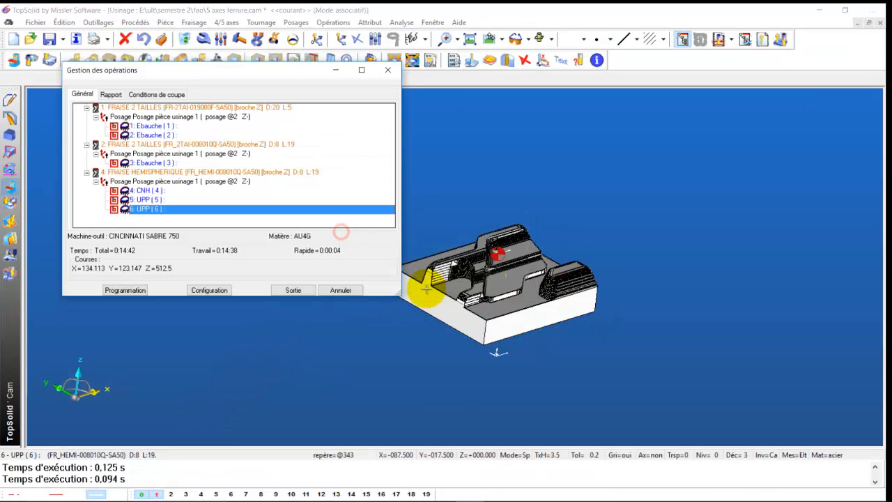
# Extend the first UPP operation's zone to X -65 to 65 mm and Y min -60 mm, redefine Y max, and recompute, accepting the travel limit
pyautogui.doubleClick(136, 199)
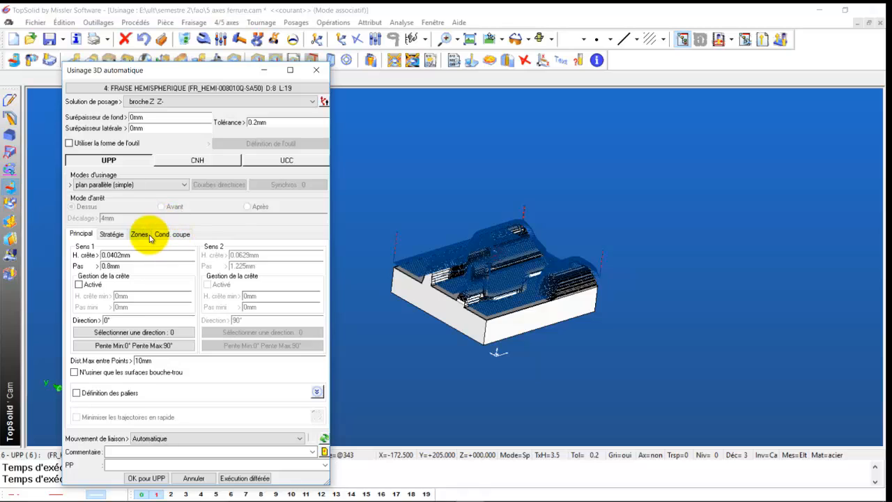
pyautogui.click(149, 238)
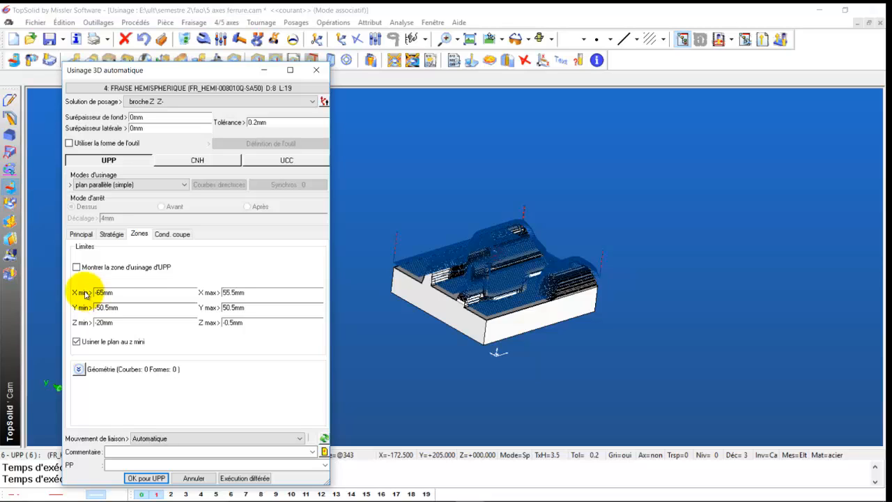
pyautogui.click(229, 294)
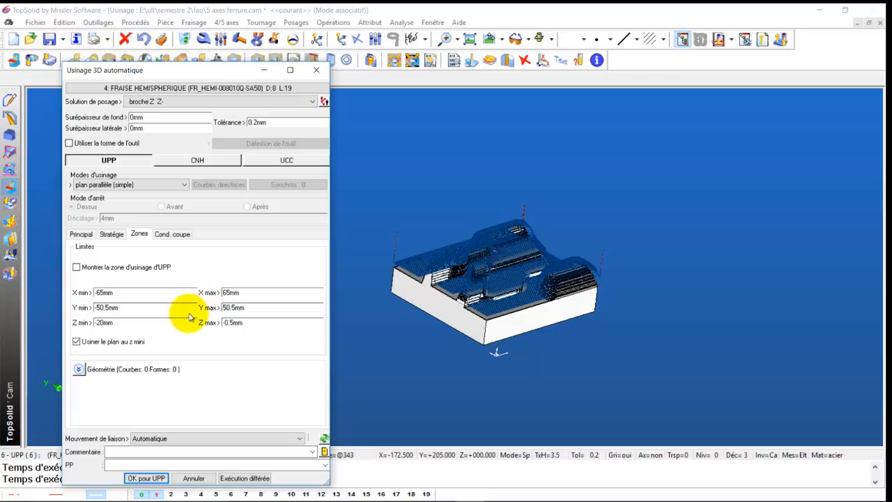
pyautogui.moveTo(104, 318); pyautogui.dragTo(100, 313)
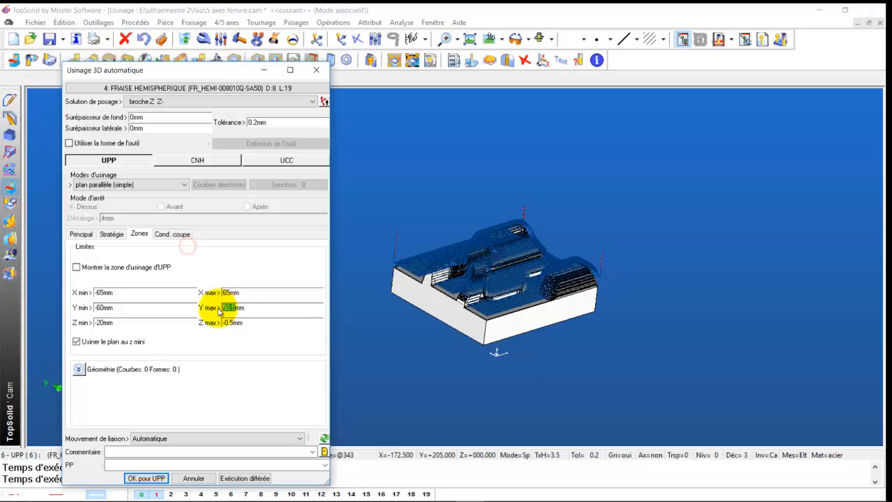
pyautogui.click(144, 478)
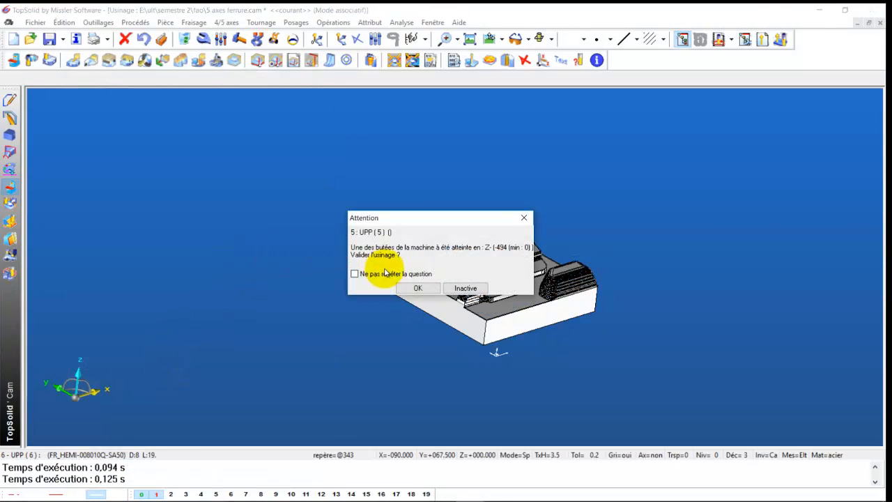
pyautogui.click(417, 287)
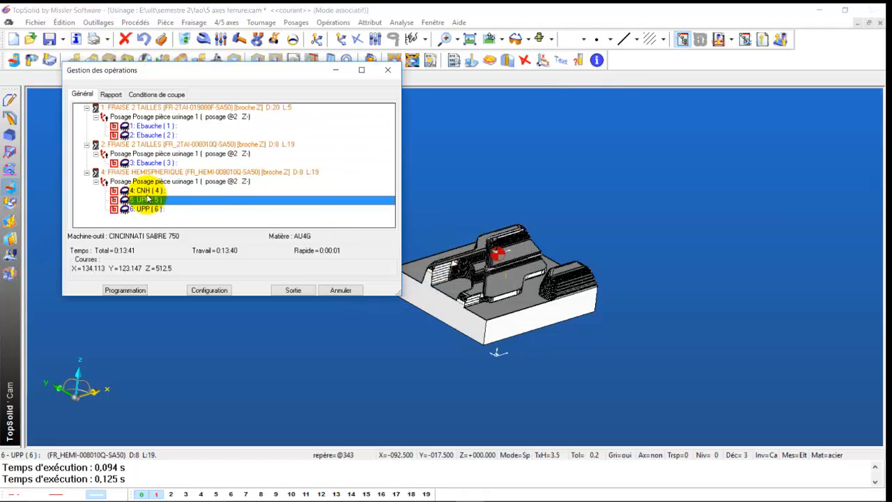
# Run Vérification on both recomputed UPP operations, inspect the machined part from several sides, and leave verification and the operations manager
pyautogui.keyDown('shift'); pyautogui.click(145, 208); pyautogui.keyUp('shift')
pyautogui.rightClick(145, 208)
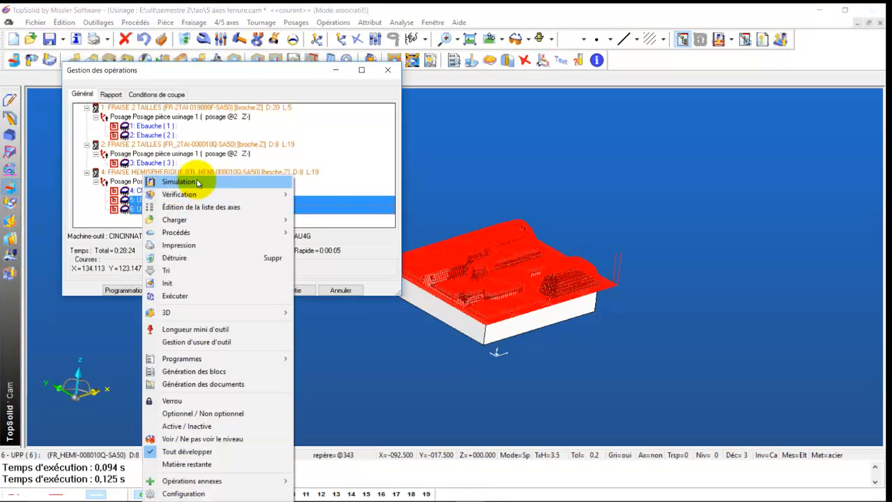
pyautogui.moveTo(183, 194)
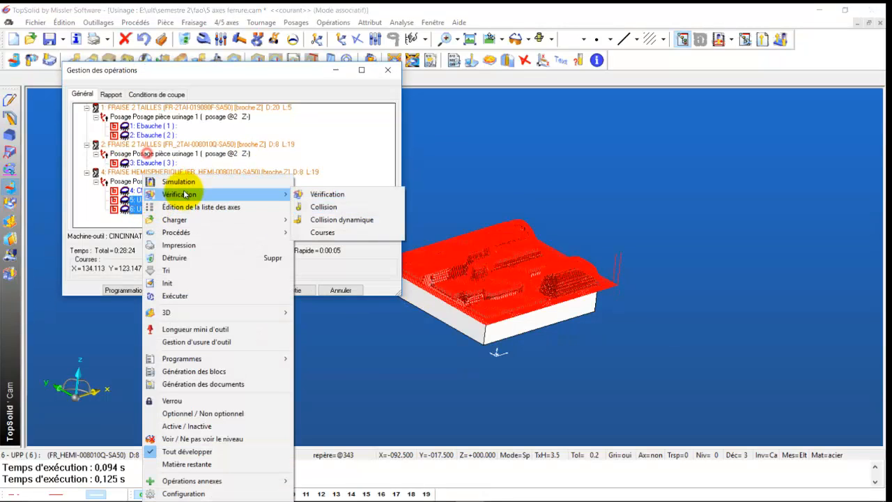
pyautogui.click(331, 194)
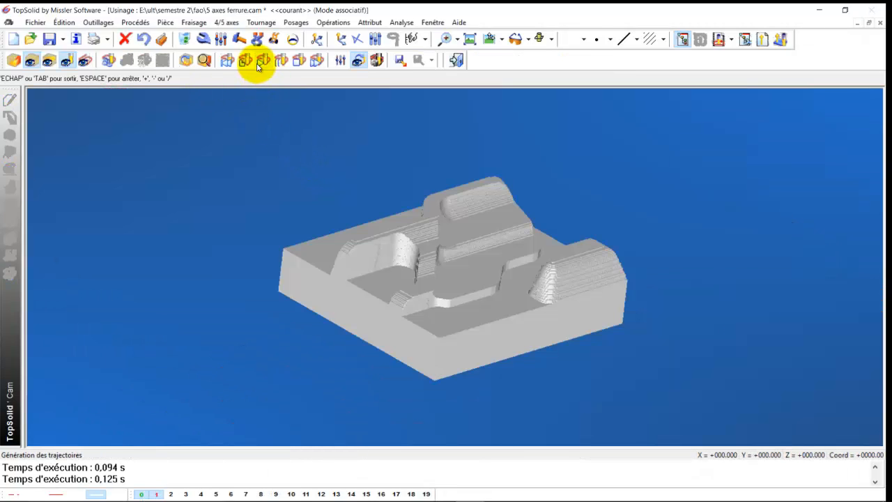
pyautogui.click(258, 63)
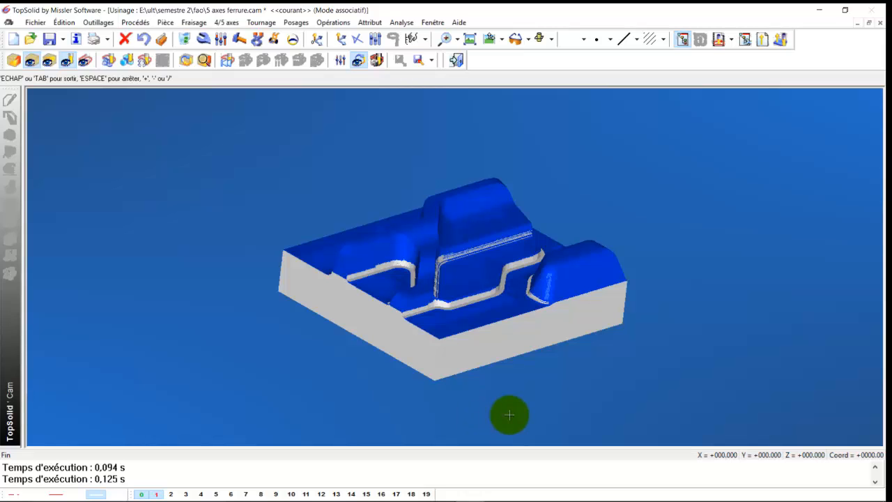
pyautogui.moveTo(434, 324); pyautogui.dragTo(314, 439, button='middle')
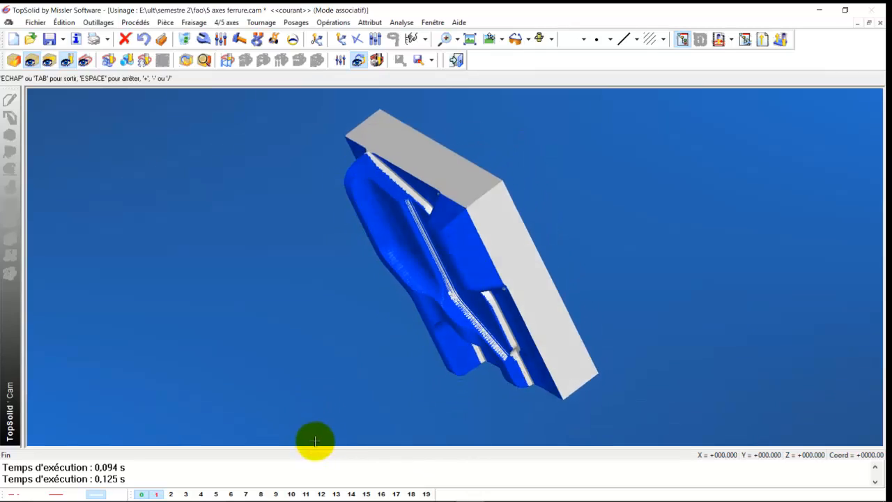
pyautogui.moveTo(358, 495); pyautogui.dragTo(335, 262, button='middle')
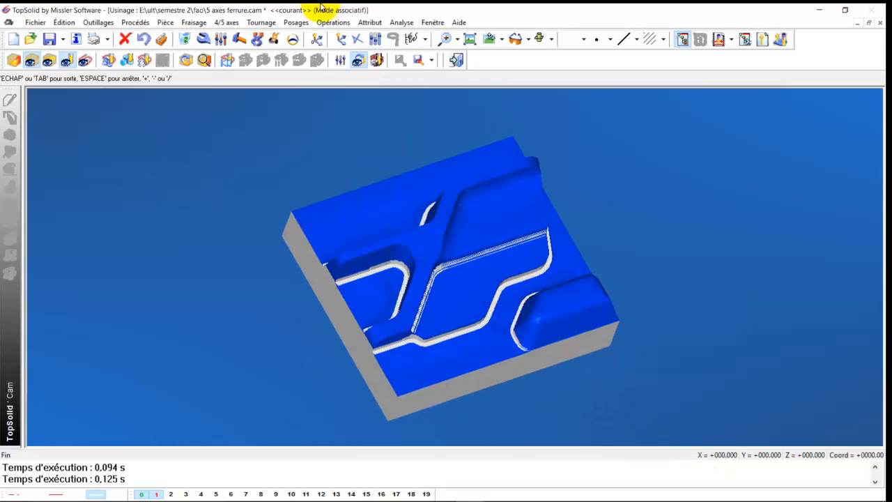
pyautogui.click(458, 61)
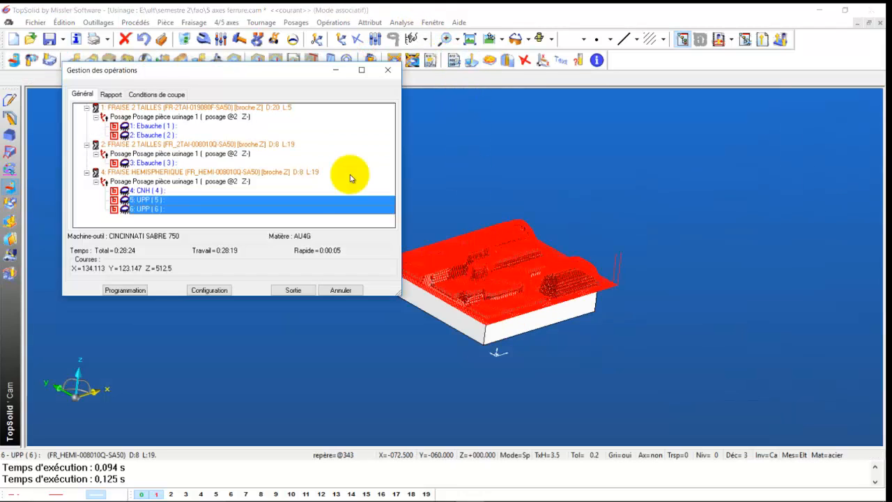
pyautogui.click(294, 290)
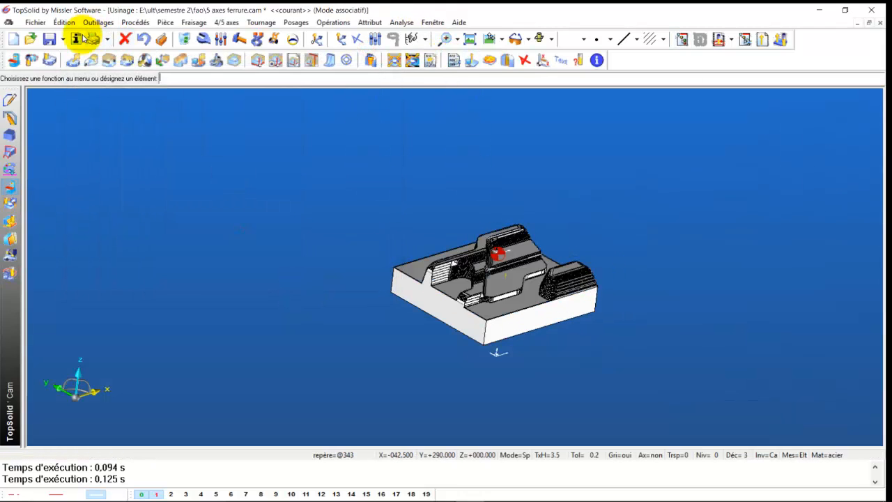
# Save the machining document and generate its ISO blocks in TELECHARGEMENT mode, saving the program as 5 axes ferrure in the fao folder
pyautogui.click(48, 40)
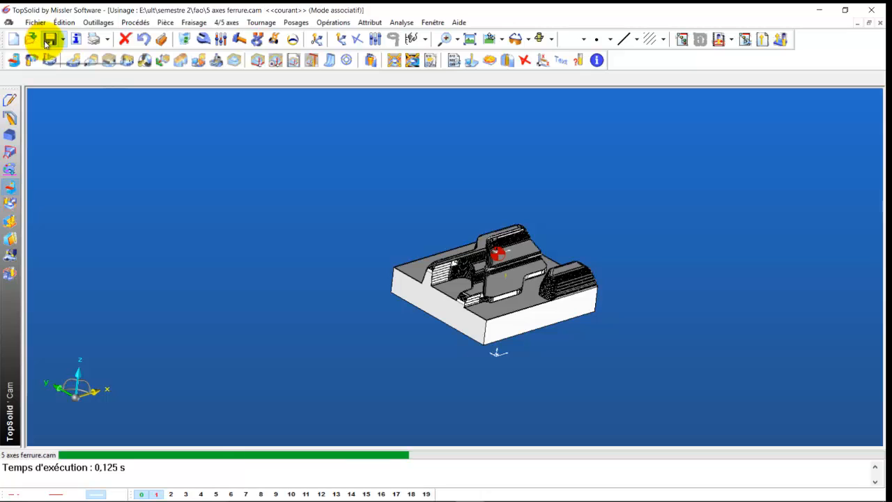
pyautogui.click(330, 23)
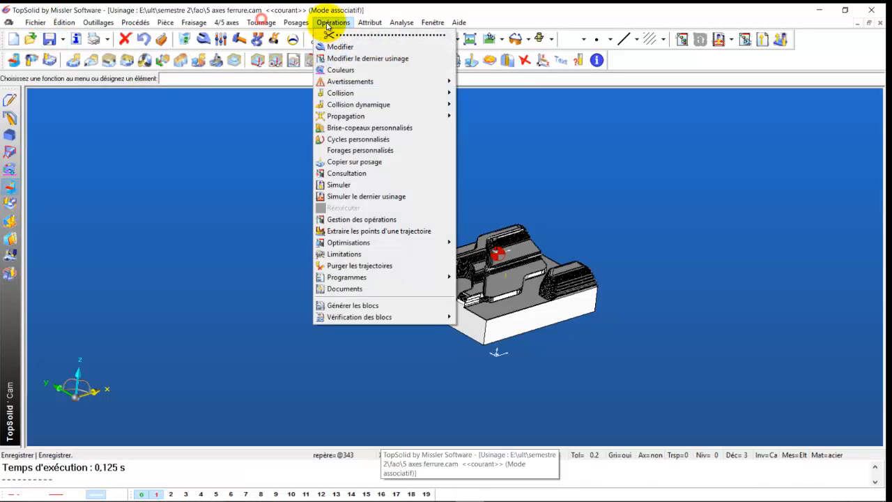
pyautogui.click(341, 308)
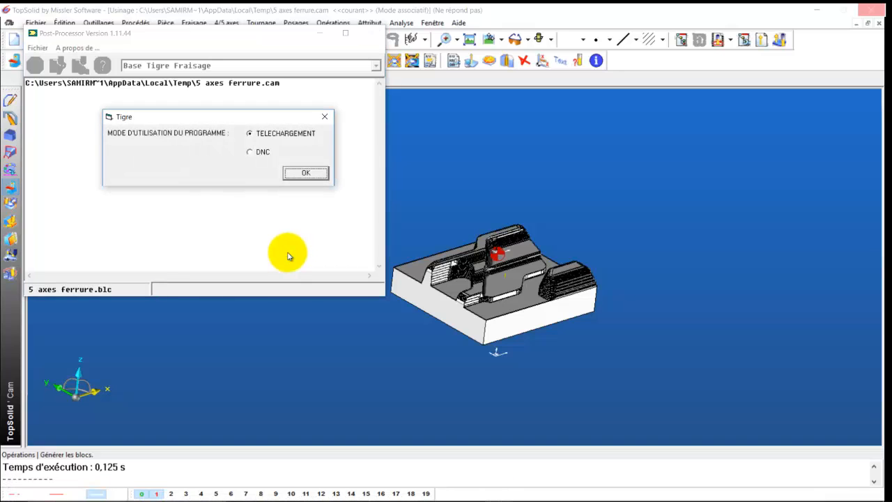
pyautogui.click(307, 174)
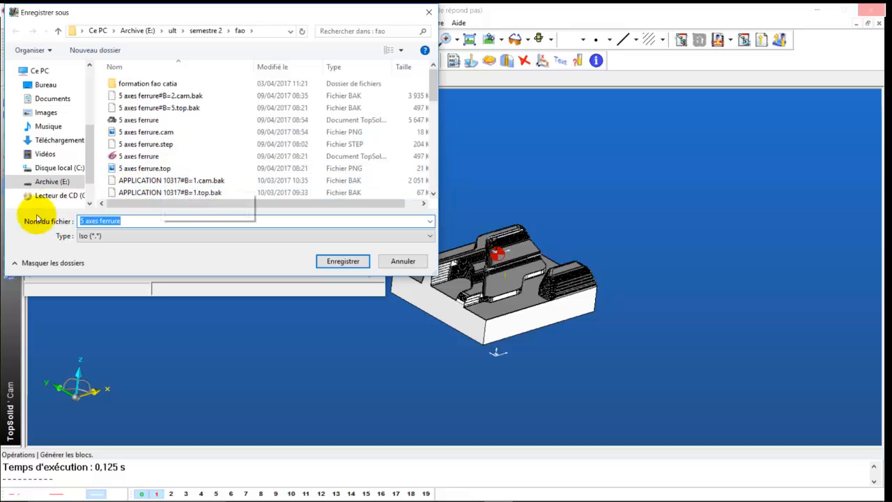
pyautogui.click(339, 262)
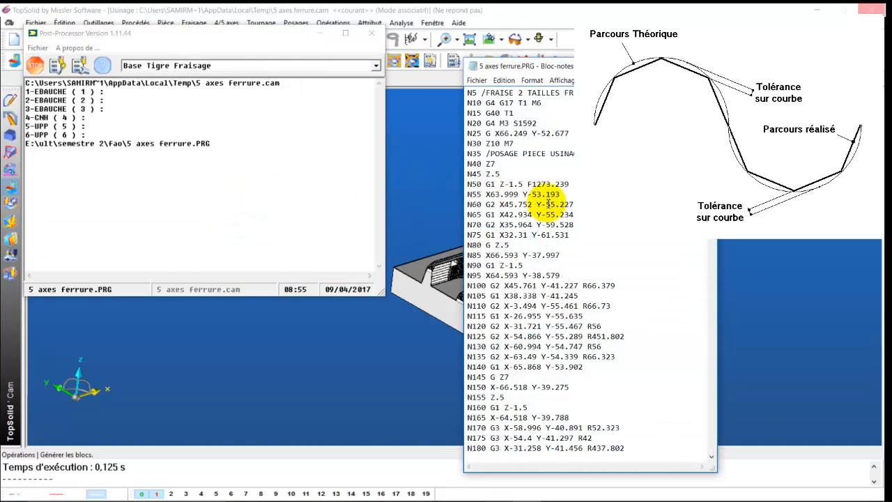
# Examine the generated 5 axes ferrure.PRG program through to its final block, and close the listing and the post-processor
pyautogui.scroll(-15, 541, 203)
pyautogui.scroll(-14, 549, 214)
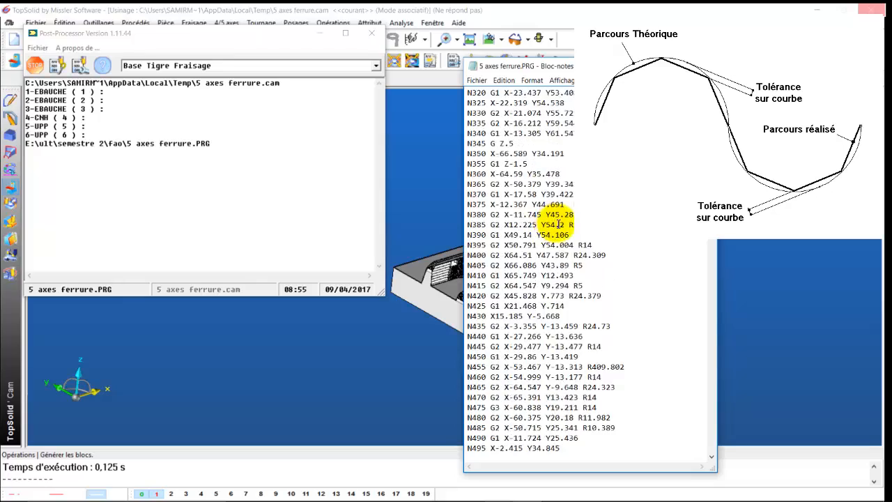
pyautogui.moveTo(711, 101); pyautogui.dragTo(704, 474)
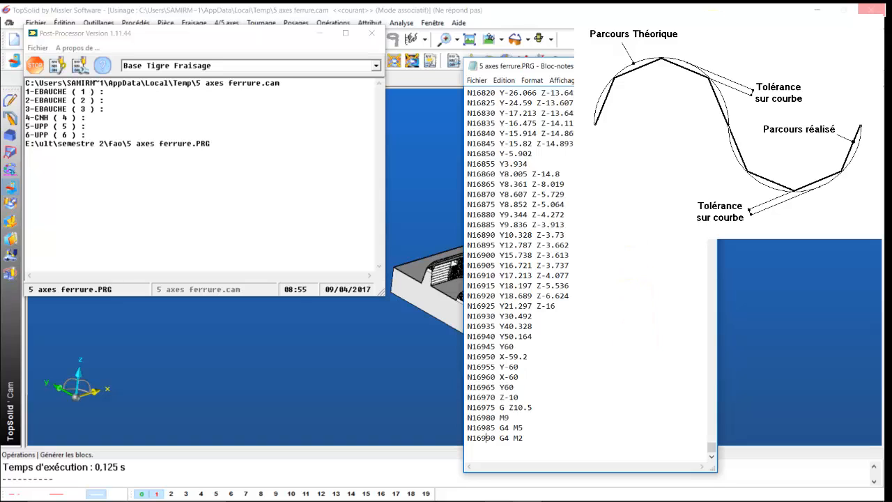
pyautogui.click(706, 65)
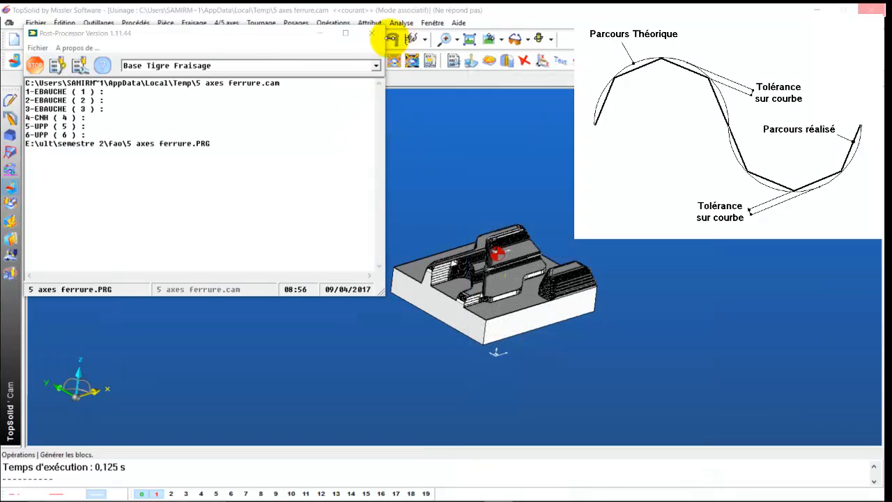
pyautogui.click(371, 33)
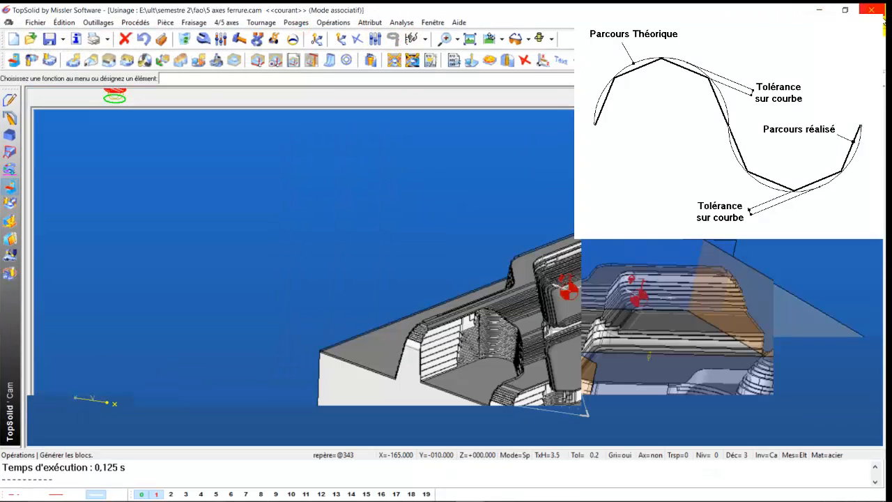
pyautogui.scroll(-6, 667, 241)
pyautogui.scroll(3, 671, 256)
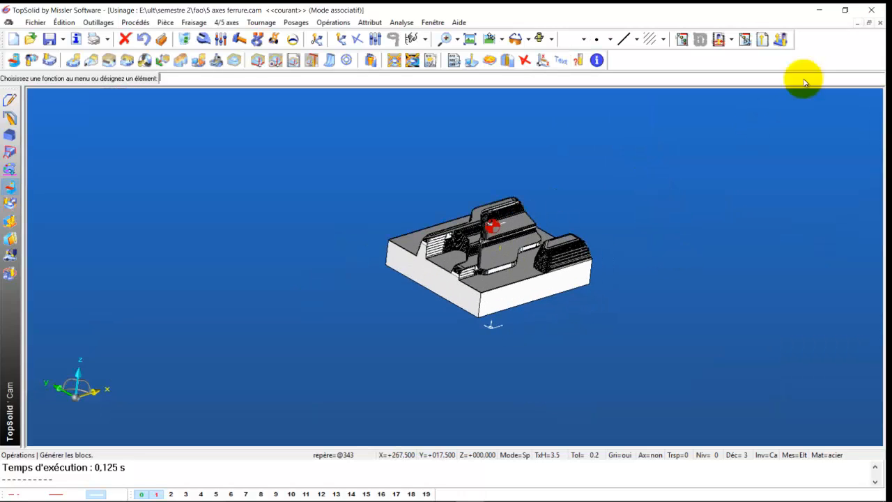